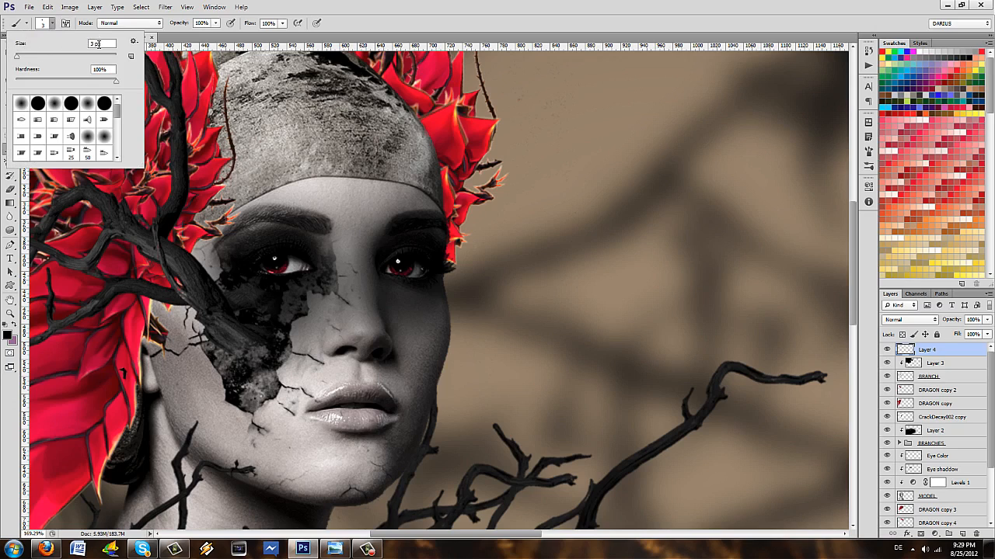
# - Finish the 3 px brush setup and draw a curved Pen path from the lower eyelid down the smooth, undamaged cheek
pyautogui.click(52, 26)
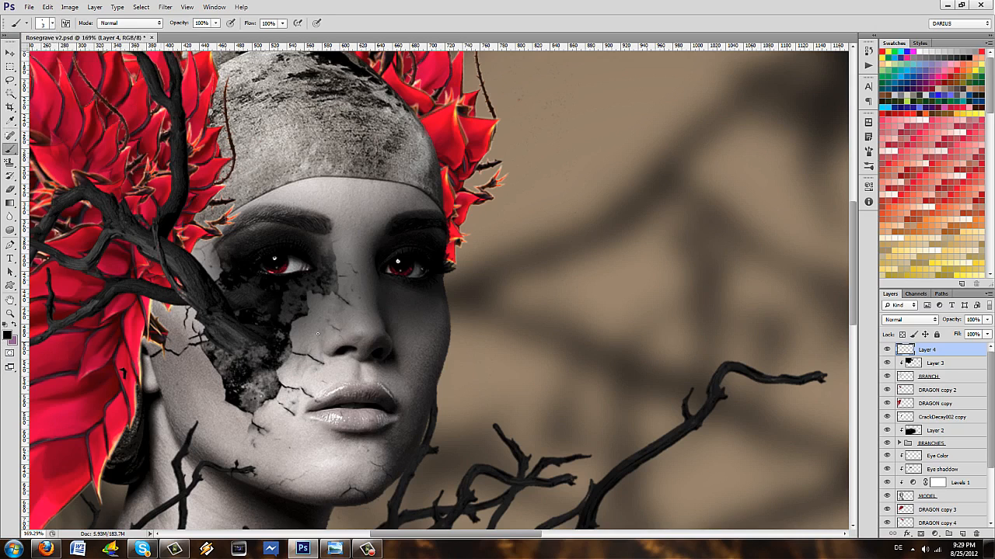
pyautogui.click(10, 244)
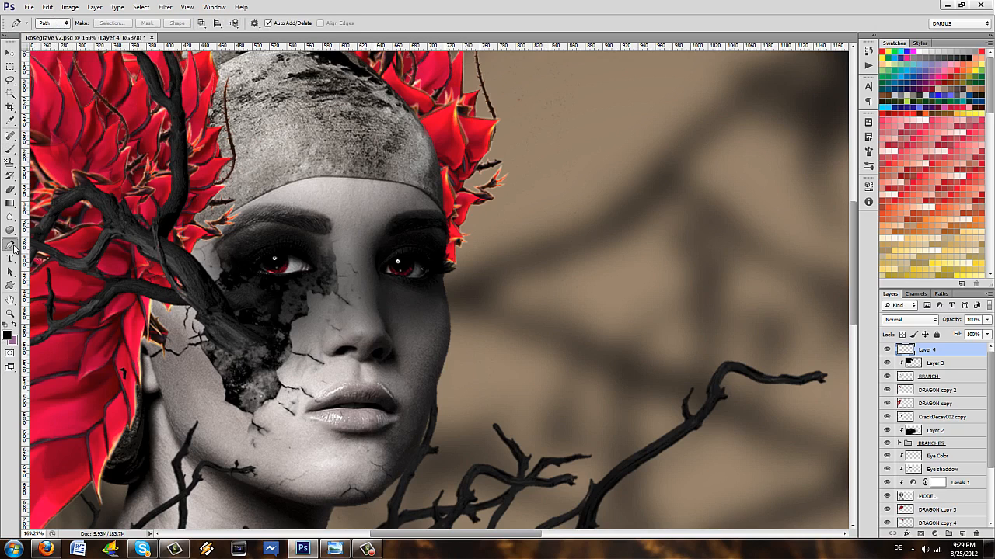
pyautogui.scroll(4, 440, 297)
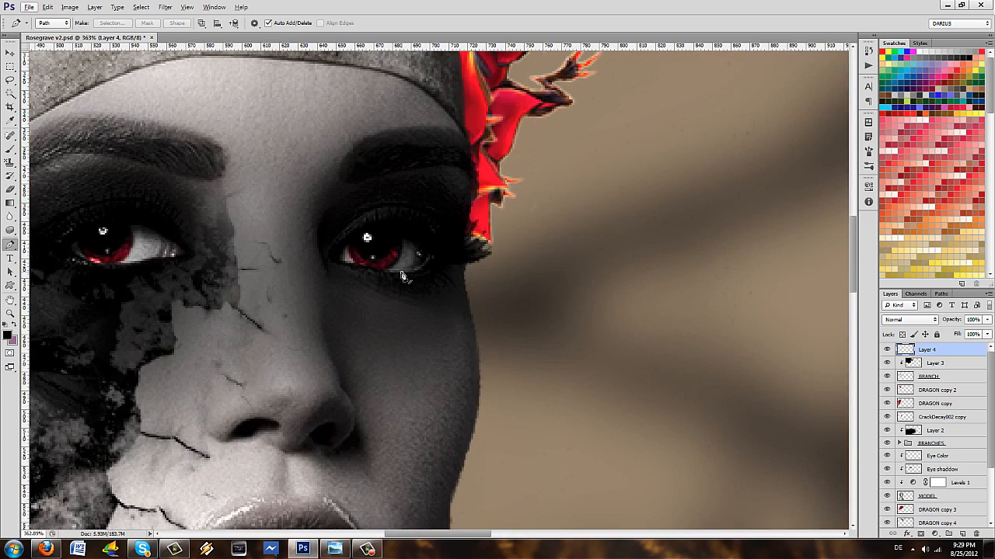
pyautogui.click(401, 274)
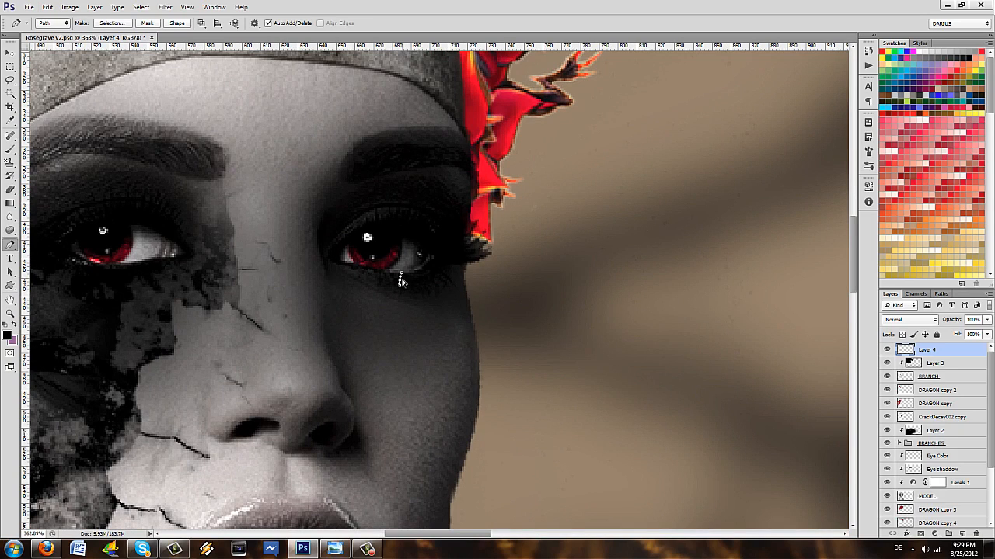
pyautogui.scroll(-5, 439, 341)
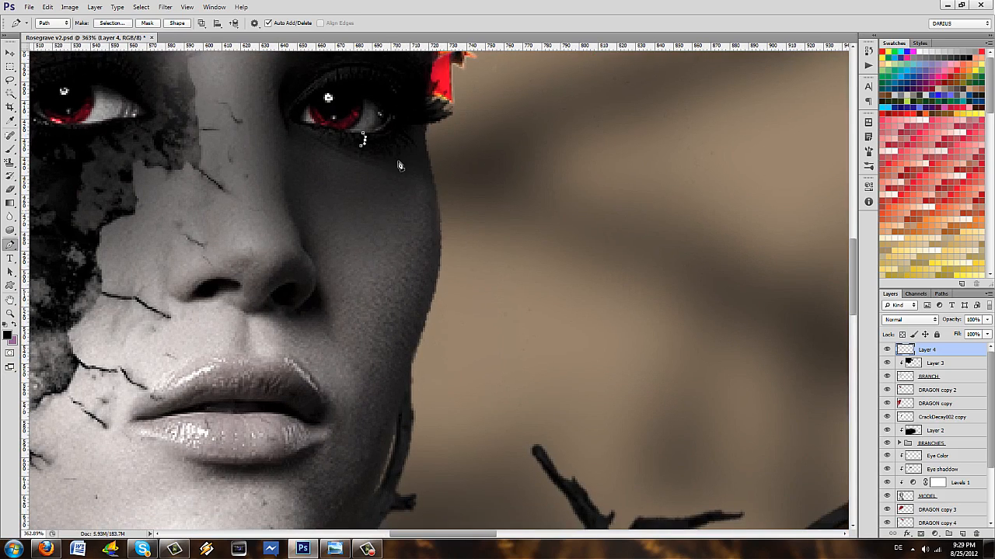
pyautogui.click(380, 392)
pyautogui.click(370, 263)
pyautogui.moveTo(371, 262); pyautogui.dragTo(409, 233)
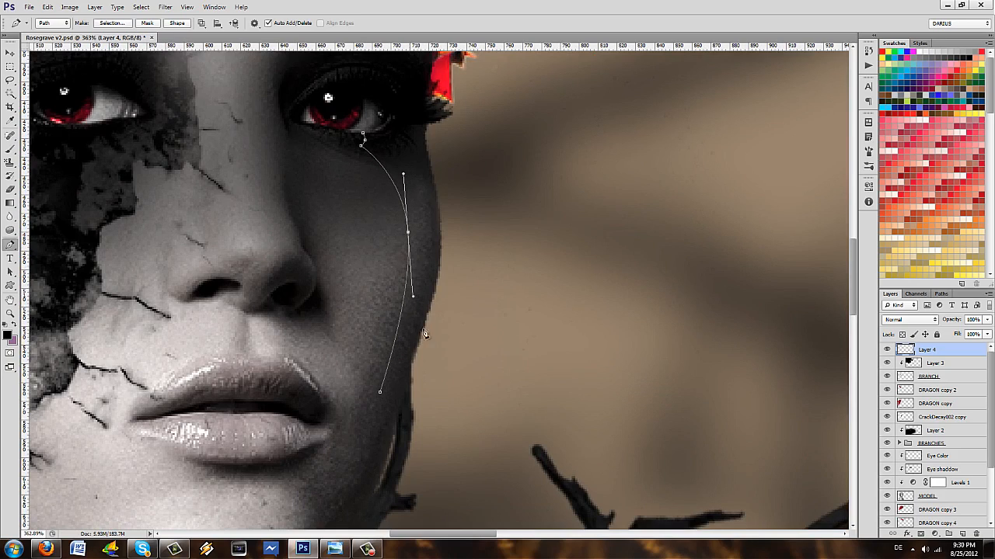
pyautogui.moveTo(446, 383); pyautogui.dragTo(452, 293)
# - Stroke the undamaged cheek's path with the Brush, Simulate Pressure off, and dismiss the path
pyautogui.scroll(-2, 417, 349)
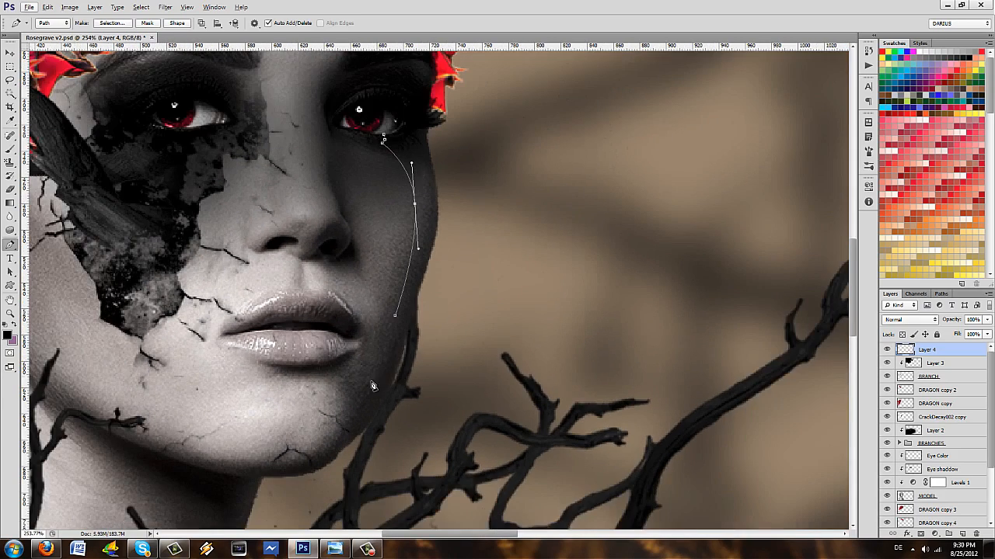
pyautogui.scroll(2, 373, 384)
pyautogui.scroll(-3, 392, 354)
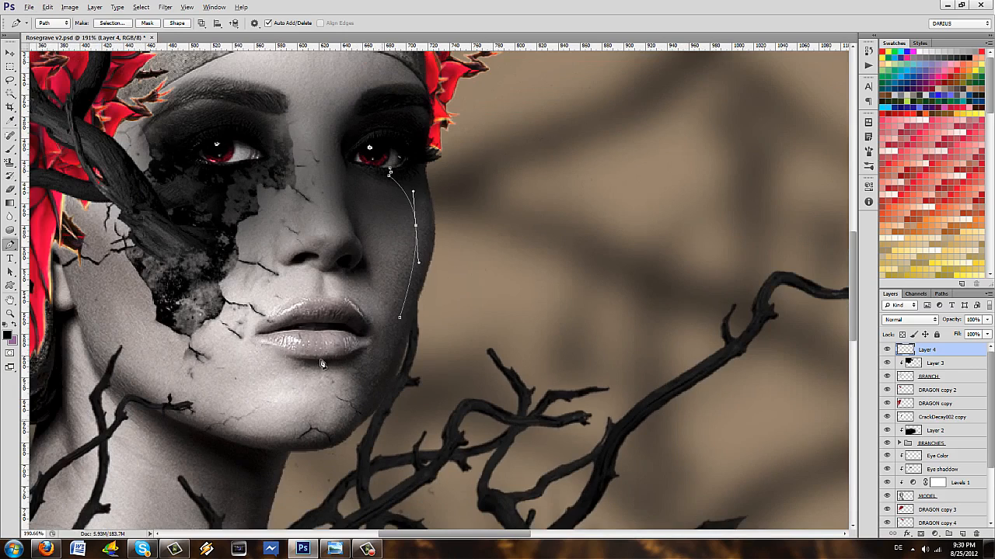
pyautogui.scroll(-1, 323, 362)
pyautogui.scroll(1, 288, 349)
pyautogui.scroll(1, 287, 348)
pyautogui.scroll(1, 369, 336)
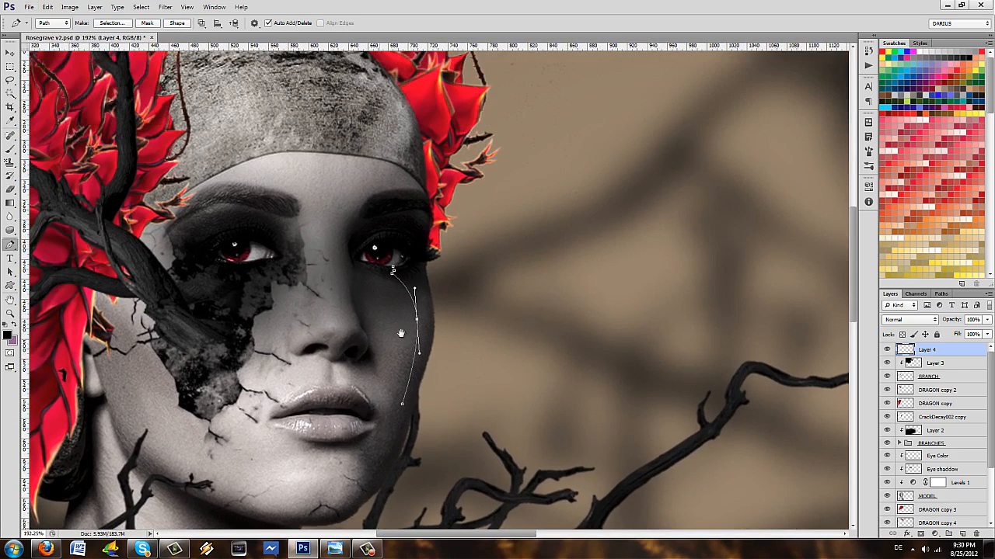
pyautogui.rightClick(423, 319)
pyautogui.click(465, 388)
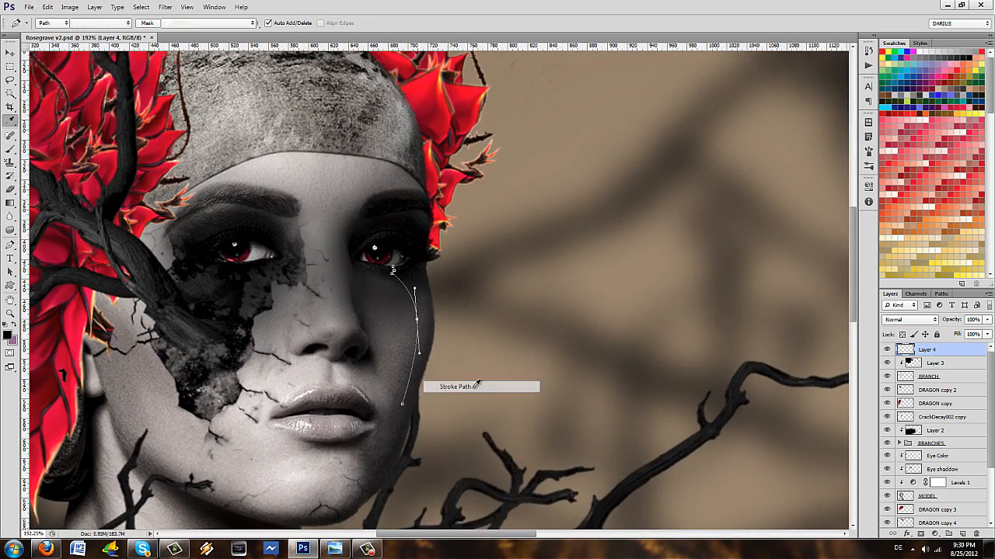
pyautogui.moveTo(356, 157); pyautogui.dragTo(569, 217)
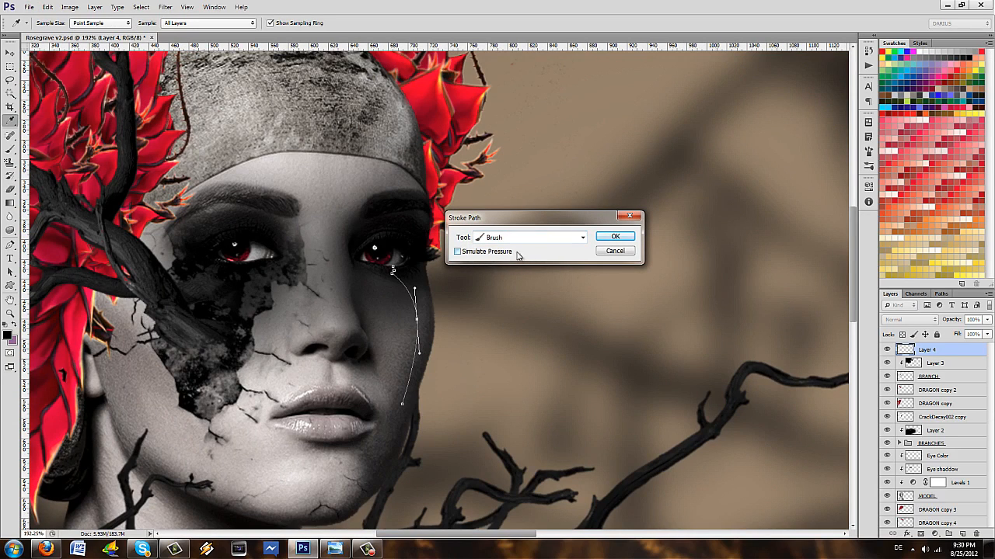
pyautogui.click(622, 236)
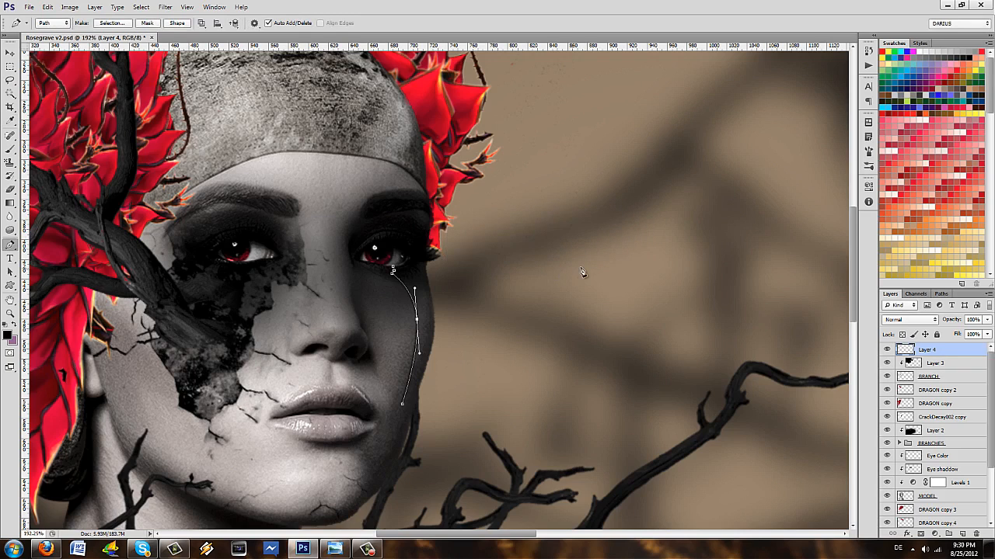
pyautogui.press('Return')
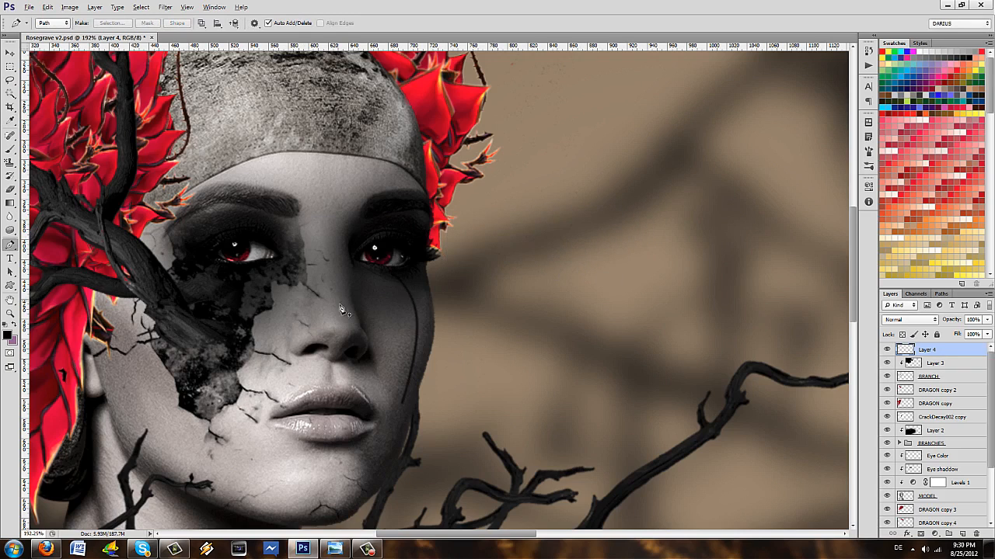
pyautogui.moveTo(443, 326); pyautogui.dragTo(520, 295)
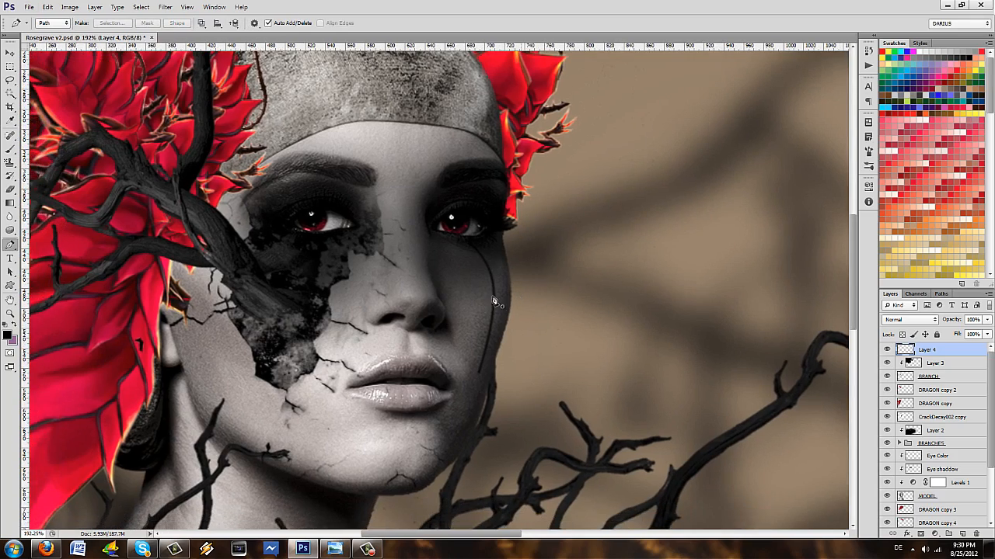
pyautogui.scroll(4, 470, 412)
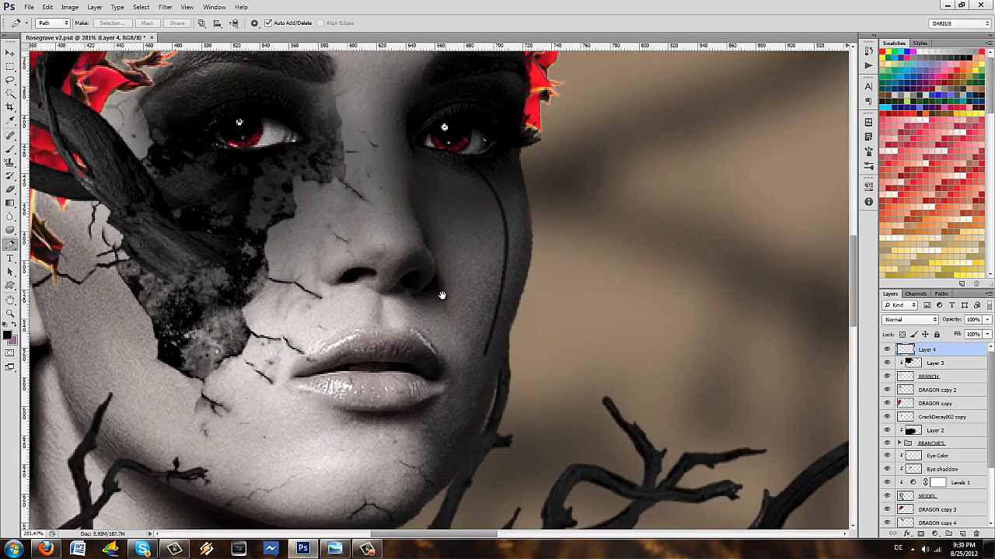
pyautogui.scroll(2, 361, 363)
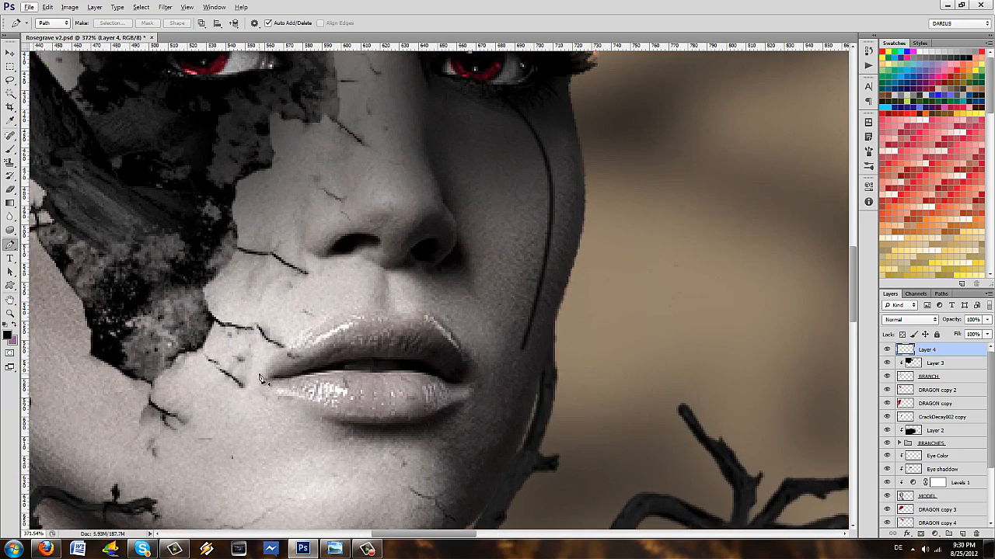
pyautogui.click(259, 377)
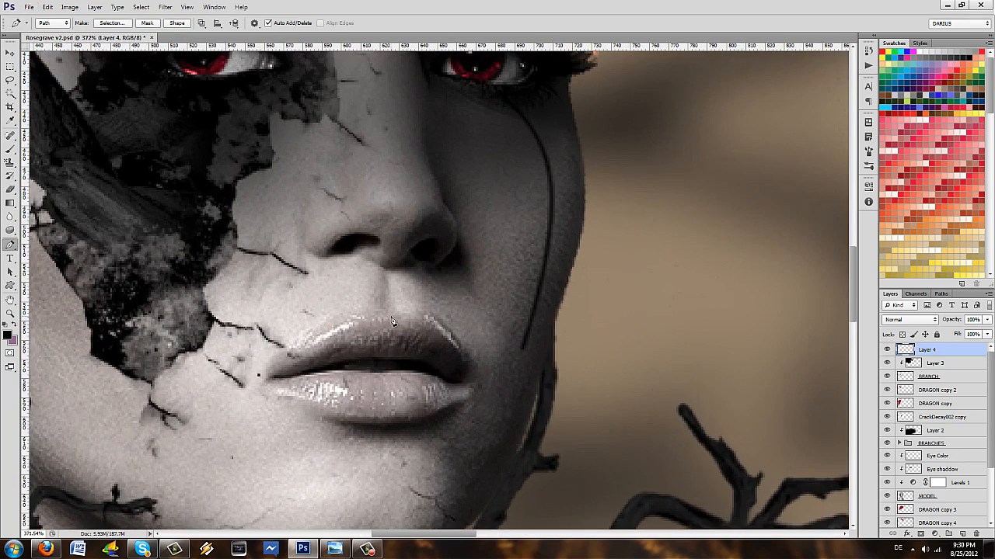
pyautogui.click(350, 335)
pyautogui.moveTo(351, 337); pyautogui.dragTo(336, 317)
pyautogui.click(474, 372)
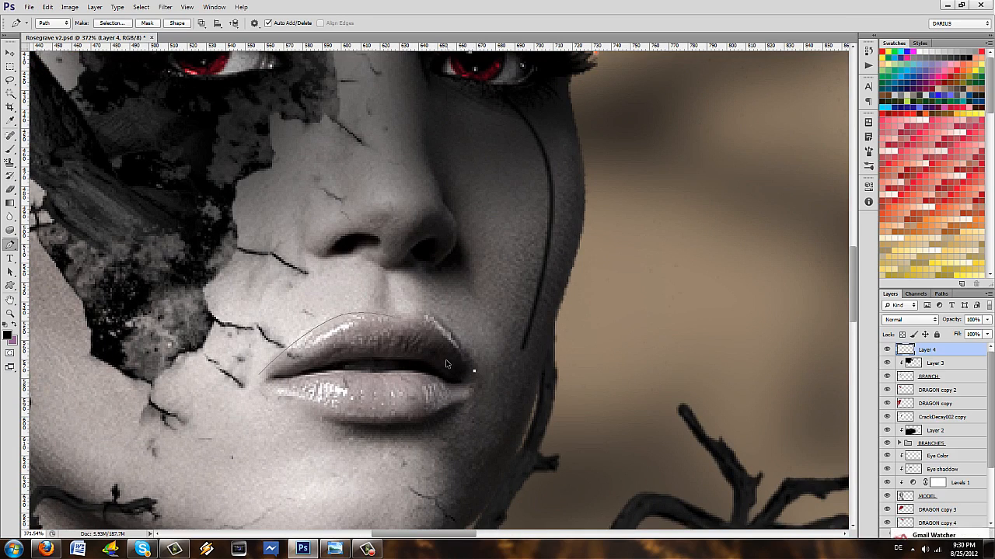
pyautogui.hotkey('ctrl', 'alt', 'z')
pyautogui.hotkey('ctrl', 'alt', 'z')
pyautogui.hotkey('ctrl', 'alt', 'z')
pyautogui.hotkey('ctrl', 'alt', 'z')
pyautogui.hotkey('ctrl', 'alt', 'z')
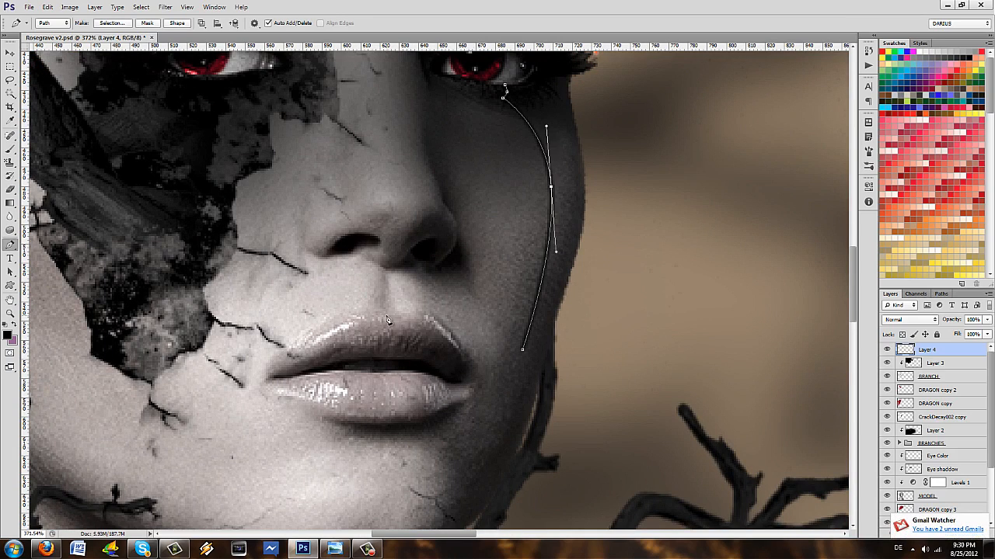
pyautogui.press('Return')
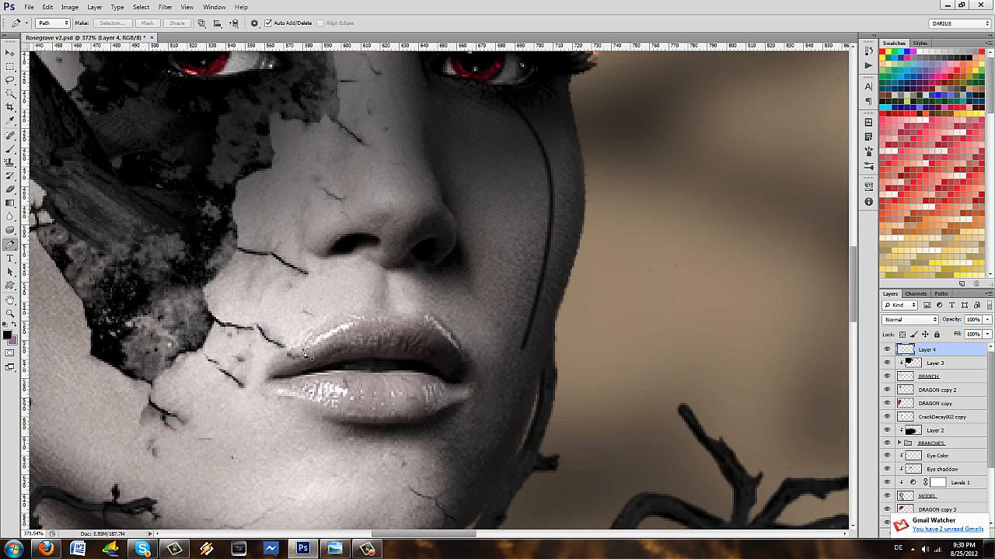
# - Draw a Pen path along the upper lip from one mouth corner to the other, curving it to follow the lip's edge
pyautogui.click(254, 380)
pyautogui.click(388, 317)
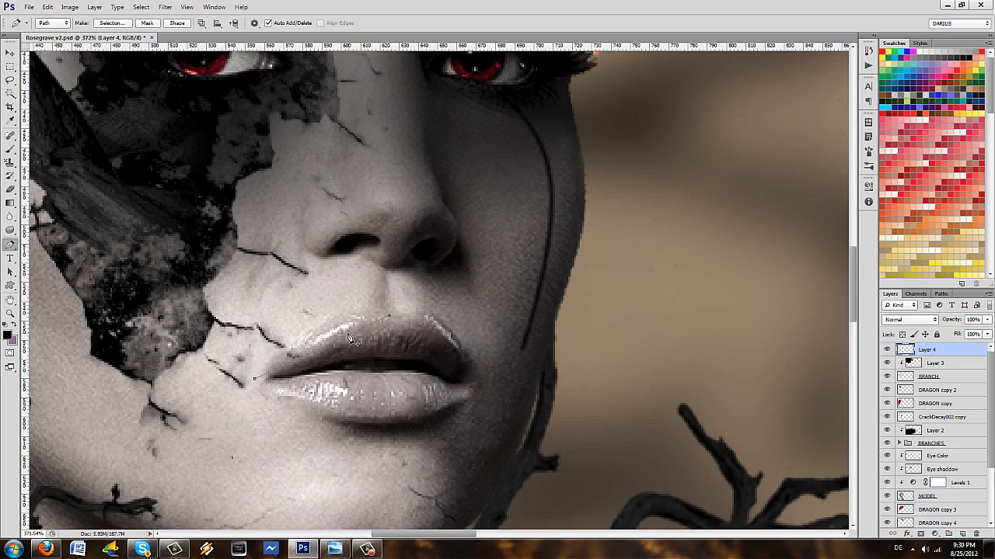
pyautogui.moveTo(349, 336); pyautogui.dragTo(336, 318)
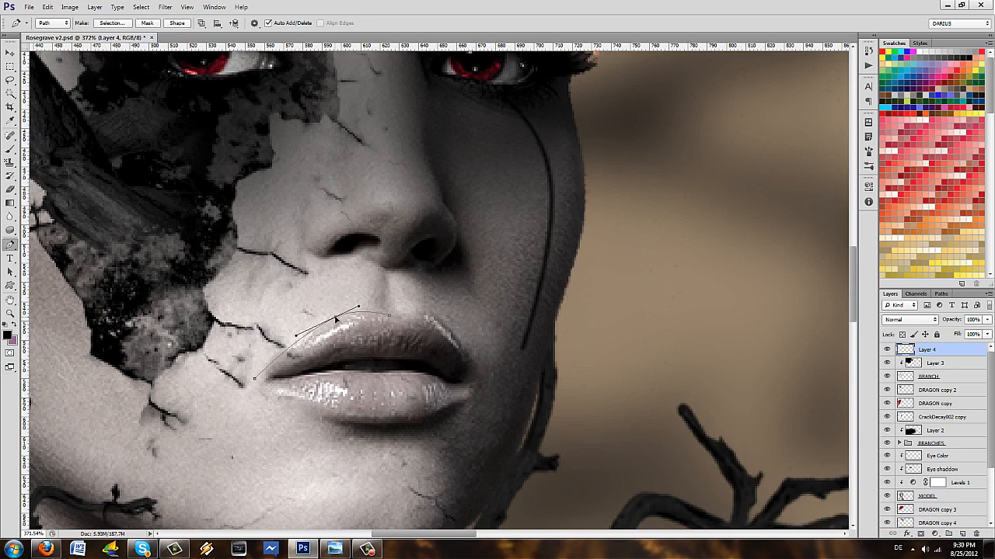
pyautogui.moveTo(375, 355); pyautogui.dragTo(316, 349)
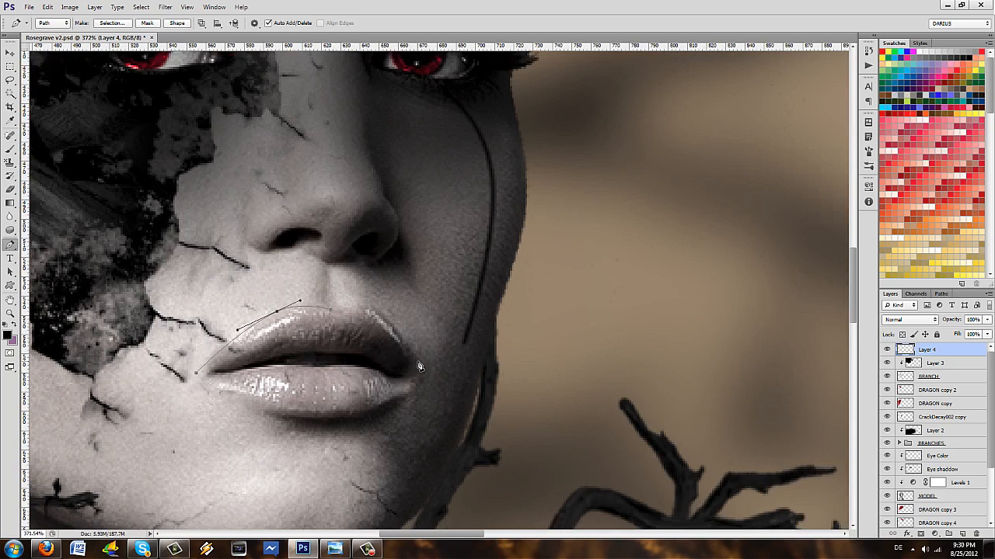
pyautogui.click(418, 362)
pyautogui.click(369, 332)
pyautogui.moveTo(369, 332); pyautogui.dragTo(372, 307)
pyautogui.moveTo(371, 309); pyautogui.dragTo(373, 312)
# - Continue the path around the lower lip back to the starting mouth corner and bend its segments to the lip's contour
pyautogui.moveTo(422, 411); pyautogui.dragTo(407, 326)
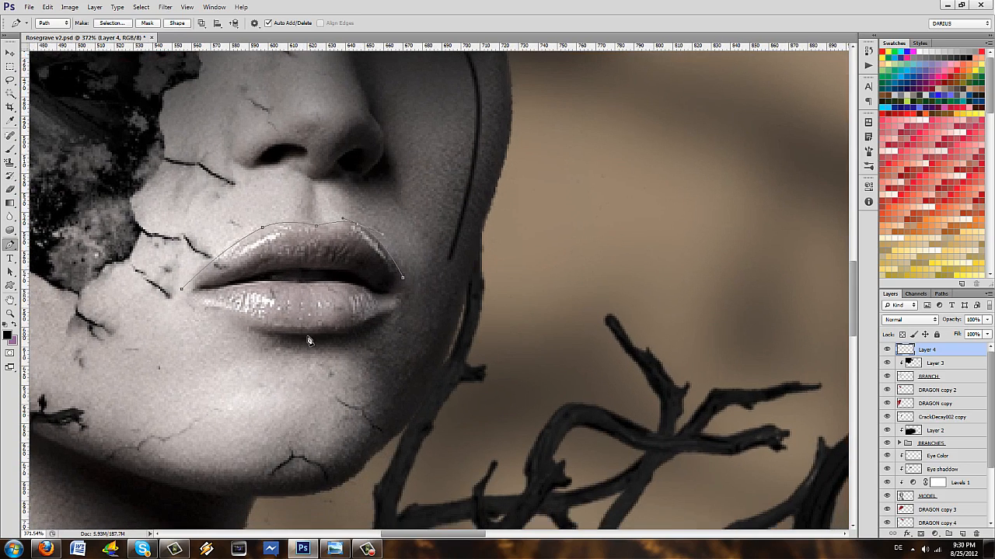
pyautogui.moveTo(349, 310); pyautogui.dragTo(372, 322)
pyautogui.moveTo(345, 380); pyautogui.dragTo(445, 390)
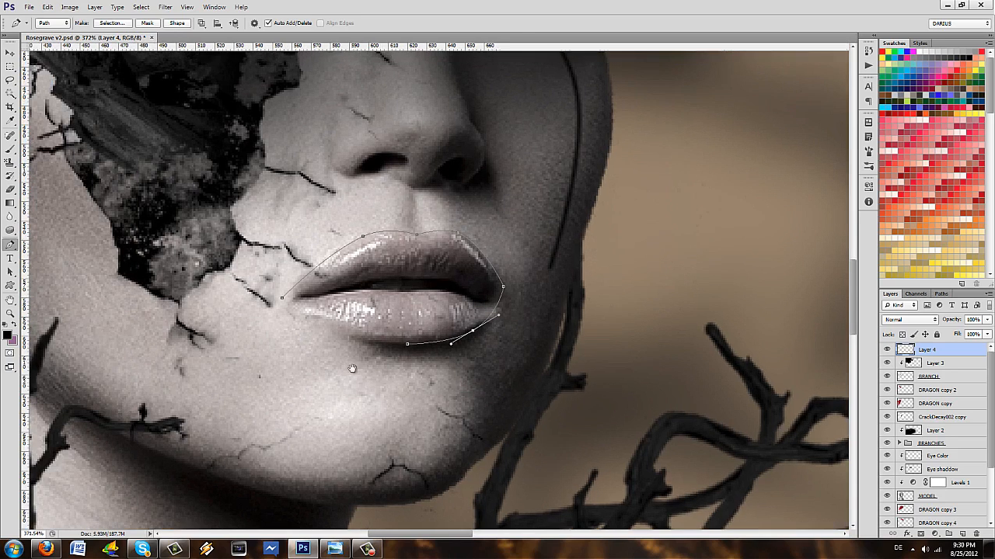
pyautogui.click(288, 308)
pyautogui.moveTo(288, 308); pyautogui.dragTo(282, 305)
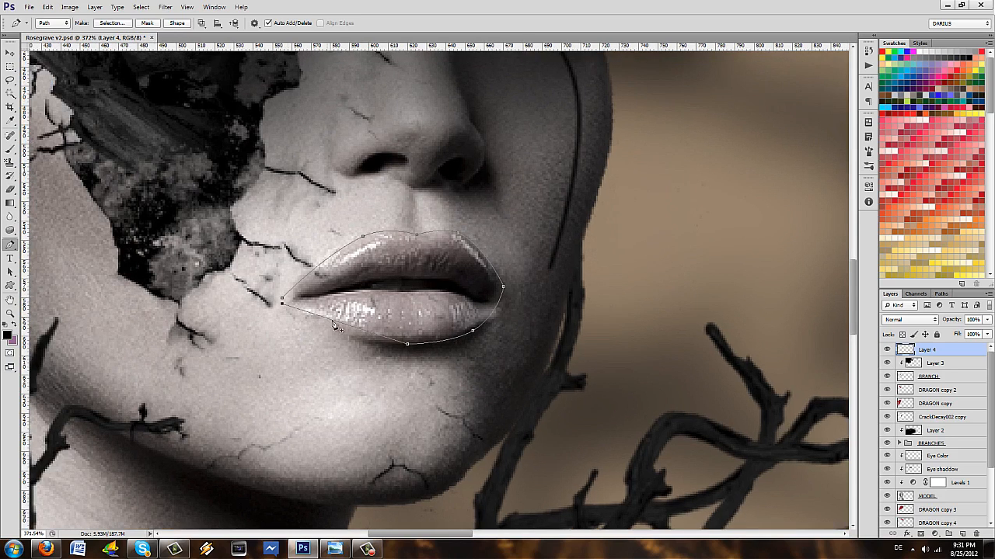
pyautogui.moveTo(334, 325)
pyautogui.mouseDown()
pyautogui.moveTo(337, 336)
pyautogui.moveTo(349, 318)
pyautogui.mouseUp()
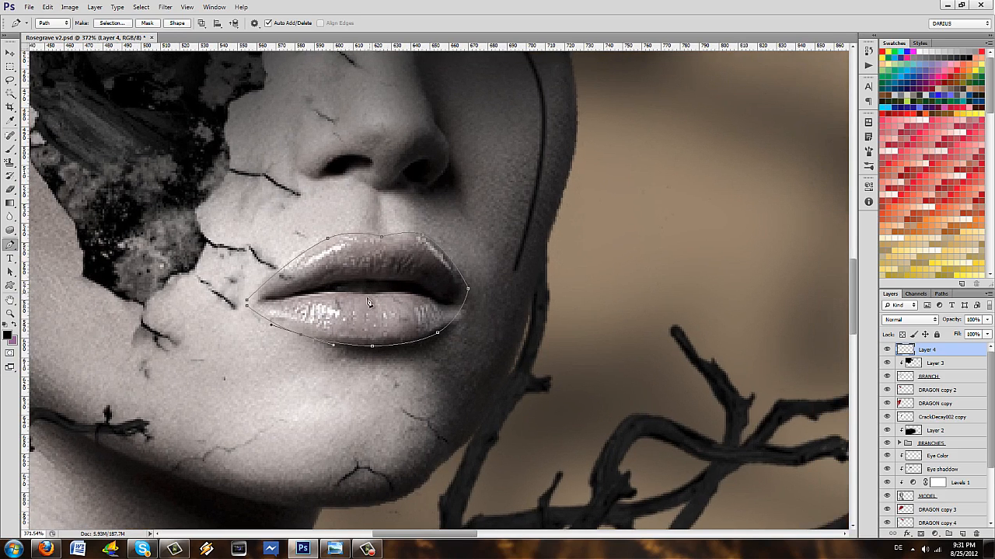
# - Stroke the lip outline path with the Brush, Simulate Pressure off, and dismiss the path
pyautogui.rightClick(367, 299)
pyautogui.click(415, 372)
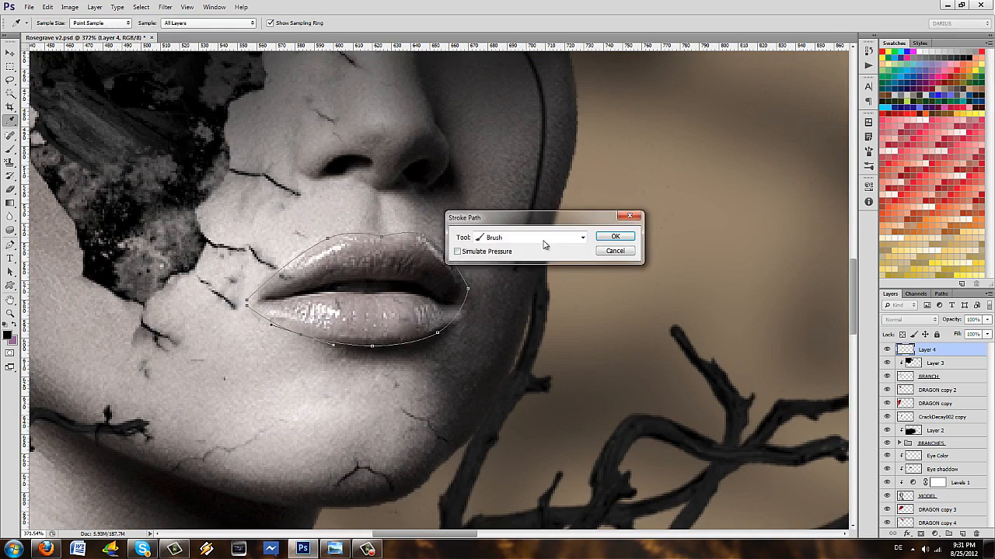
pyautogui.click(621, 234)
pyautogui.press('Return')
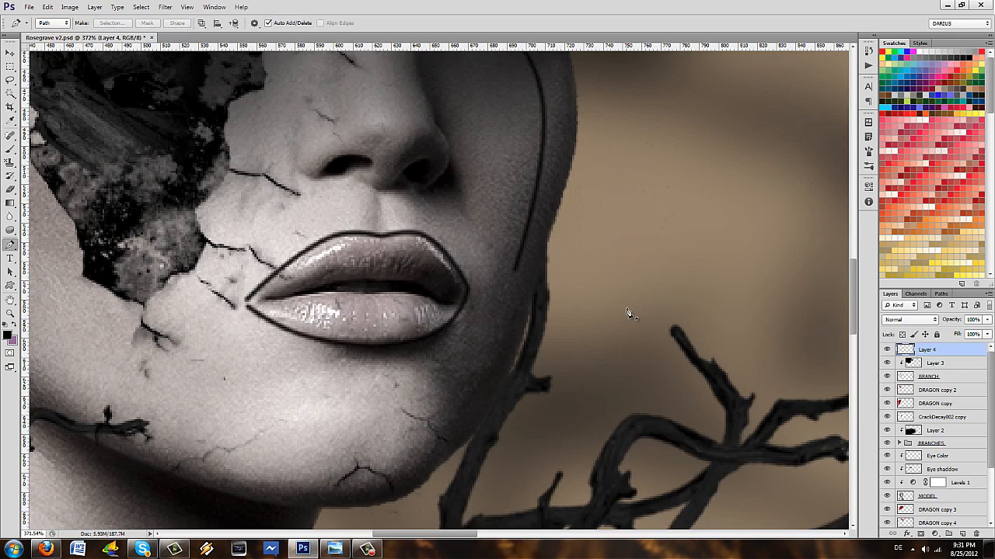
# - Draw a curved Pen path from the lower eyelid down across the decayed cheek, bending it outward over the branch
pyautogui.moveTo(370, 299); pyautogui.dragTo(401, 320)
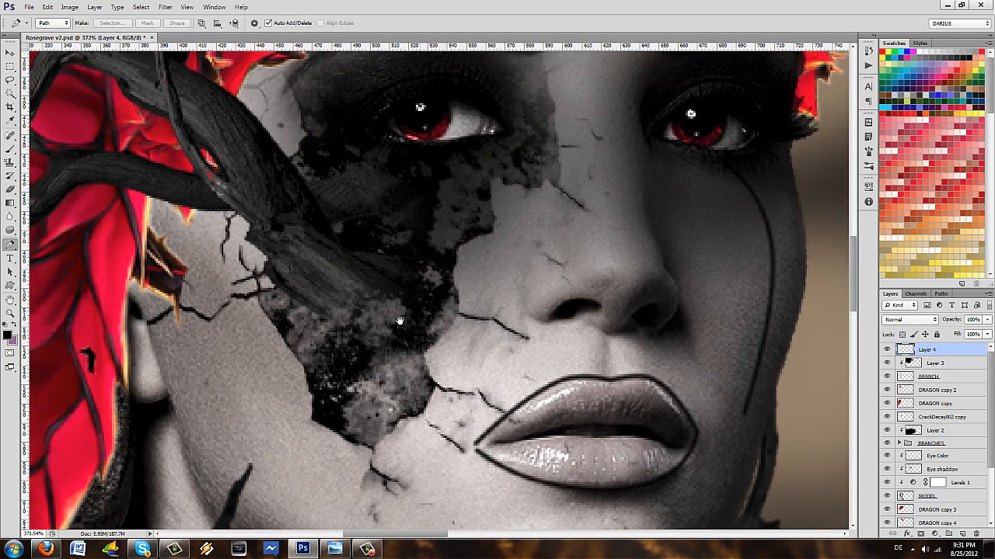
pyautogui.click(404, 143)
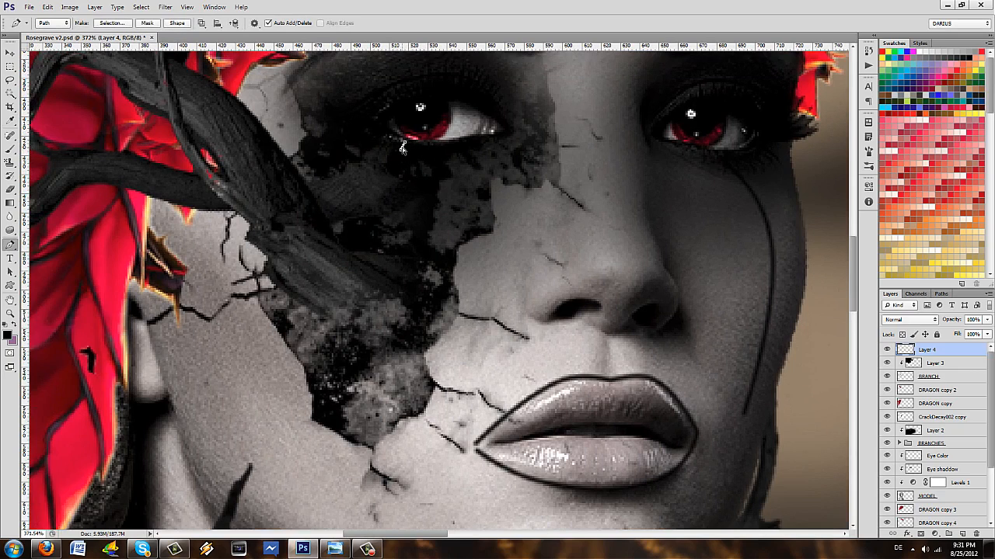
pyautogui.click(335, 389)
pyautogui.moveTo(359, 305); pyautogui.dragTo(332, 271)
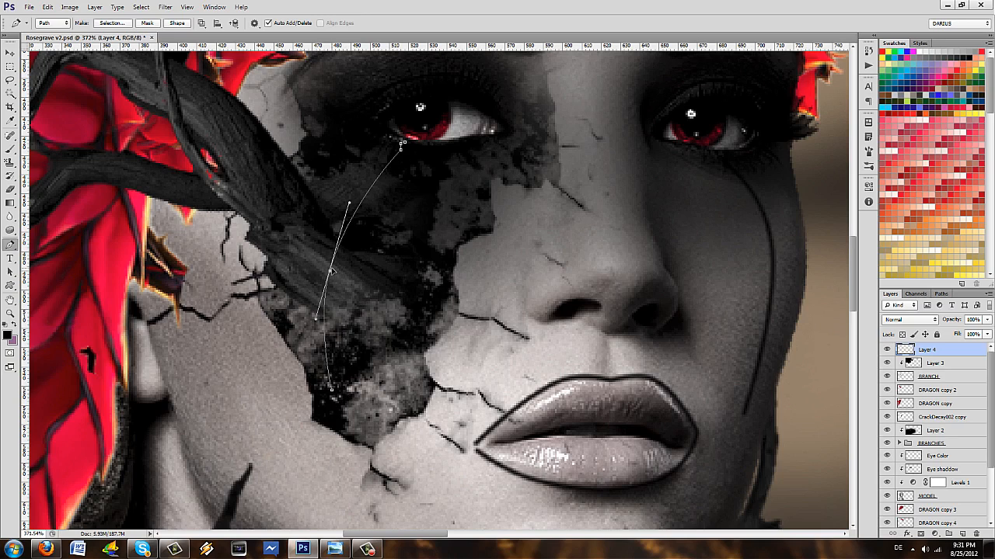
pyautogui.rightClick(379, 267)
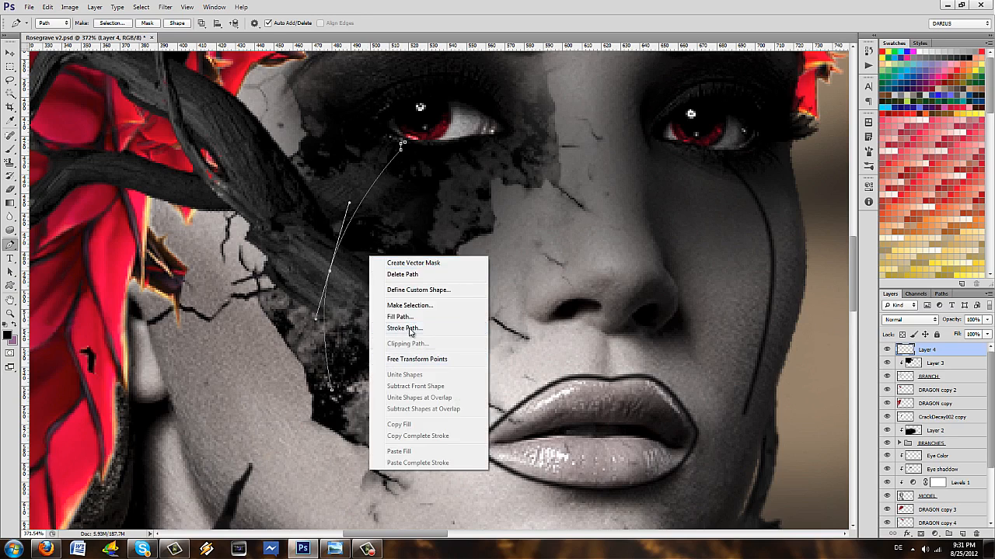
pyautogui.click(396, 330)
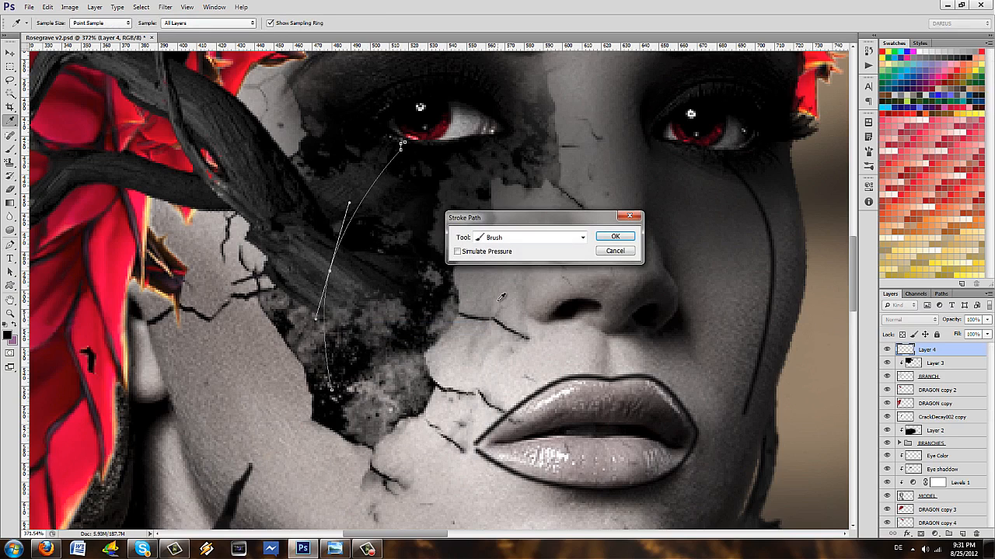
pyautogui.click(614, 252)
pyautogui.moveTo(417, 400)
pyautogui.mouseDown()
pyautogui.moveTo(388, 227)
pyautogui.moveTo(401, 358)
pyautogui.mouseUp()
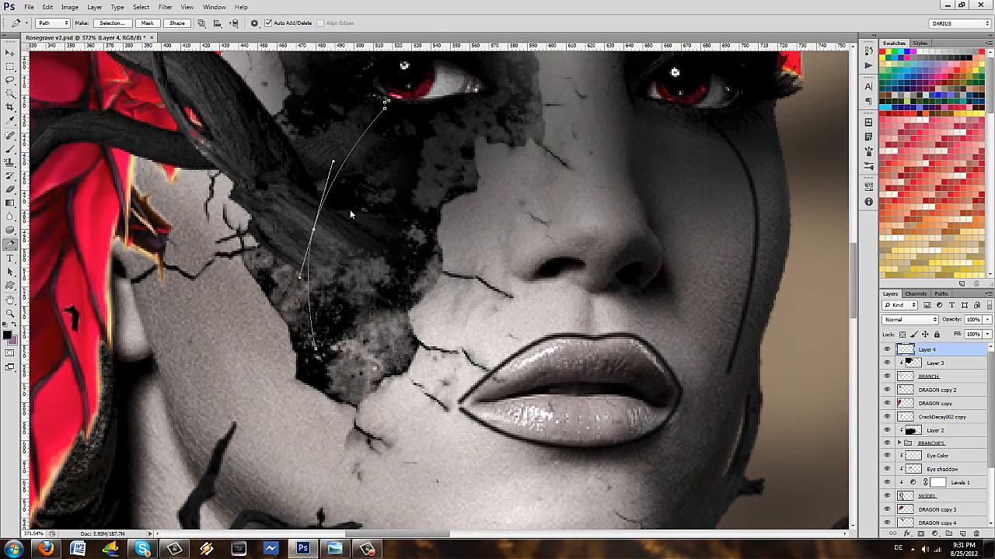
# - Stroke the decayed-cheek path with the Brush, Simulate Pressure off
pyautogui.rightClick(350, 209)
pyautogui.click(396, 282)
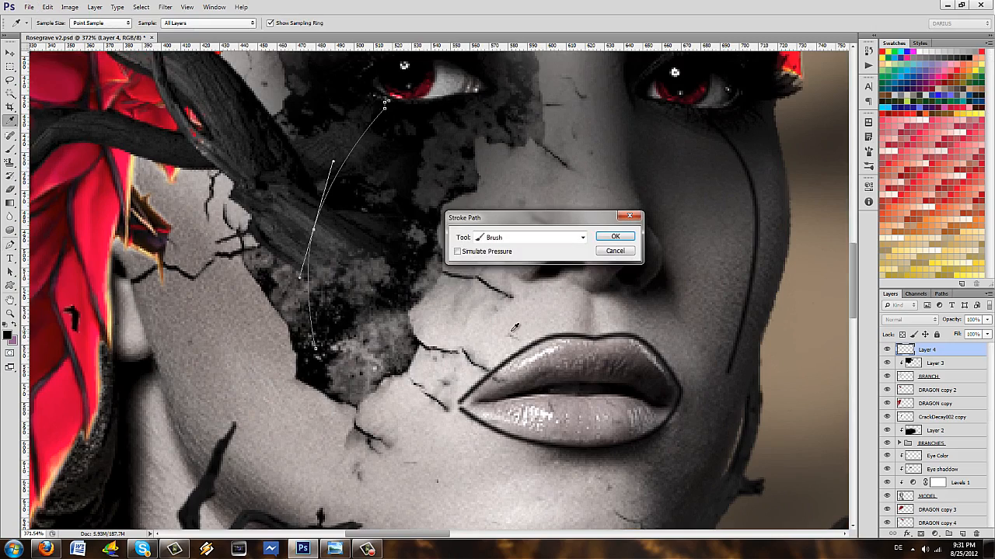
pyautogui.press('Return')
pyautogui.press('p')
pyautogui.scroll(-4, 449, 321)
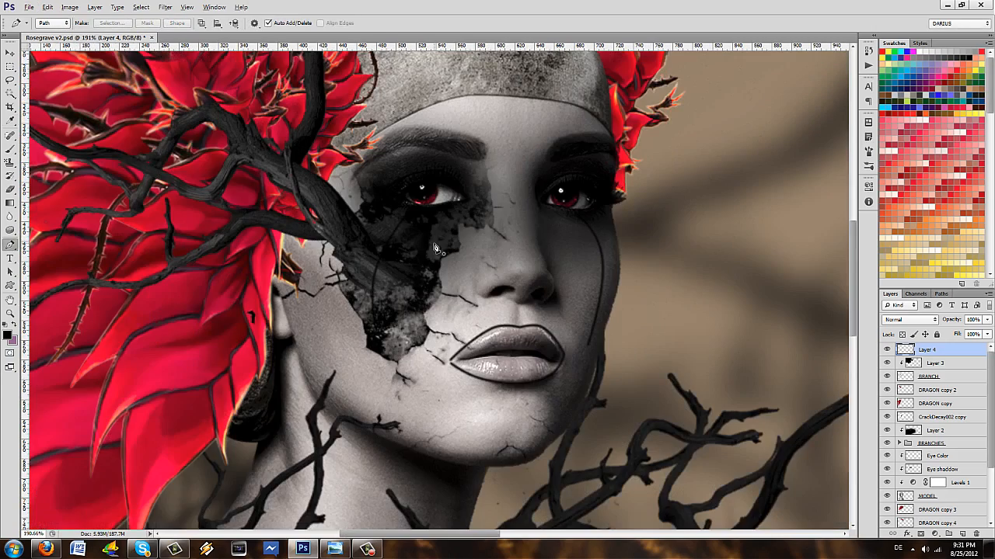
pyautogui.scroll(-3, 444, 338)
pyautogui.scroll(4, 446, 332)
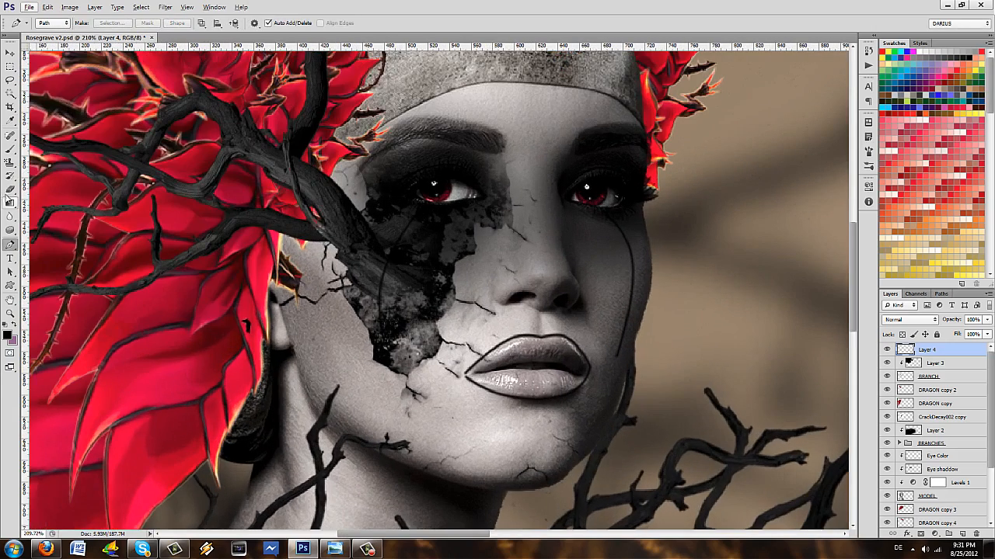
# - Shrink the Eraser's soft brush and erase the decayed-cheek line where it runs over the branch
pyautogui.click(9, 191)
pyautogui.click(50, 23)
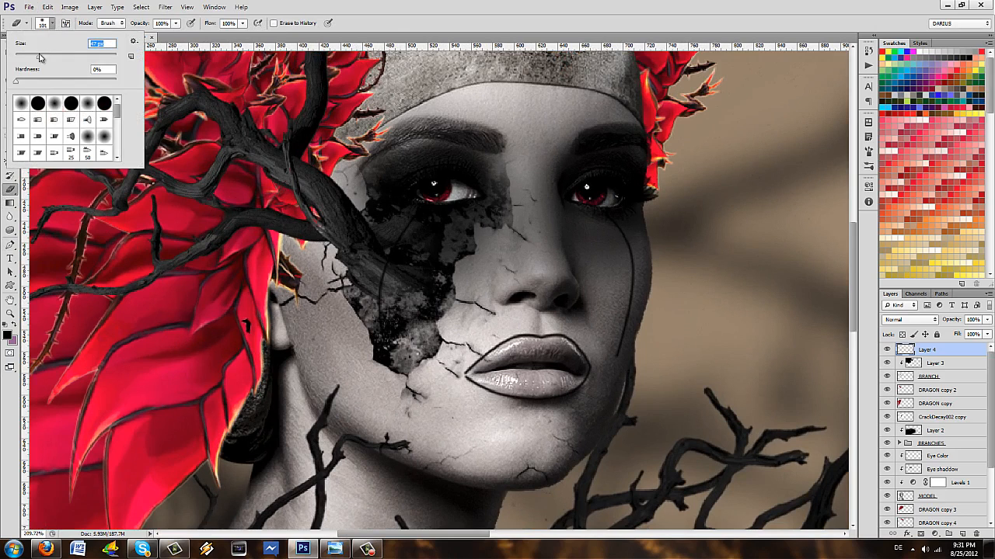
pyautogui.click(396, 285)
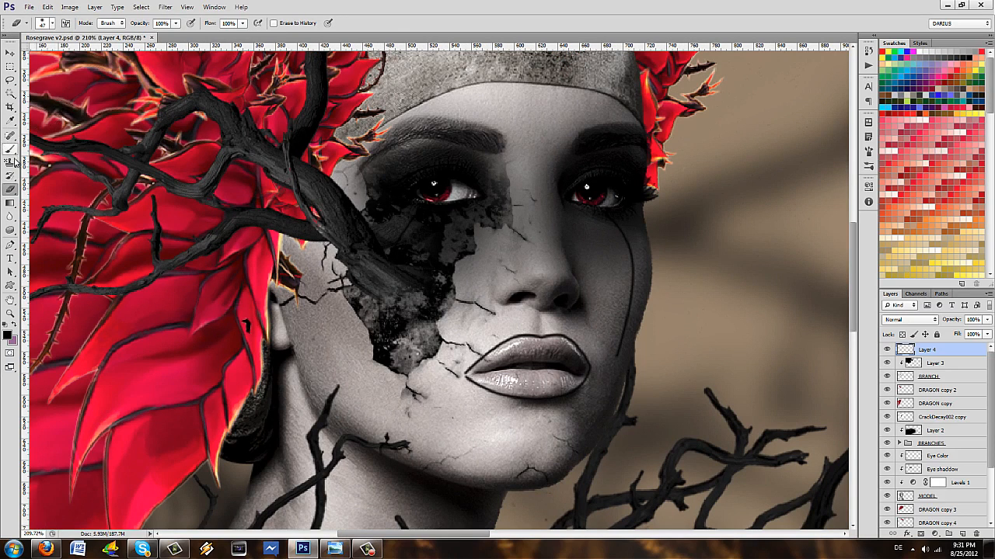
# - Draw a gently curved Pen path from the mouth corner across the undamaged cheek to the face's edge and stroke it with the Brush
pyautogui.click(9, 245)
pyautogui.moveTo(492, 402); pyautogui.dragTo(290, 313)
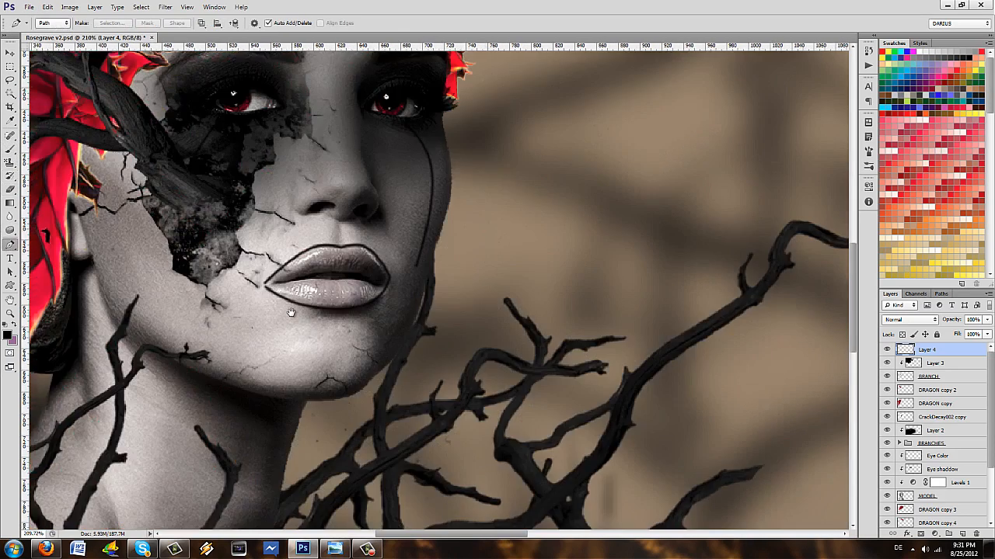
pyautogui.moveTo(417, 285); pyautogui.dragTo(360, 370)
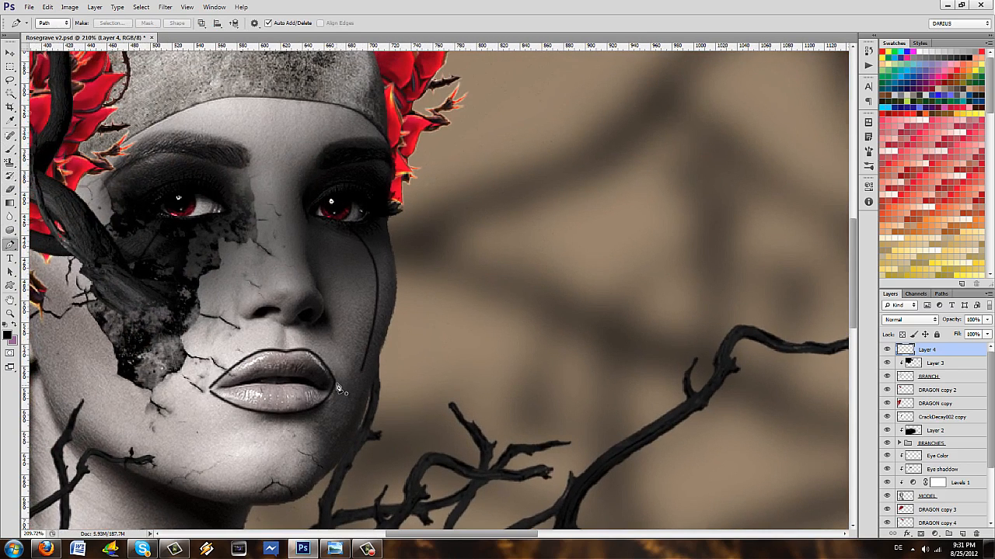
pyautogui.click(337, 388)
pyautogui.scroll(4, 342, 388)
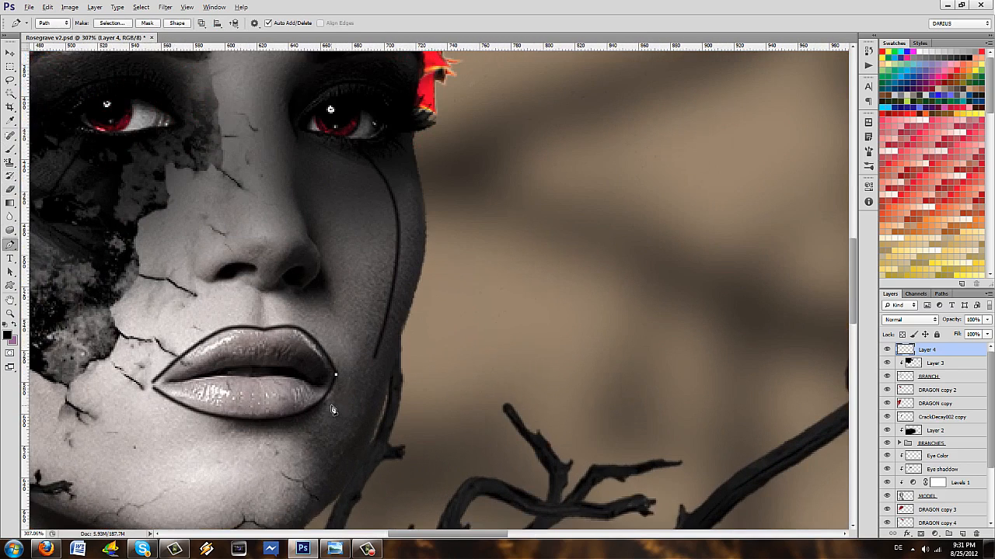
pyautogui.moveTo(400, 351); pyautogui.dragTo(376, 367)
pyautogui.rightClick(376, 367)
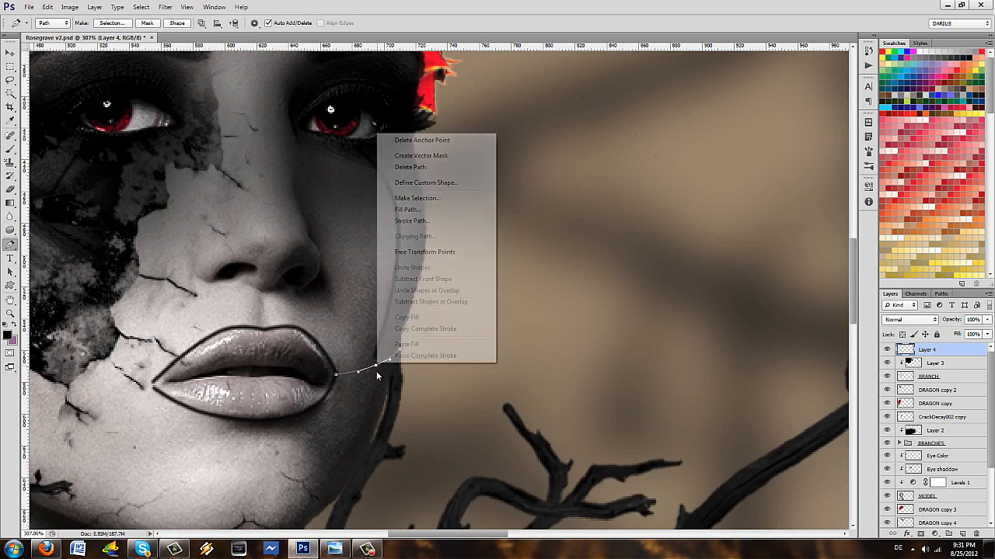
pyautogui.click(412, 223)
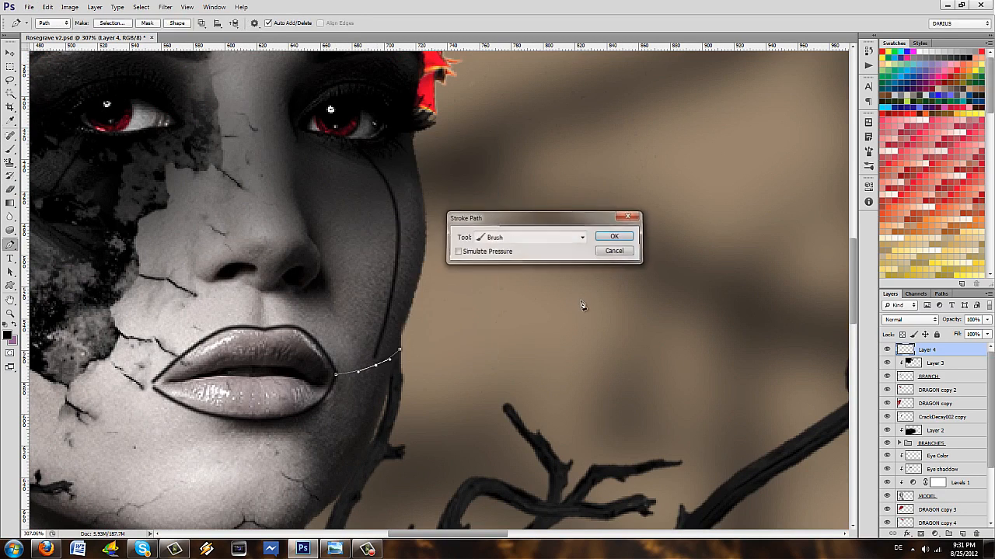
pyautogui.press('Return')
# - Extend the undamaged cheek's vertical line down to the mouth-corner line with a short Pen path stroked with the Brush
pyautogui.scroll(2, 359, 401)
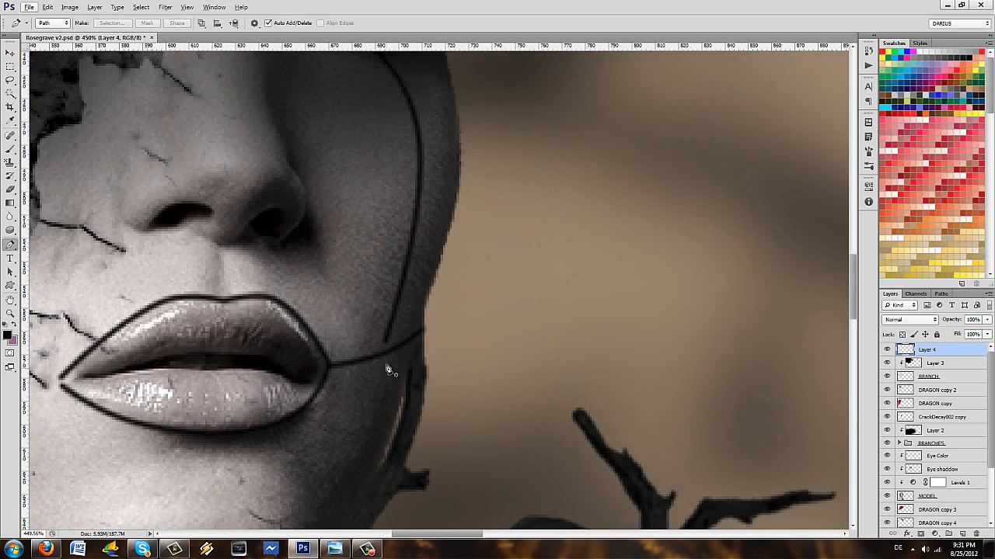
pyautogui.click(384, 341)
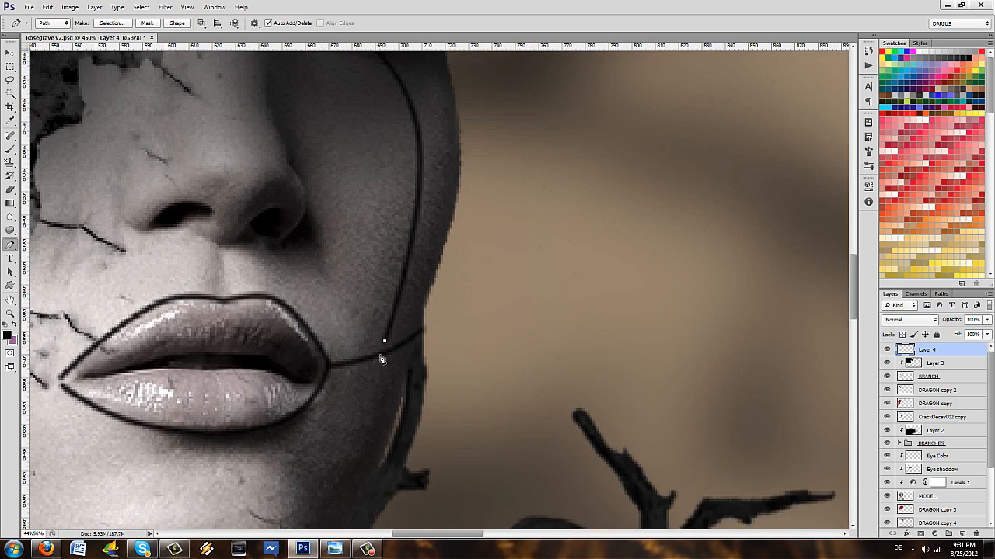
pyautogui.rightClick(382, 361)
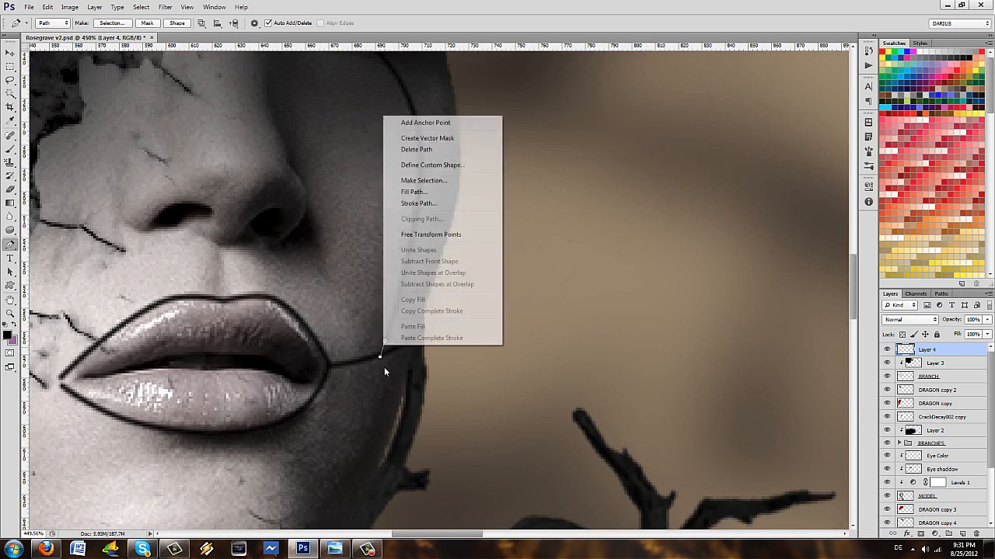
pyautogui.click(447, 205)
pyautogui.press('Return')
pyautogui.press('a')
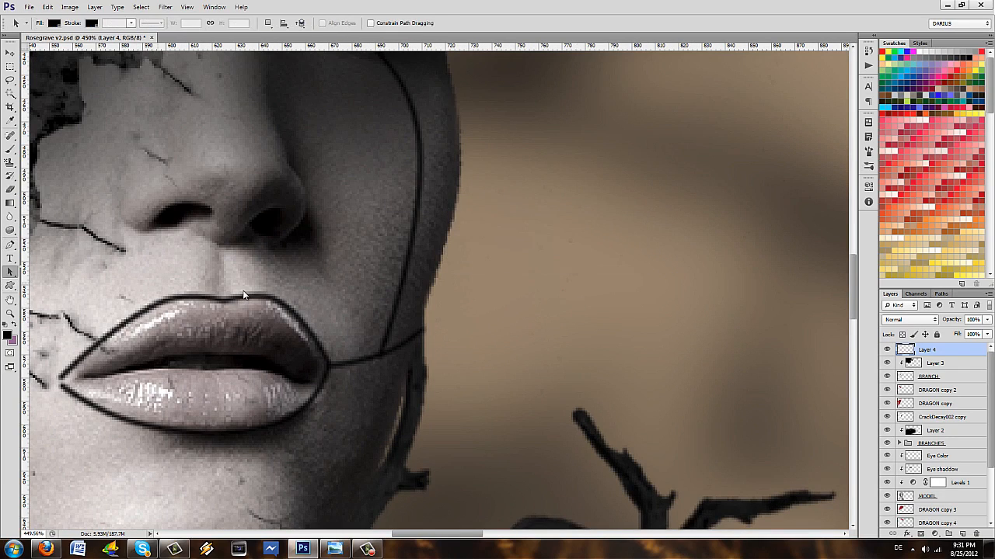
# - Draw a curved Pen path from the ear below the decayed cheek to the other mouth corner and stroke it with the Brush
pyautogui.click(208, 290)
pyautogui.moveTo(217, 322); pyautogui.dragTo(558, 342)
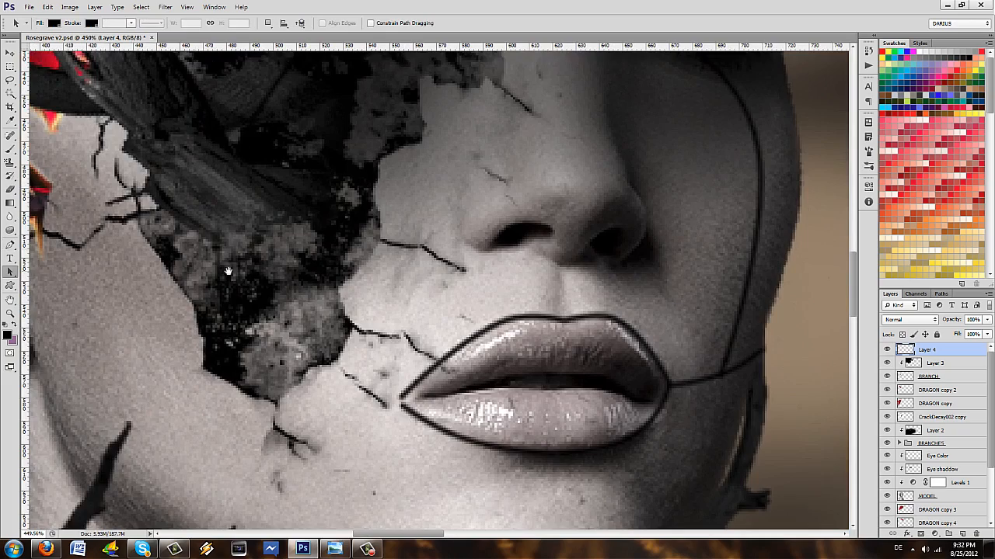
pyautogui.moveTo(227, 271); pyautogui.dragTo(354, 297)
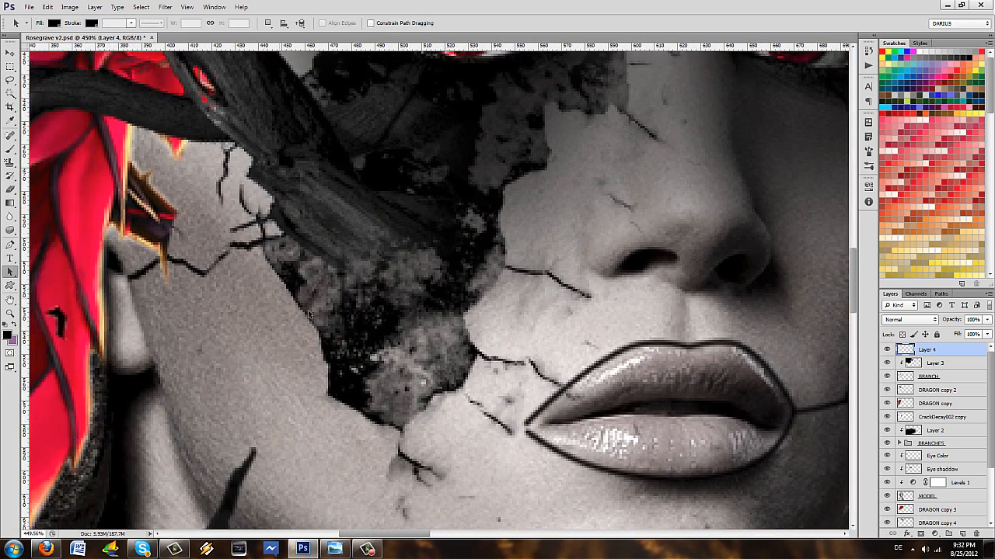
pyautogui.scroll(-3, 342, 334)
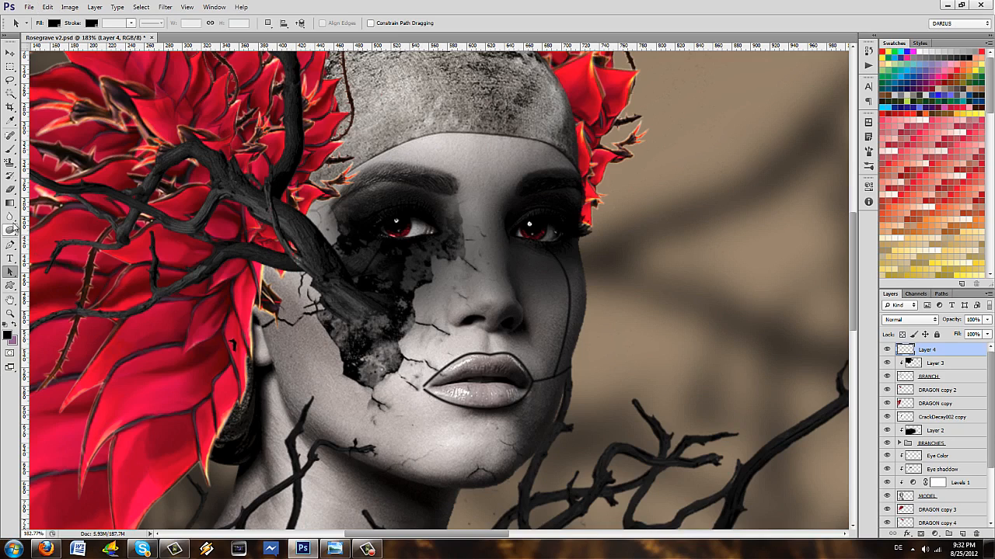
pyautogui.click(10, 244)
pyautogui.click(257, 340)
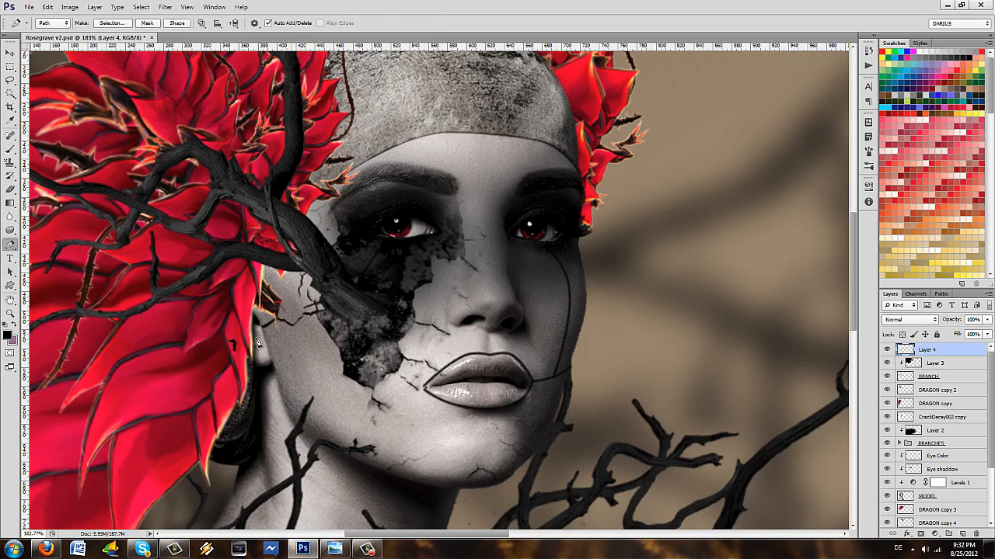
pyautogui.moveTo(380, 372); pyautogui.dragTo(346, 378)
pyautogui.rightClick(357, 362)
pyautogui.click(389, 223)
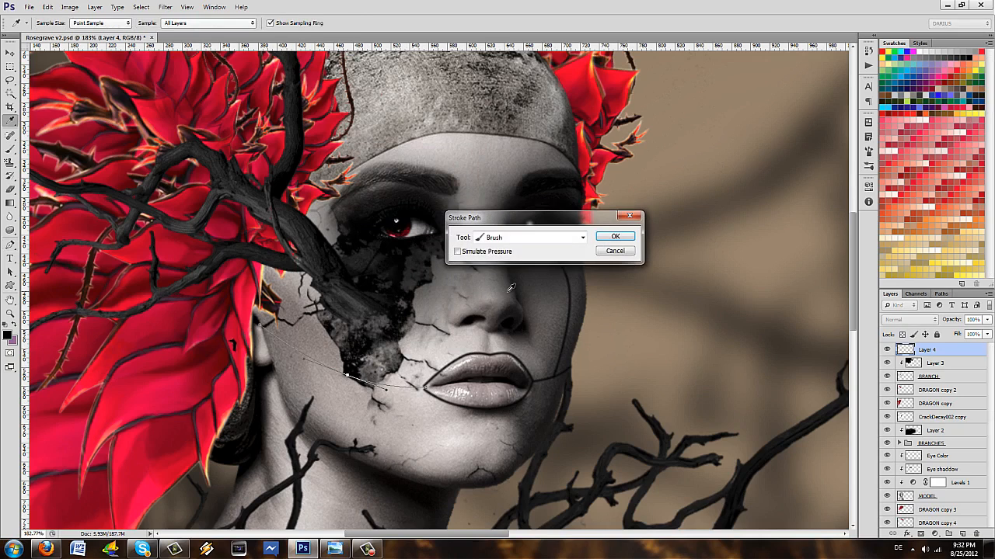
pyautogui.press('Return')
# - Draw a curved Pen path from the lower lip's middle down over the chin and stroke it with the Brush, Simulate Pressure off
pyautogui.moveTo(468, 382); pyautogui.dragTo(406, 290)
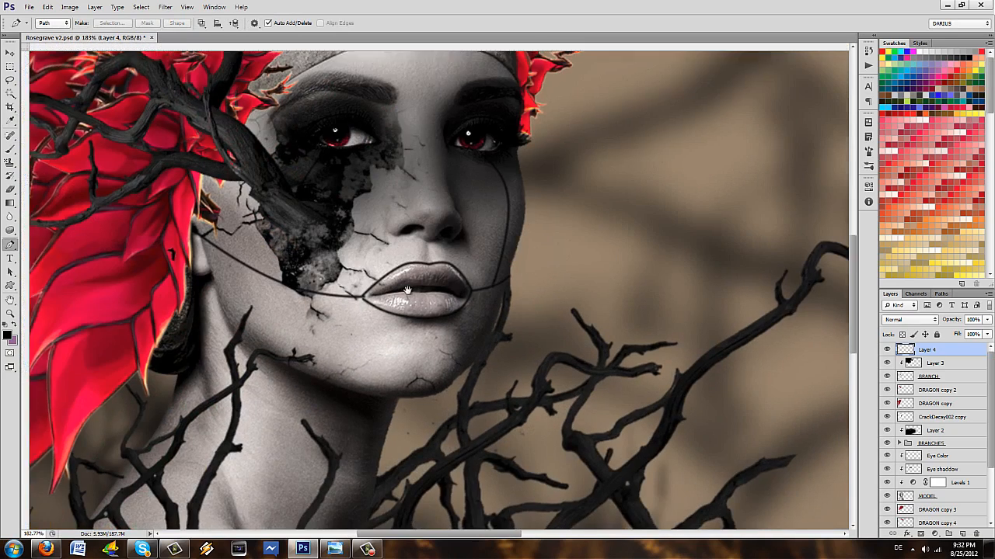
pyautogui.hotkey('ctrl', 'r')
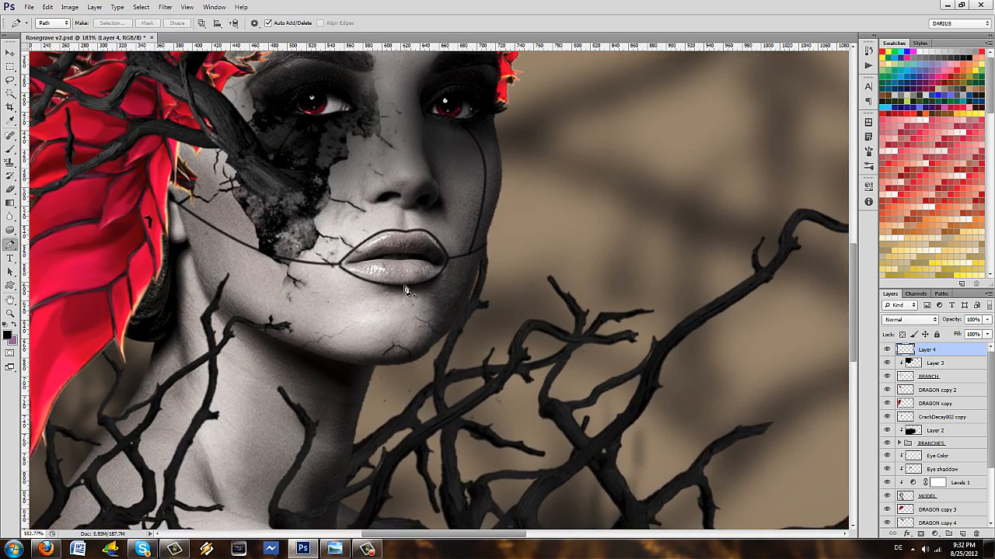
pyautogui.click(404, 285)
pyautogui.click(392, 366)
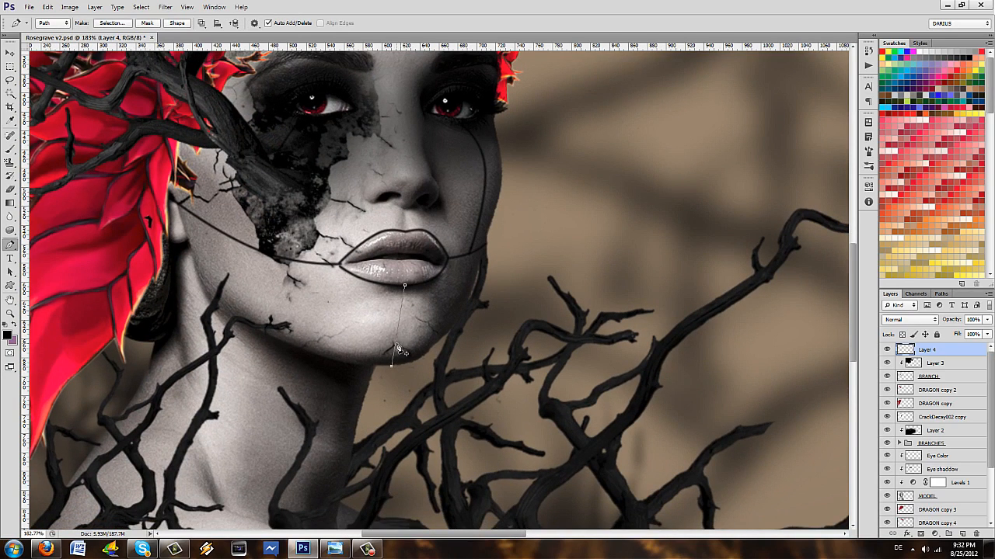
pyautogui.moveTo(395, 347); pyautogui.dragTo(406, 305)
pyautogui.rightClick(402, 302)
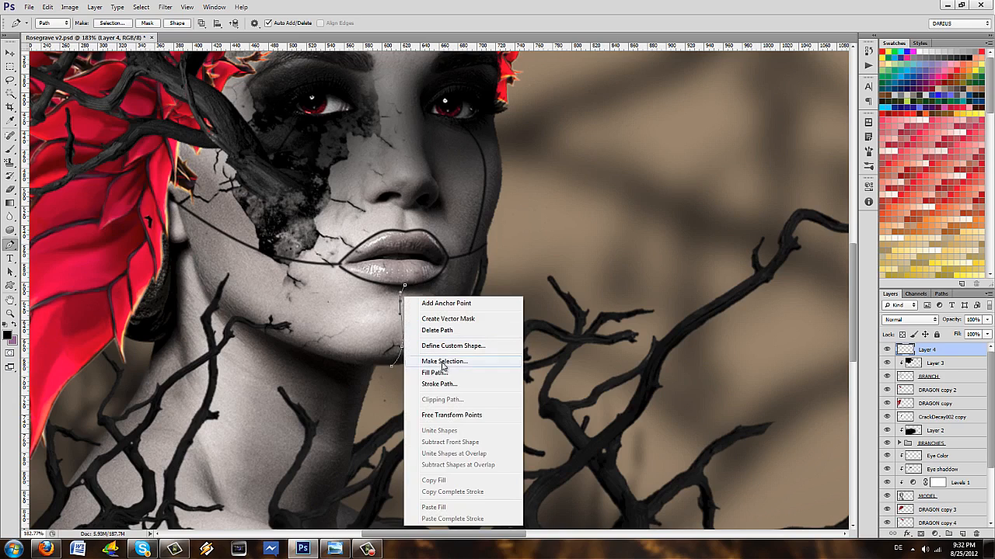
pyautogui.click(446, 385)
pyautogui.press('Return')
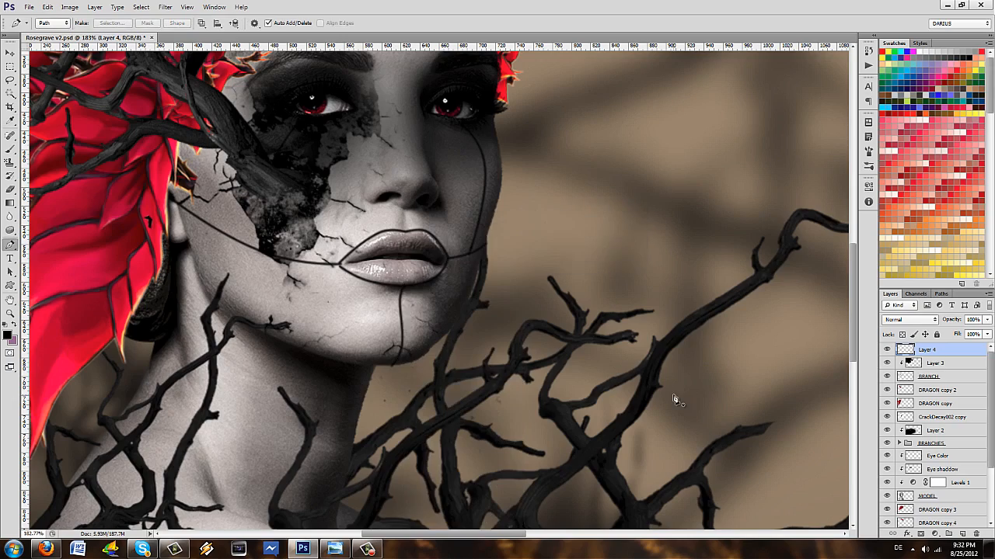
# - Erase the end of the chin line that extends past the chin's lower edge
pyautogui.scroll(-2, 280, 305)
pyautogui.scroll(4, 353, 369)
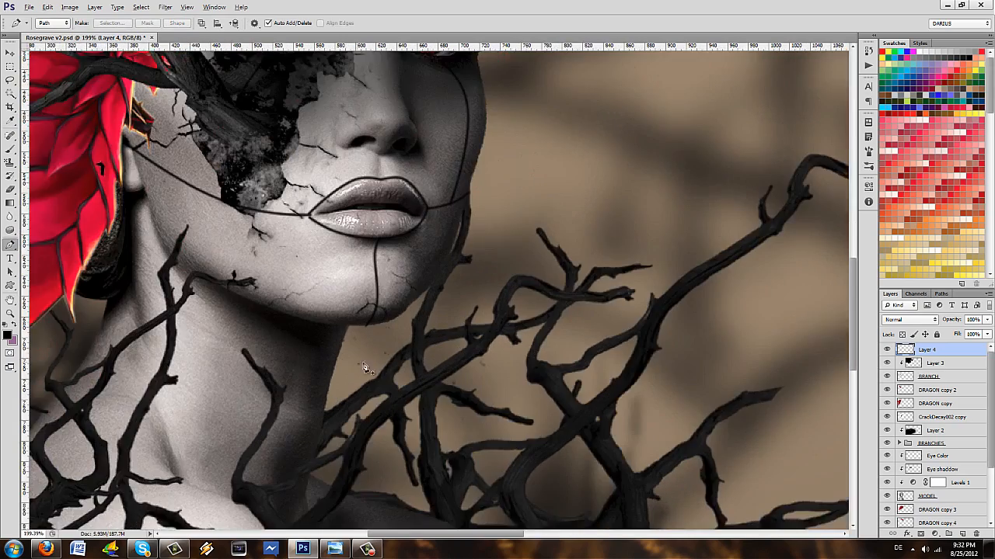
pyautogui.scroll(1, 363, 342)
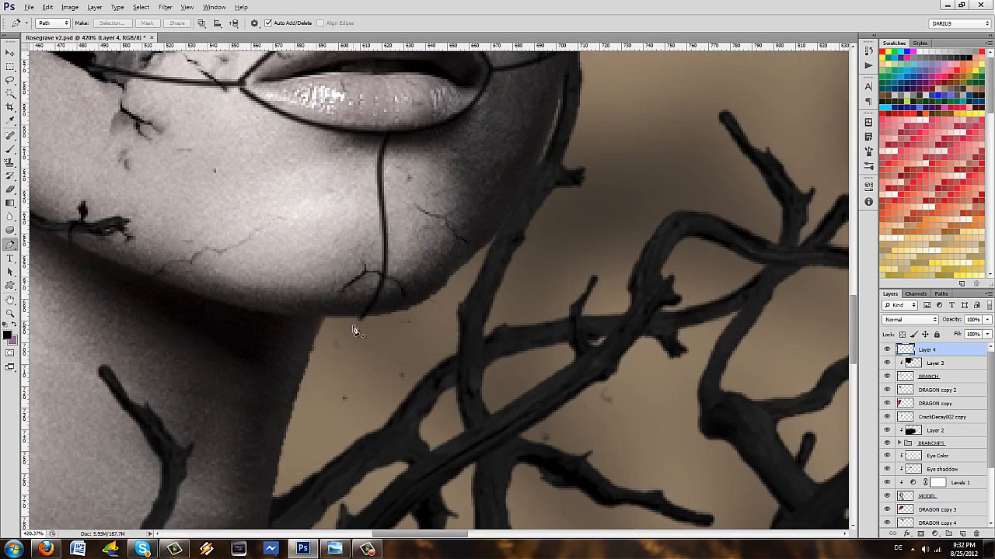
pyautogui.click(10, 189)
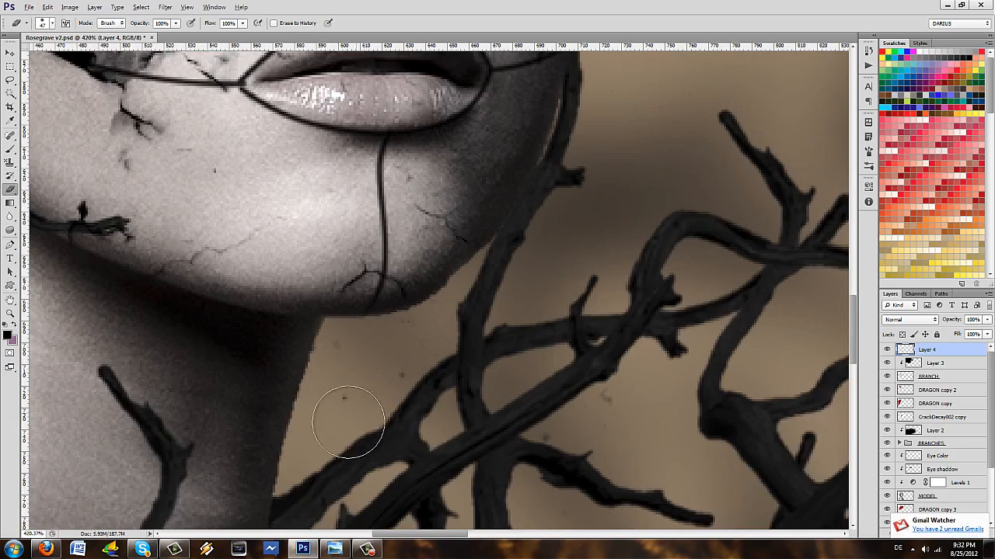
# - Compare the whole composition with the reference artwork in Windows Photo Viewer, return to Photoshop and save the document
pyautogui.scroll(-3, 344, 415)
pyautogui.scroll(-4, 344, 412)
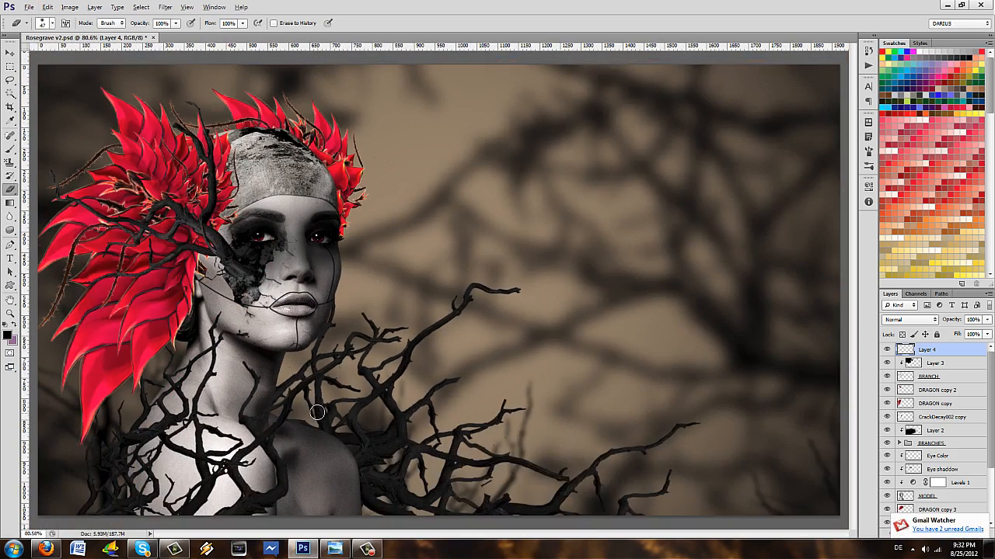
pyautogui.click(334, 549)
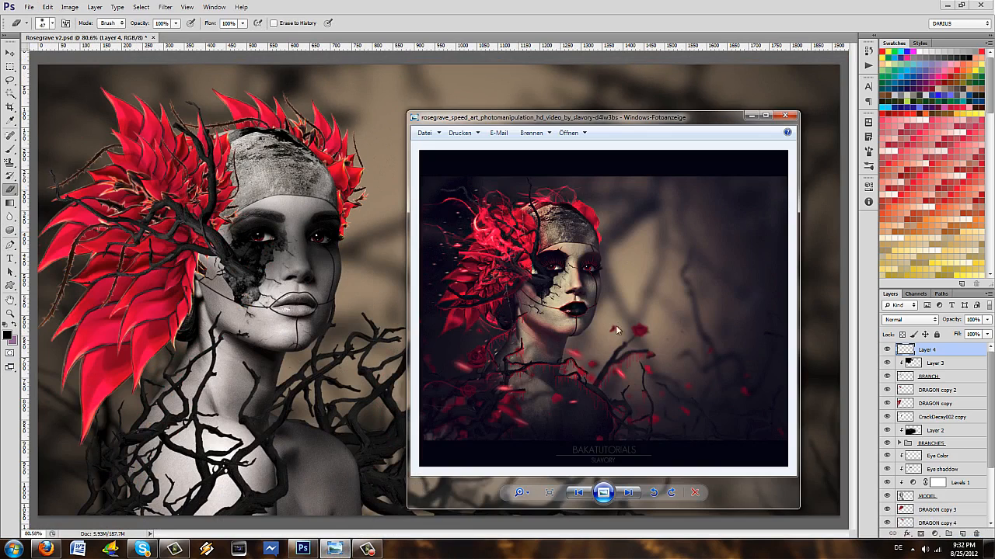
pyautogui.click(752, 118)
pyautogui.scroll(2, 578, 366)
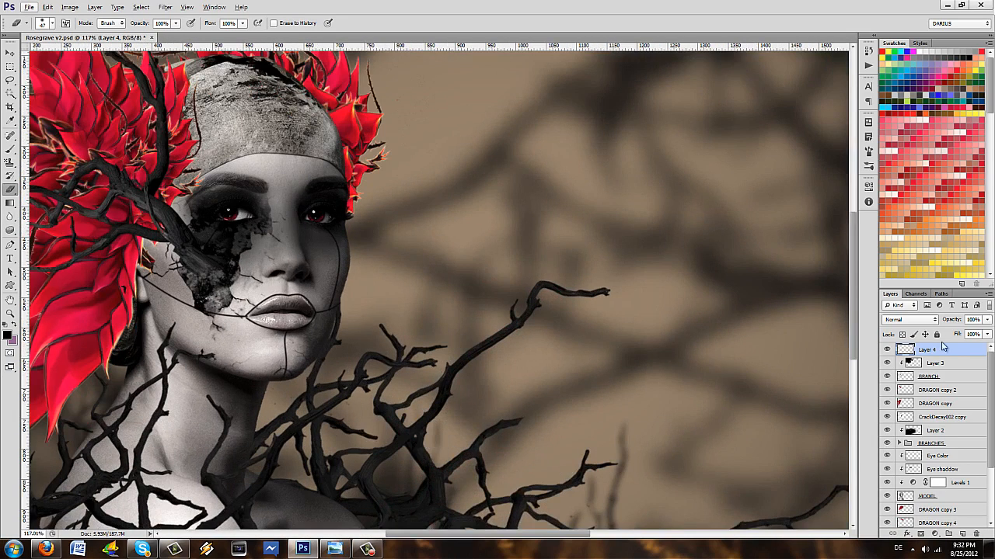
pyautogui.hotkey('ctrl', 's')
# - Set the Brush's foreground colour to crimson red d70349 and add a new layer above the dark face lines
pyautogui.moveTo(308, 297); pyautogui.dragTo(406, 336)
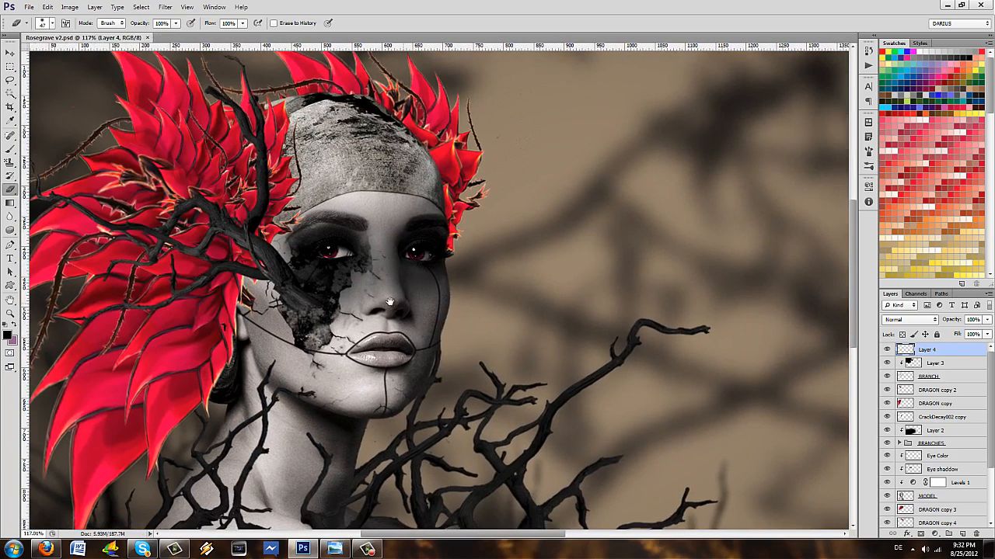
pyautogui.scroll(2, 410, 344)
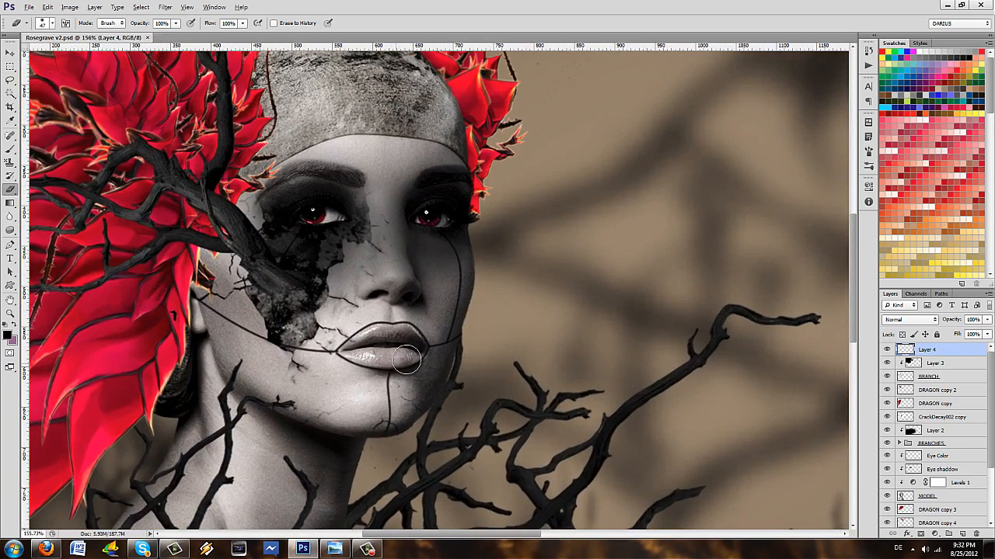
pyautogui.scroll(2, 503, 291)
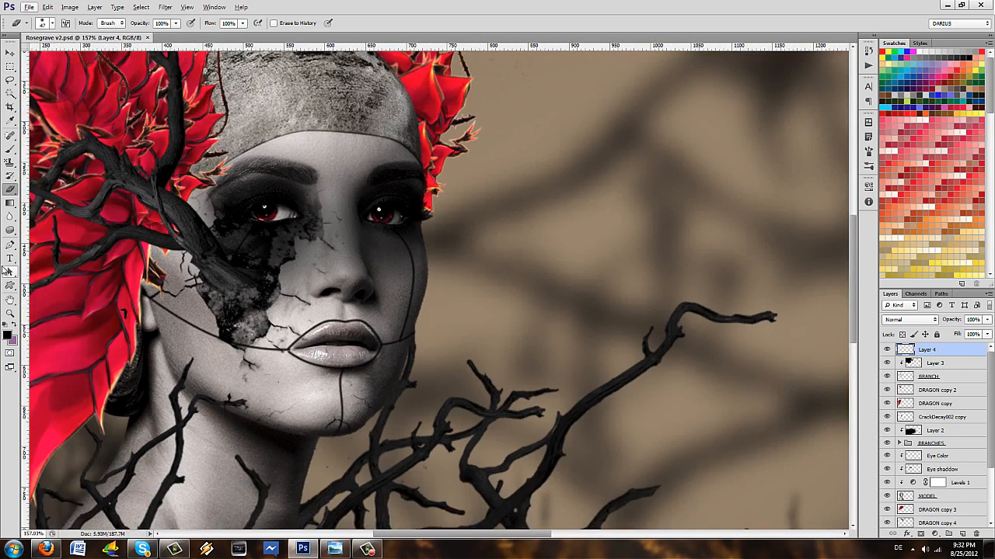
pyautogui.click(9, 153)
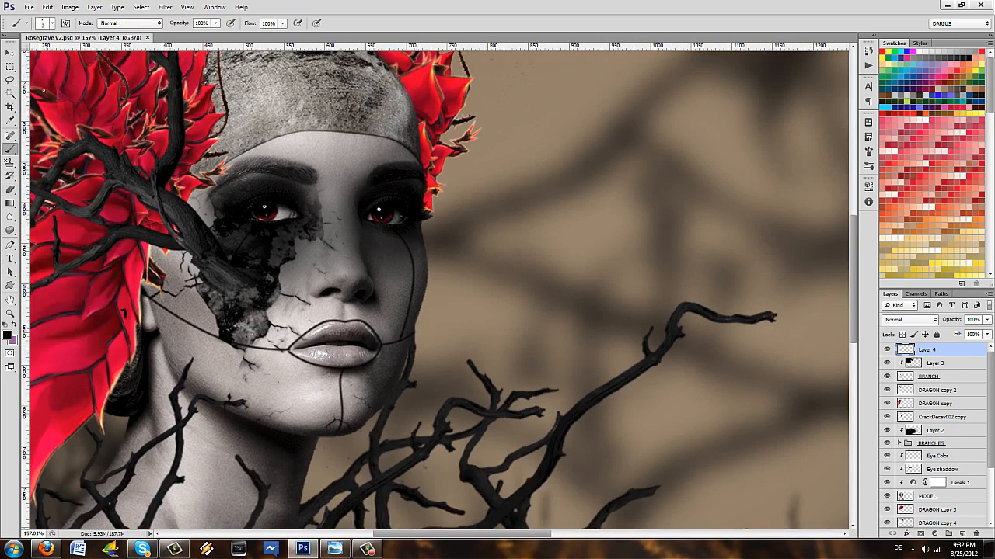
pyautogui.click(9, 335)
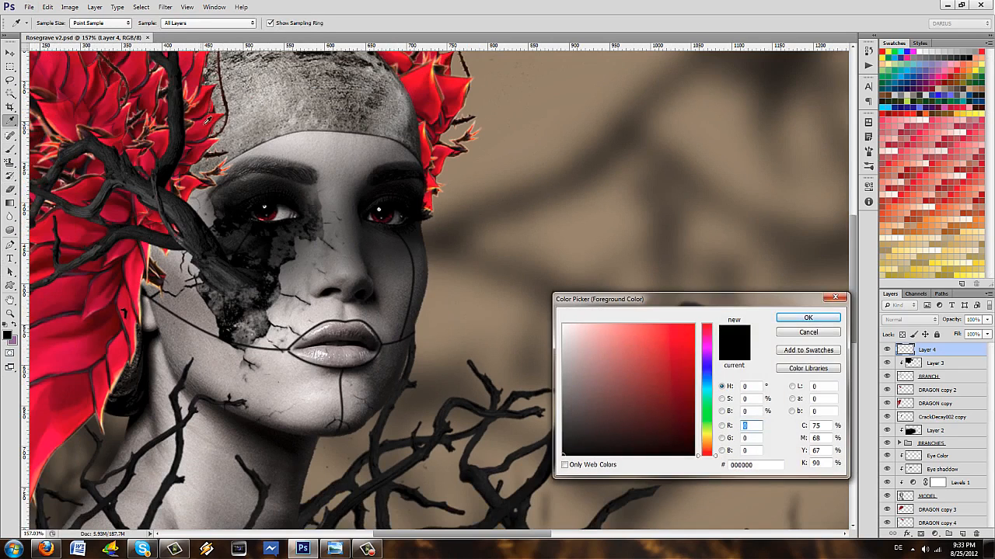
pyautogui.click(83, 345)
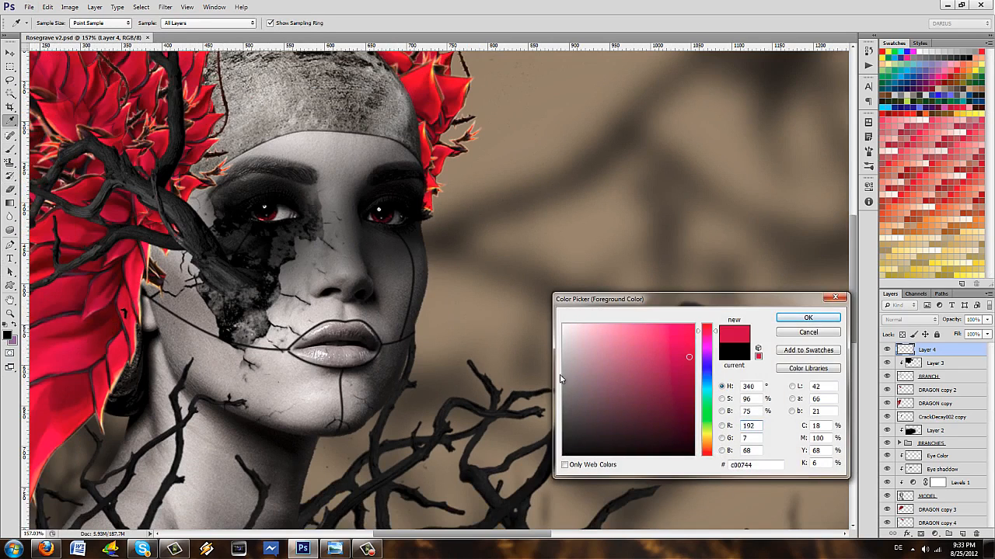
pyautogui.moveTo(681, 346); pyautogui.dragTo(692, 346)
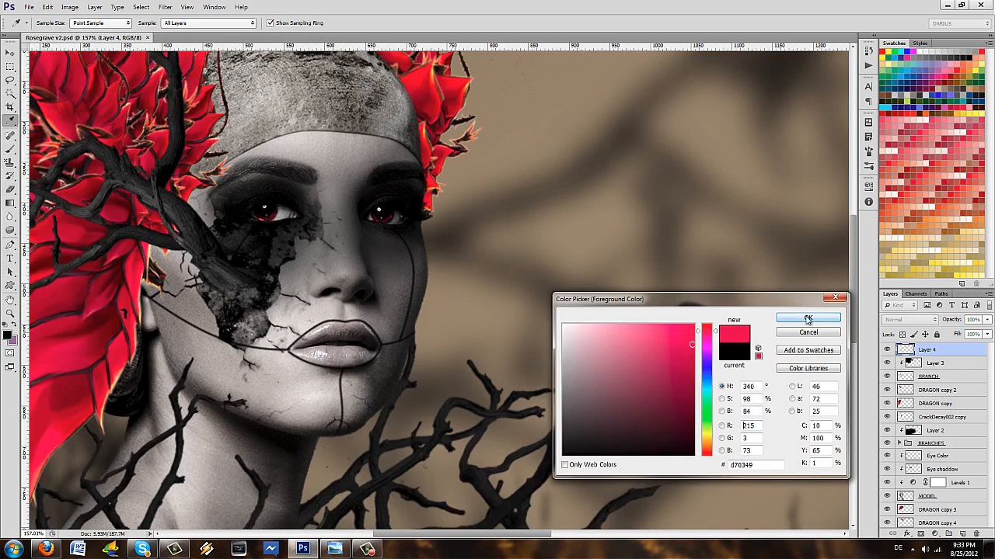
pyautogui.click(808, 319)
pyautogui.click(962, 535)
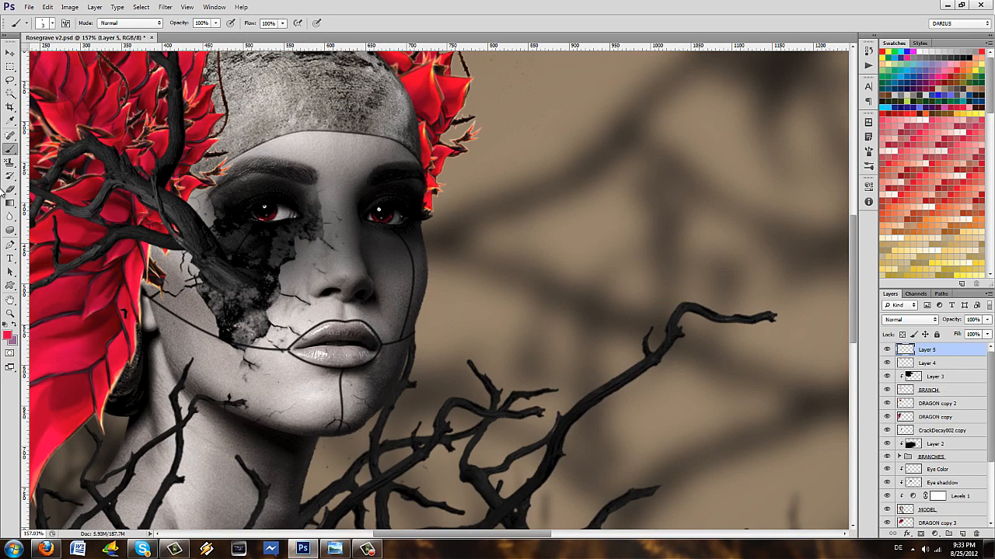
# - Draw a curved Pen path from beneath the undecayed eye down the cheek, following the dark line to the mouth line
pyautogui.click(10, 244)
pyautogui.scroll(8, 419, 249)
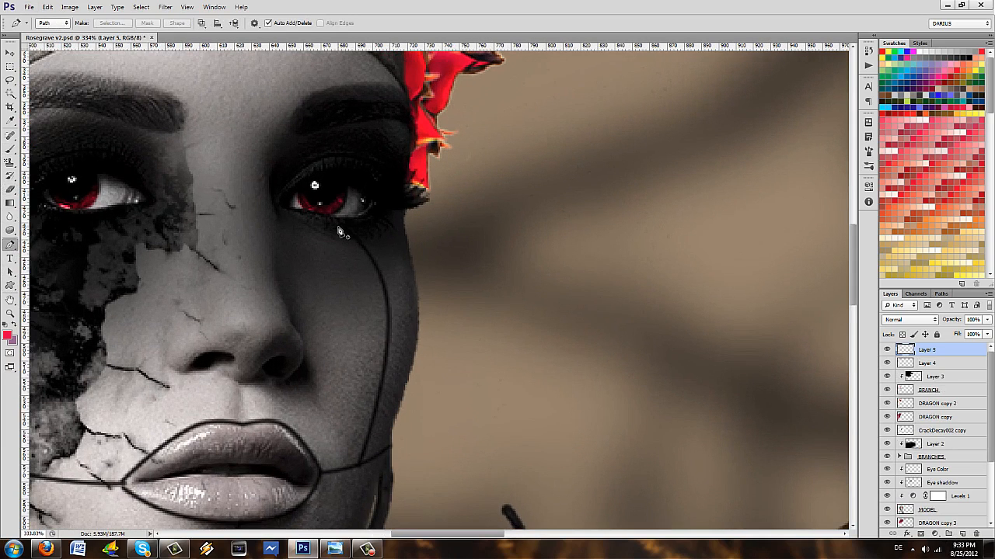
pyautogui.click(338, 220)
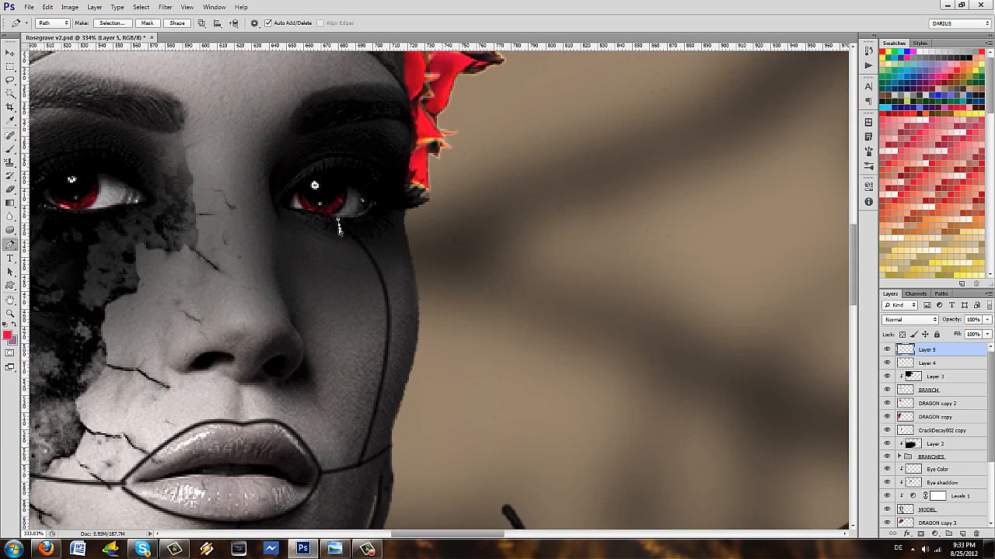
pyautogui.click(340, 230)
pyautogui.click(360, 468)
pyautogui.moveTo(359, 396); pyautogui.dragTo(385, 315)
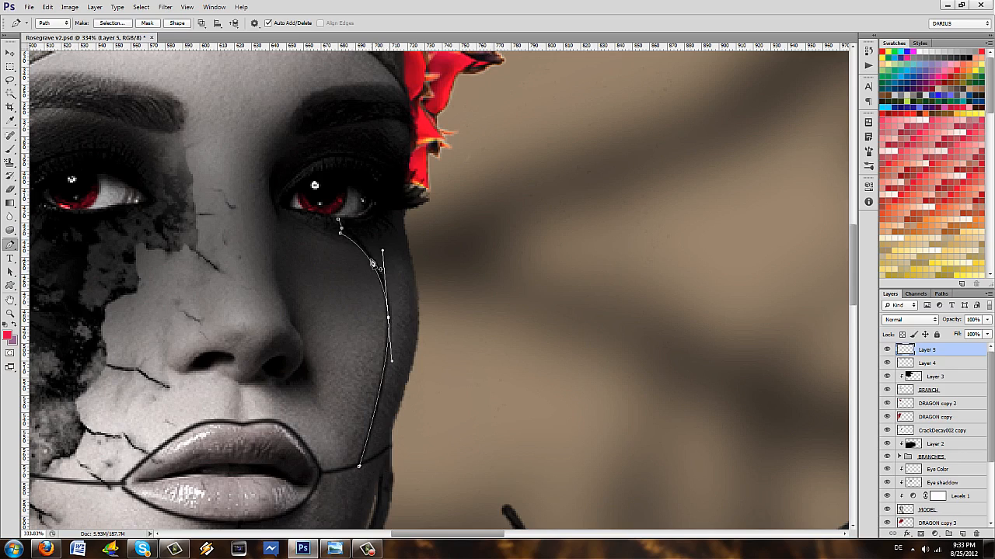
pyautogui.moveTo(371, 261); pyautogui.dragTo(372, 260)
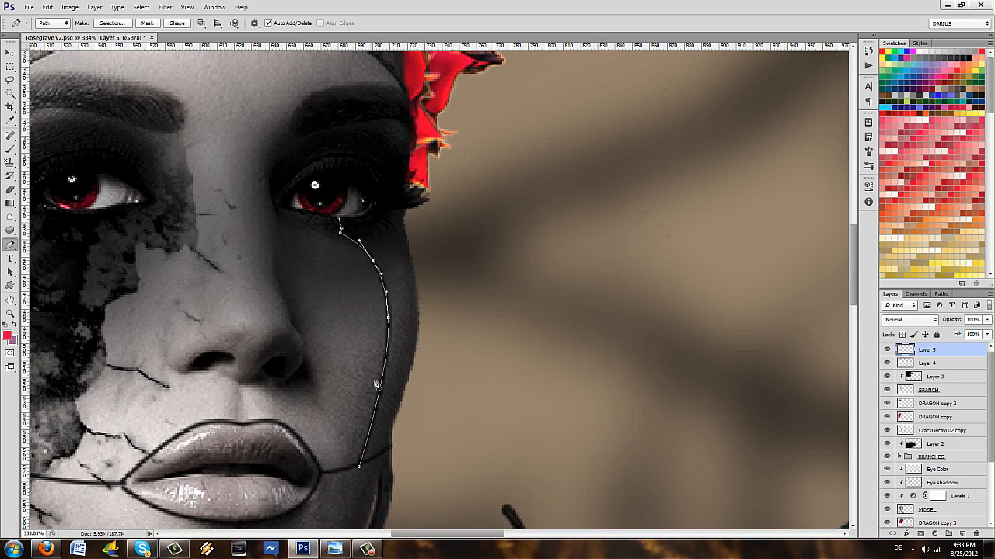
# - Stroke the cheek path with the Brush, Simulate Pressure on, and dismiss the path
pyautogui.scroll(-3, 374, 407)
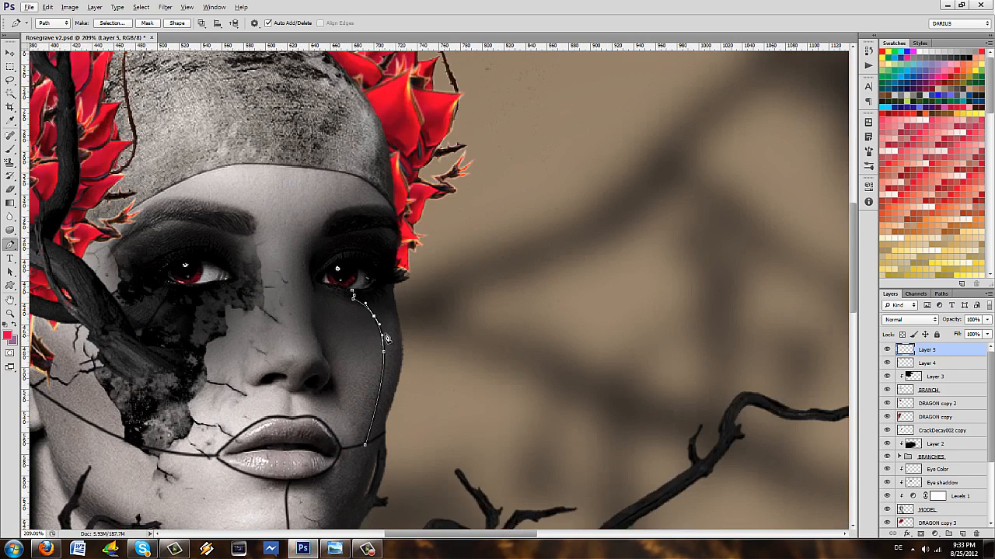
pyautogui.rightClick(384, 333)
pyautogui.click(412, 190)
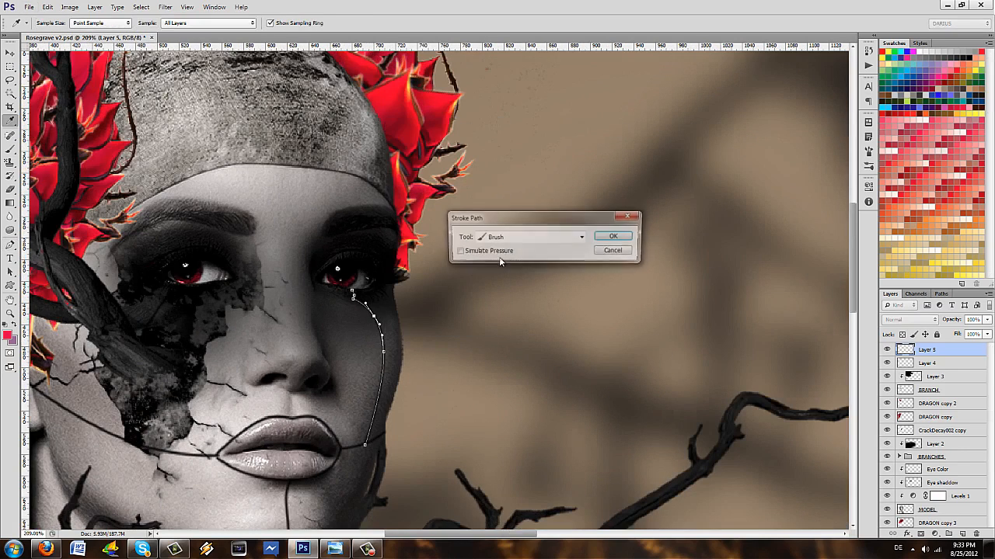
pyautogui.click(470, 253)
pyautogui.click(613, 237)
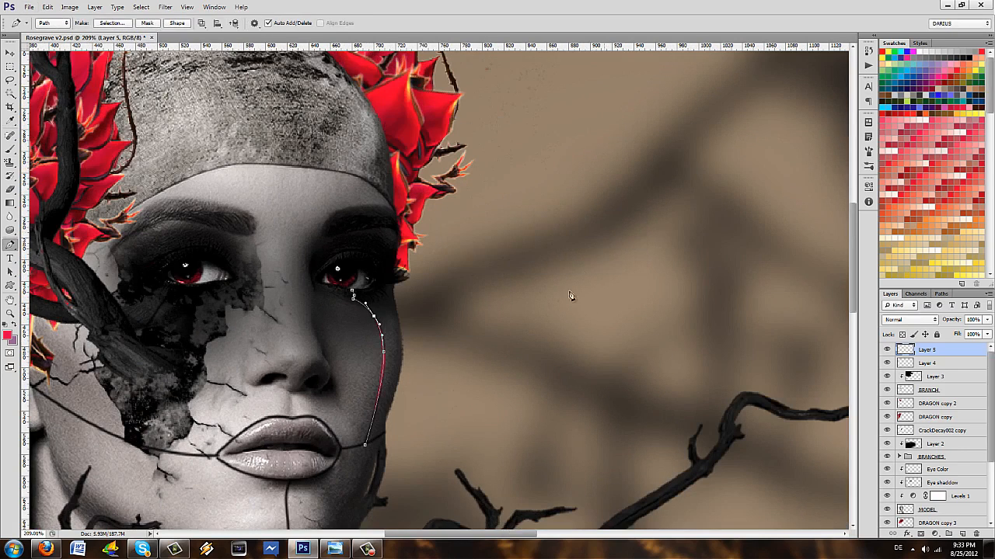
pyautogui.press('Return')
# - Check the red cheek line against the whole head and save the document
pyautogui.scroll(-4, 464, 333)
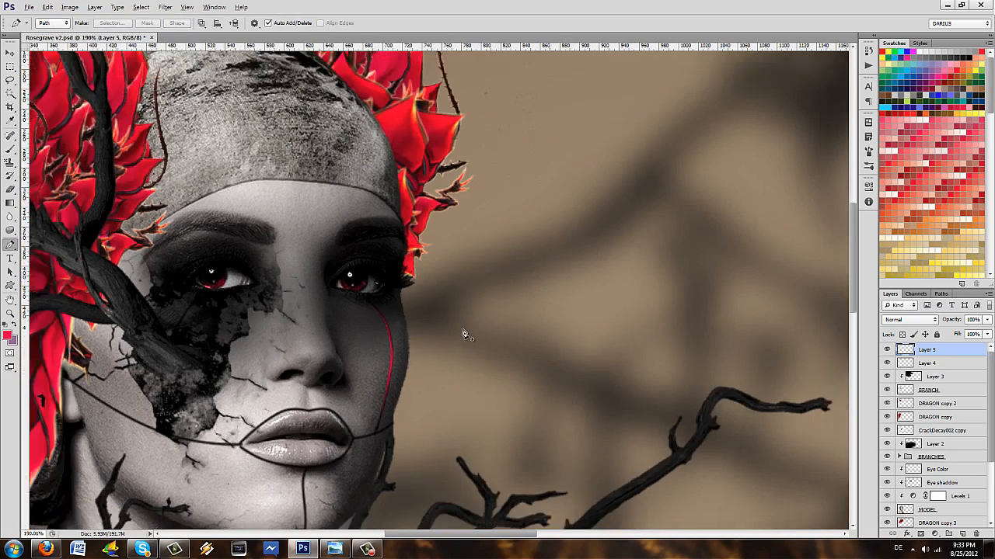
pyautogui.scroll(-2, 392, 423)
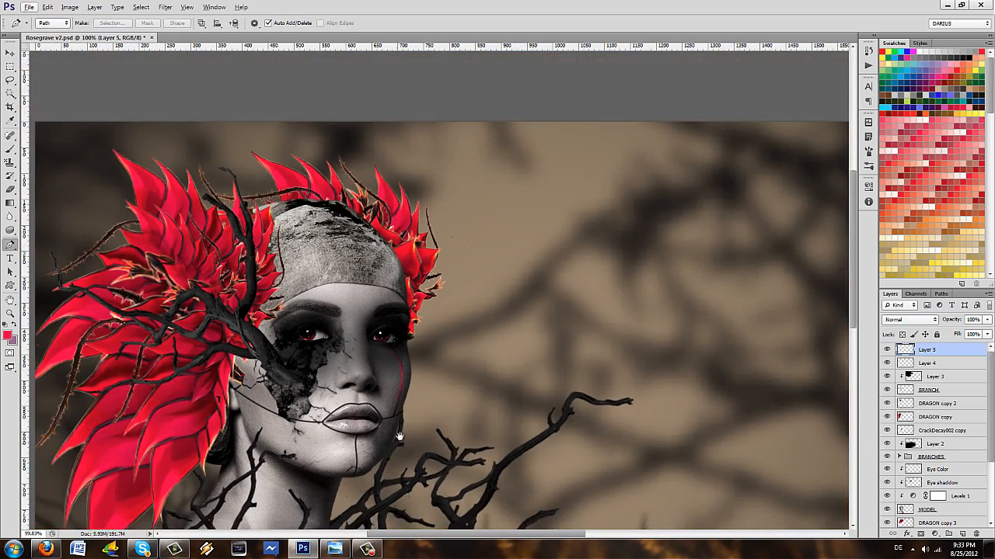
pyautogui.moveTo(395, 437); pyautogui.dragTo(394, 317)
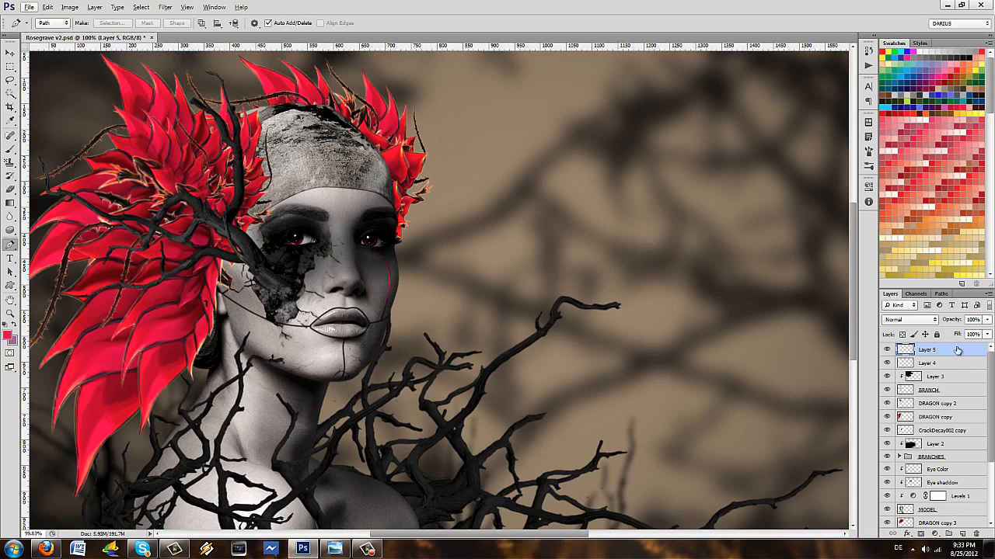
pyautogui.hotkey('ctrl', 's')
# - Inspect the branches around the shoulders, compare them with the reference artwork's dripping branches in Windows Photo Viewer, and return to Photoshop
pyautogui.scroll(-3, 318, 330)
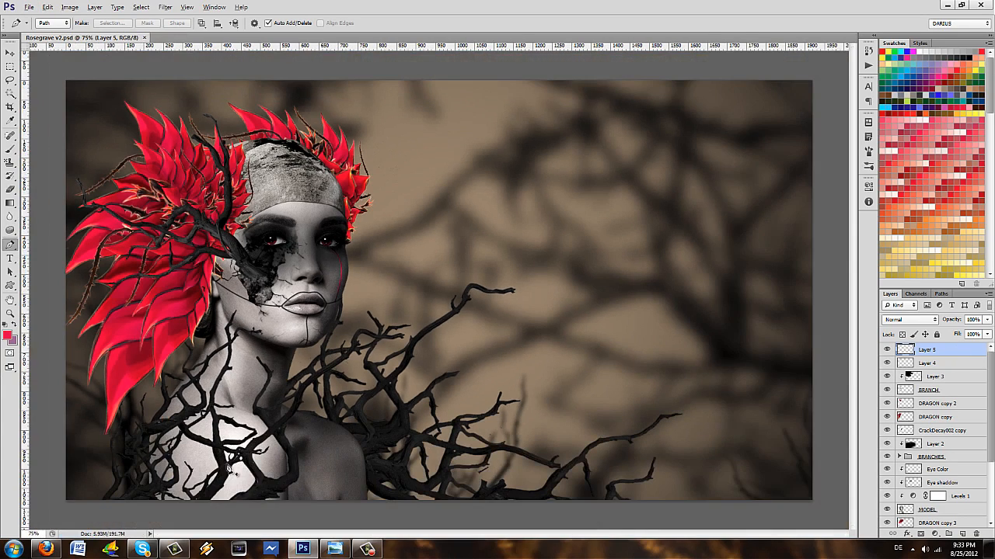
pyautogui.scroll(6, 229, 466)
pyautogui.moveTo(402, 355); pyautogui.dragTo(326, 337)
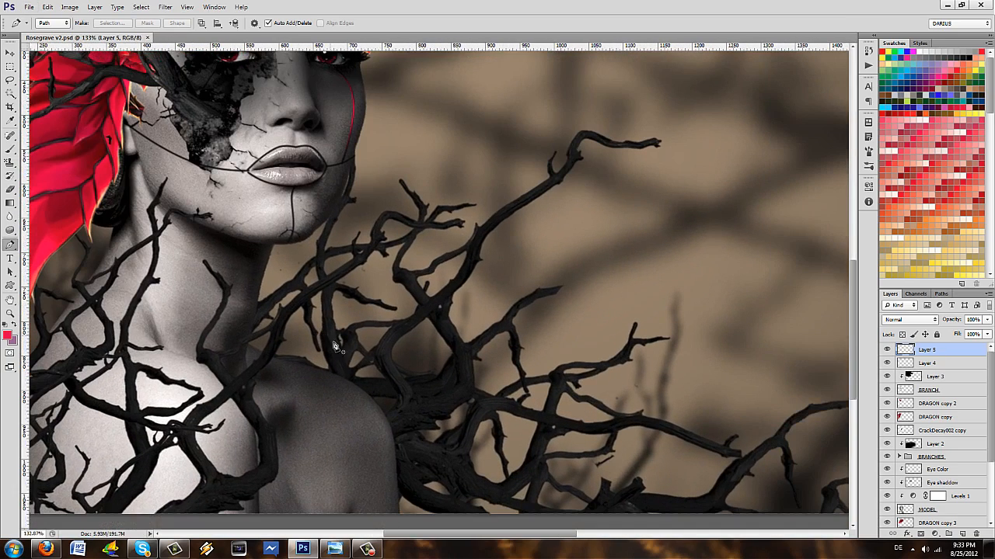
pyautogui.scroll(-2, 404, 367)
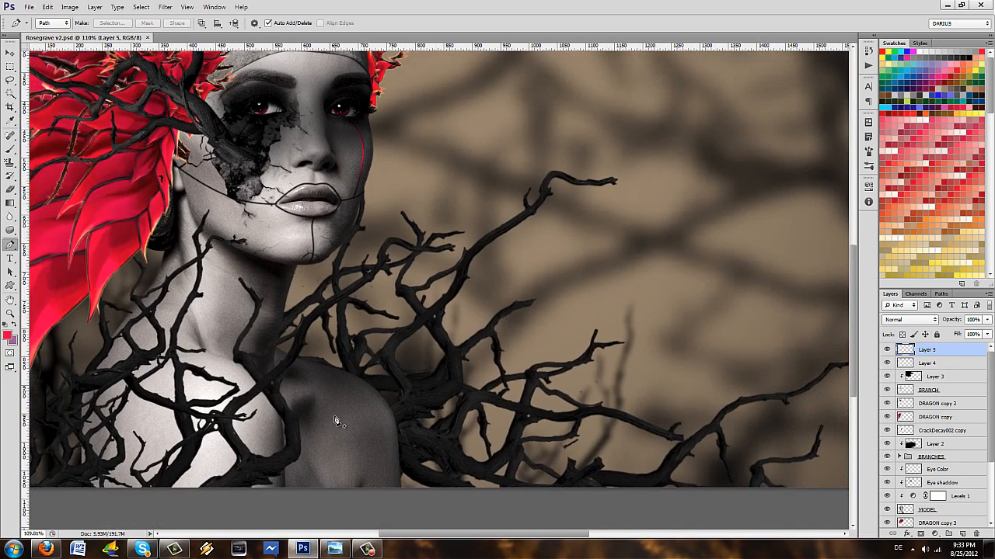
pyautogui.scroll(2, 306, 421)
pyautogui.moveTo(380, 340); pyautogui.dragTo(308, 385)
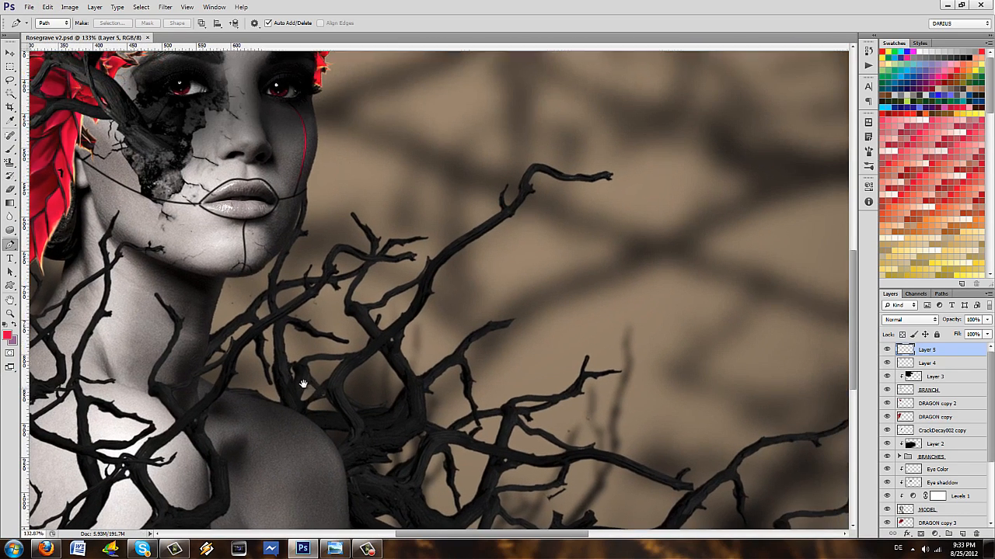
pyautogui.click(333, 551)
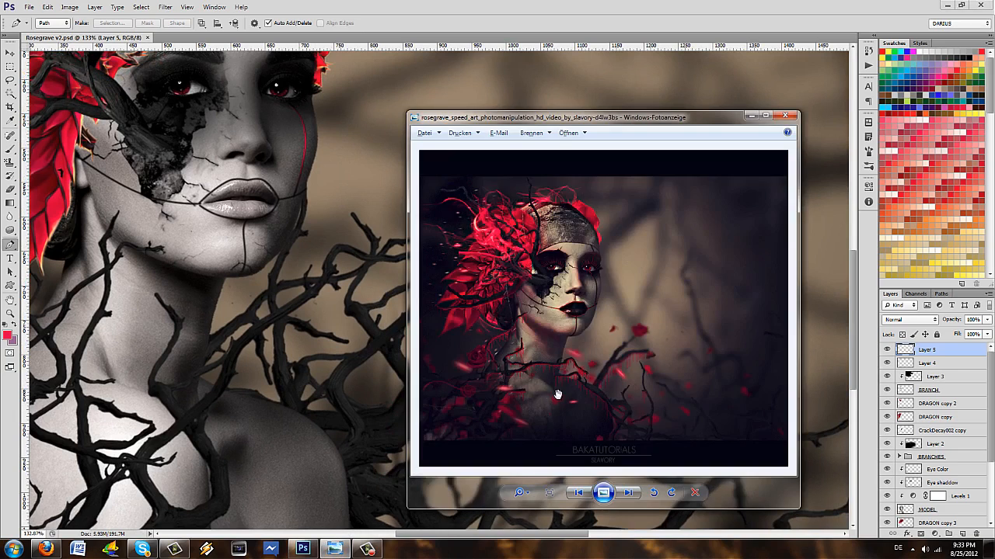
pyautogui.scroll(3, 557, 395)
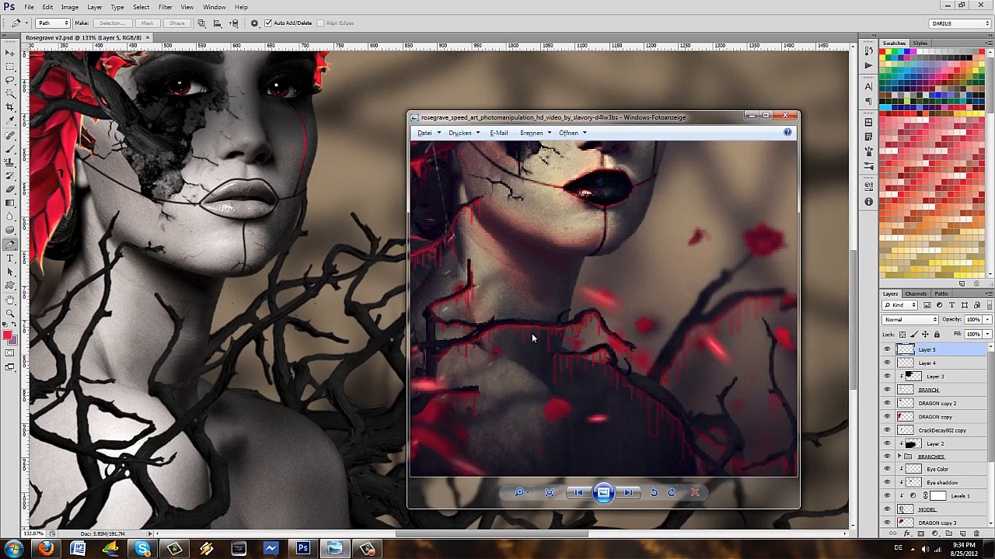
pyautogui.click(752, 116)
# - Add a new layer and paint a thin red Brush line along the lower edge of the long branch rising beside the shoulder
pyautogui.scroll(2, 413, 337)
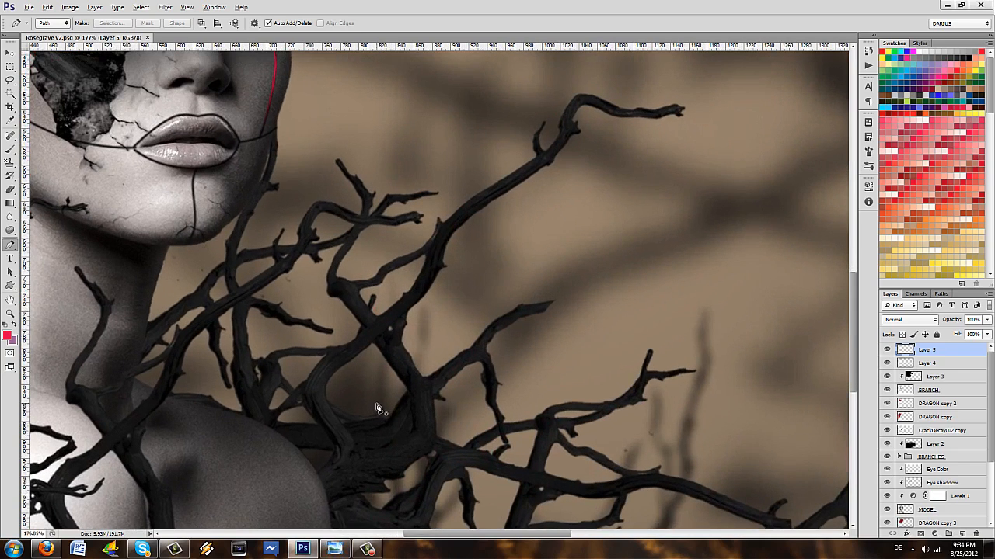
pyautogui.click(962, 535)
pyautogui.scroll(3, 370, 419)
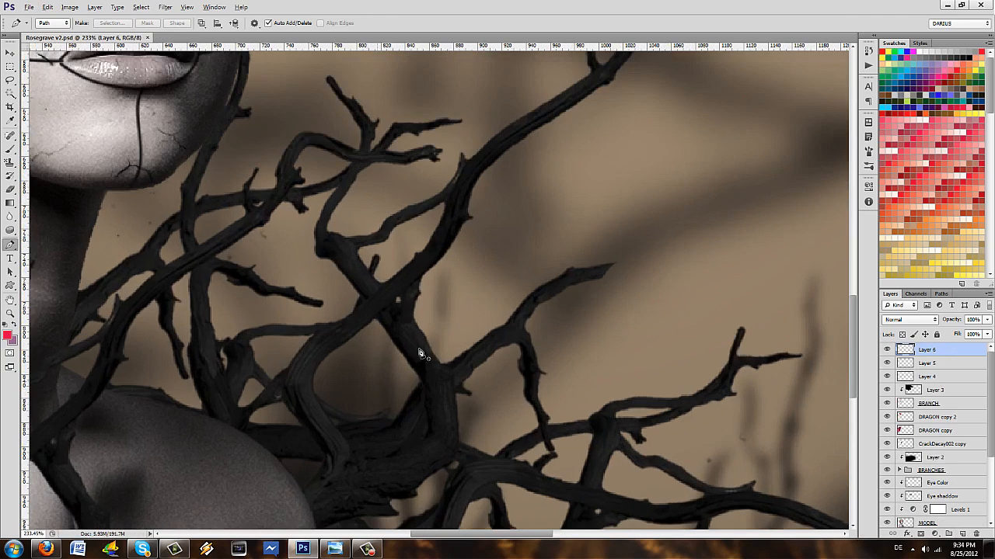
pyautogui.scroll(-2, 347, 412)
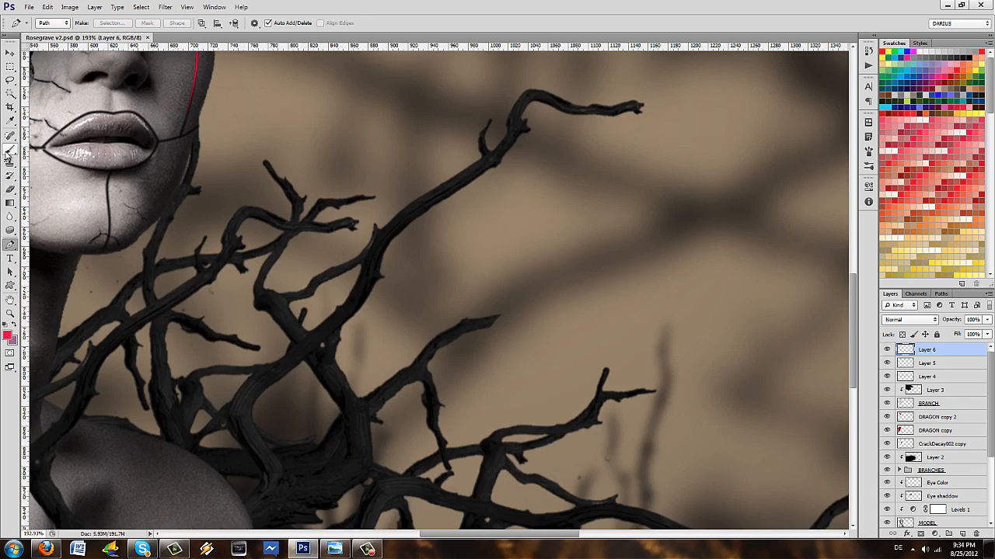
pyautogui.click(9, 151)
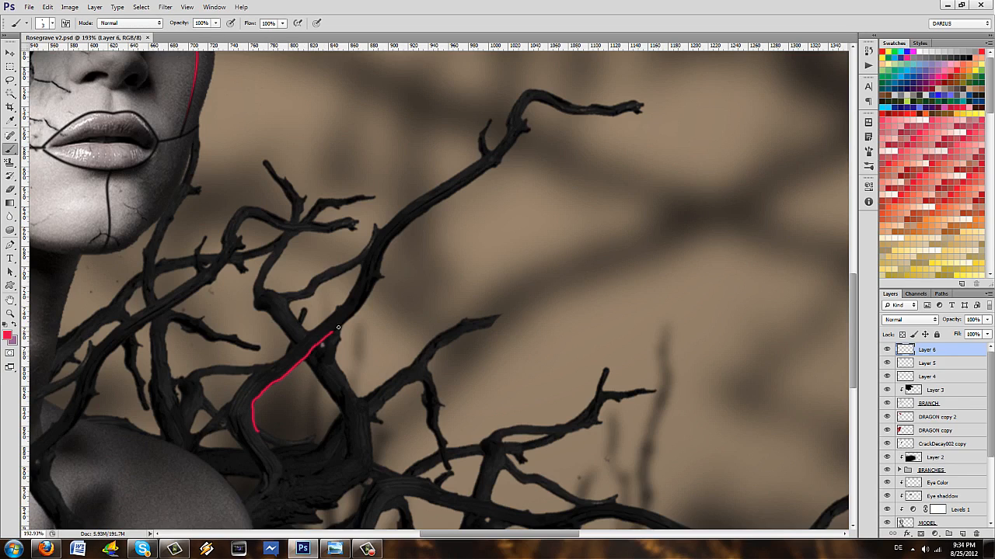
pyautogui.moveTo(357, 312); pyautogui.dragTo(290, 371)
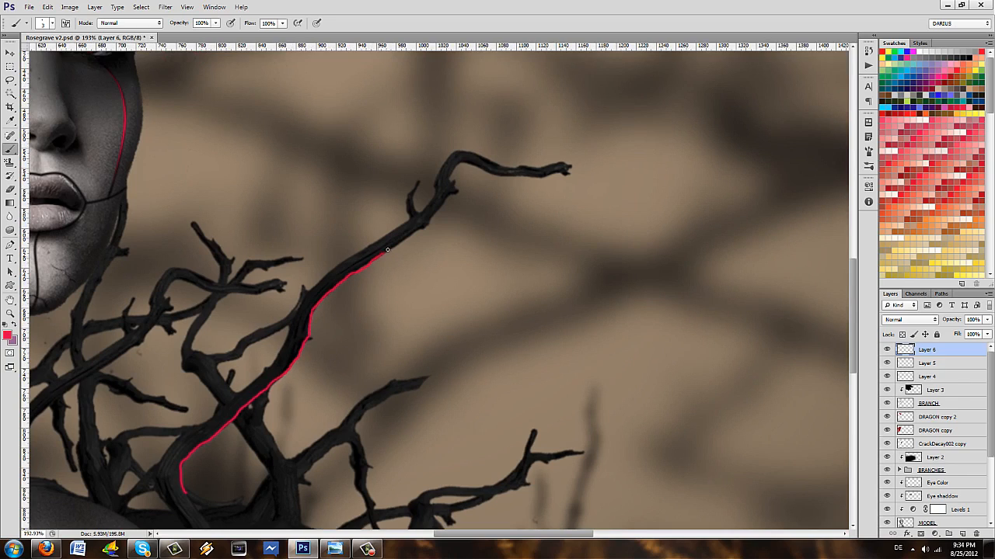
pyautogui.moveTo(433, 215); pyautogui.dragTo(449, 192)
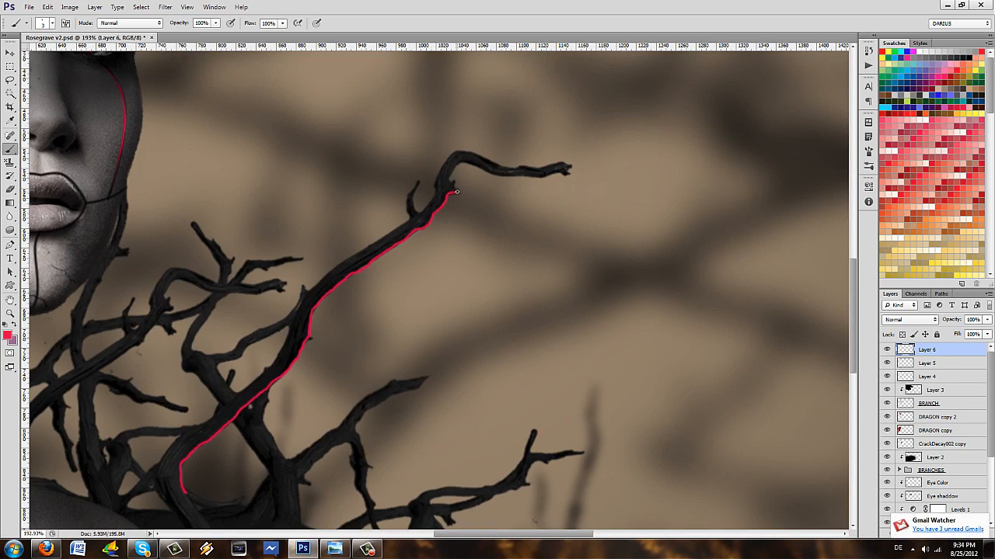
# - Undo the stray stroke and paint a red line along the underside of the long branch's bent tip
pyautogui.moveTo(449, 263); pyautogui.dragTo(451, 290)
pyautogui.hotkey('ctrl', 'z')
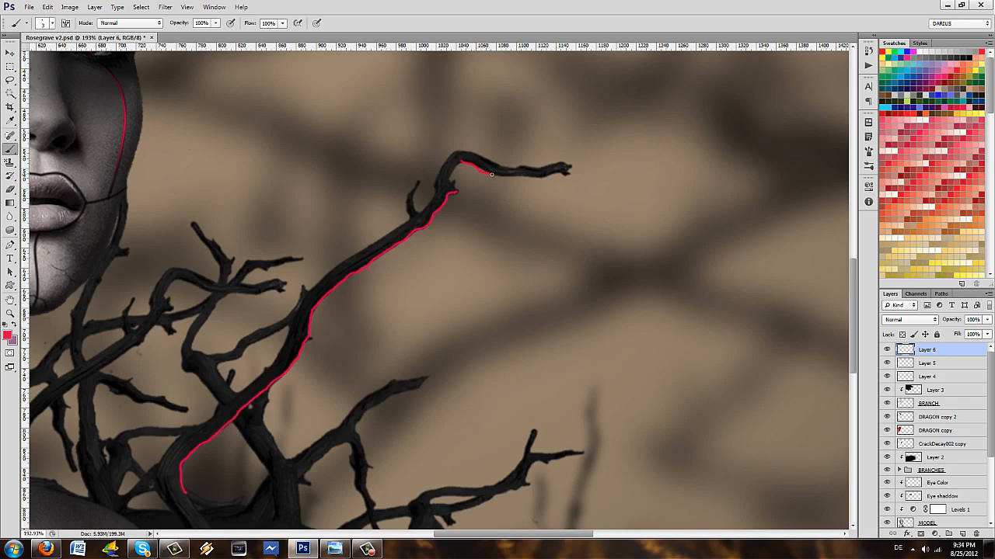
pyautogui.hotkey('ctrl', 'z')
pyautogui.hscroll(-3, 541, 295)
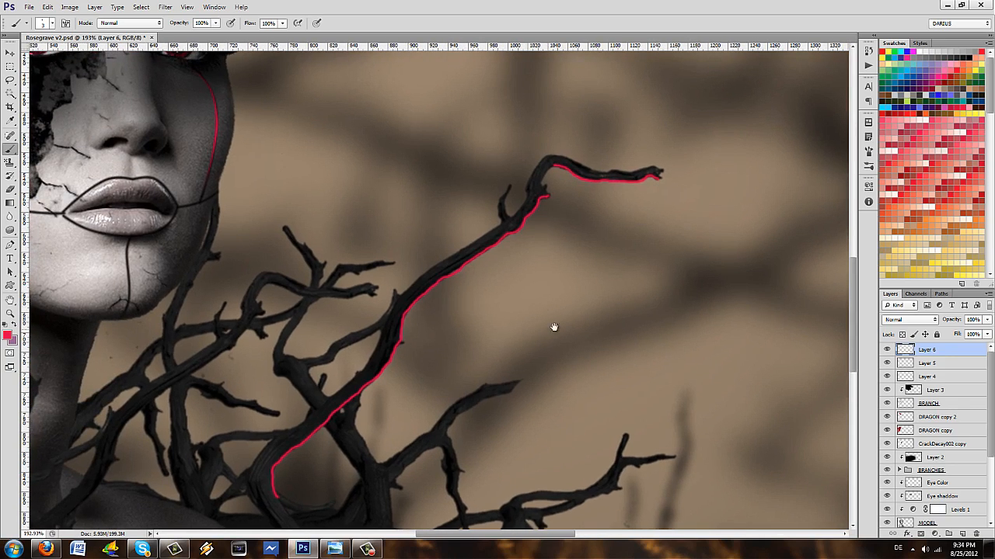
# - Paint the first short vertical red Brush drips beneath the lower end of the long branch's red line
pyautogui.moveTo(553, 326); pyautogui.dragTo(455, 322)
pyautogui.moveTo(406, 366); pyautogui.dragTo(568, 168)
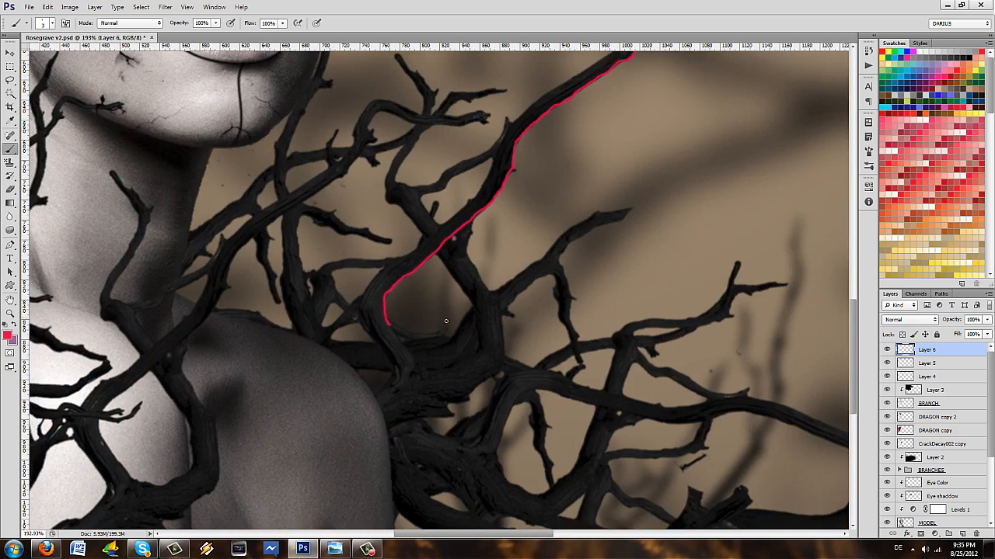
pyautogui.moveTo(489, 333); pyautogui.dragTo(408, 400)
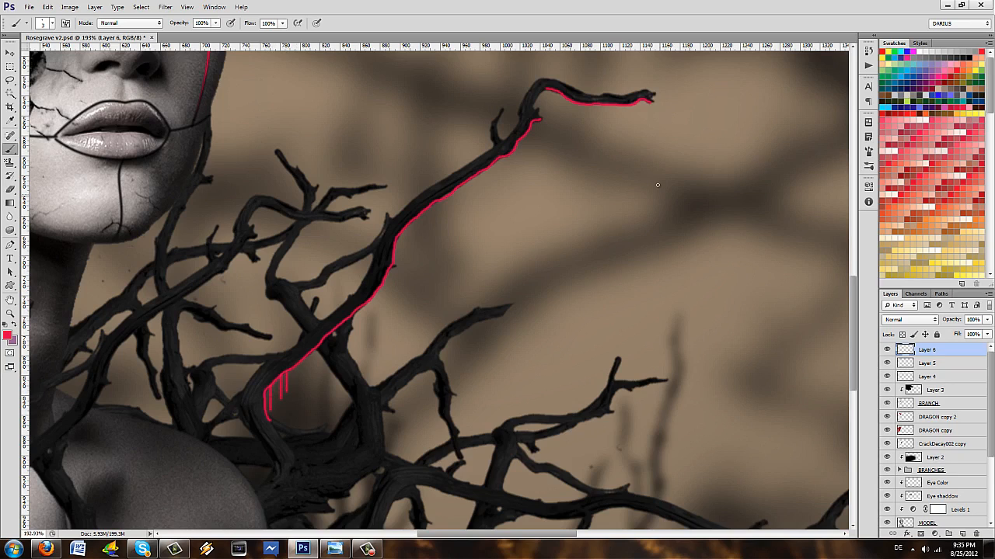
# - Try connected straight red Brush lines between distant points across the blurred background, and undo all of them
pyautogui.keyDown('shift'); pyautogui.click(642, 141); pyautogui.keyUp('shift')
pyautogui.keyDown('shift'); pyautogui.click(642, 439); pyautogui.keyUp('shift')
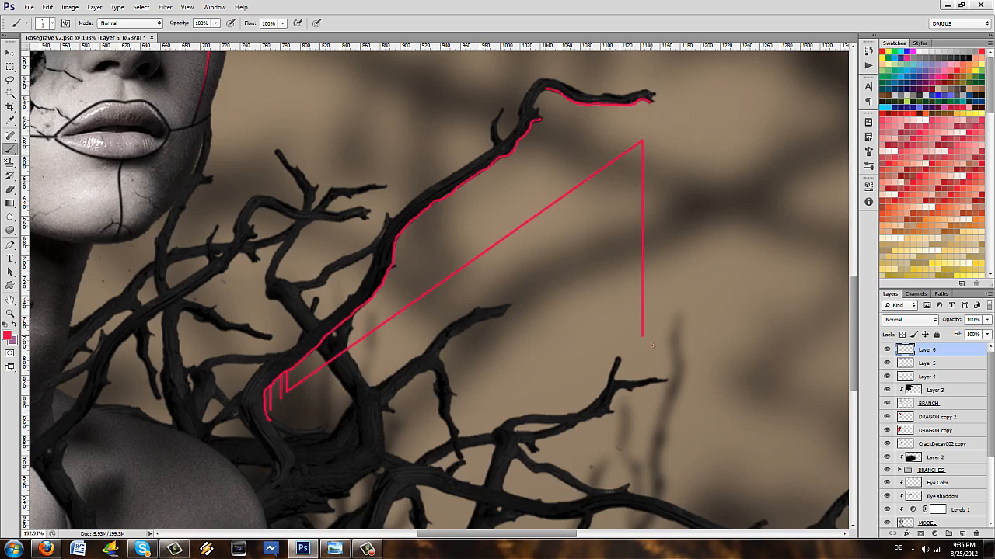
pyautogui.keyDown('shift'); pyautogui.click(506, 315); pyautogui.keyUp('shift')
pyautogui.keyDown('shift'); pyautogui.click(686, 171); pyautogui.keyUp('shift')
pyautogui.keyDown('shift'); pyautogui.click(773, 309); pyautogui.keyUp('shift')
pyautogui.keyDown('shift'); pyautogui.click(775, 453); pyautogui.keyUp('shift')
pyautogui.keyDown('shift'); pyautogui.click(530, 417); pyautogui.keyUp('shift')
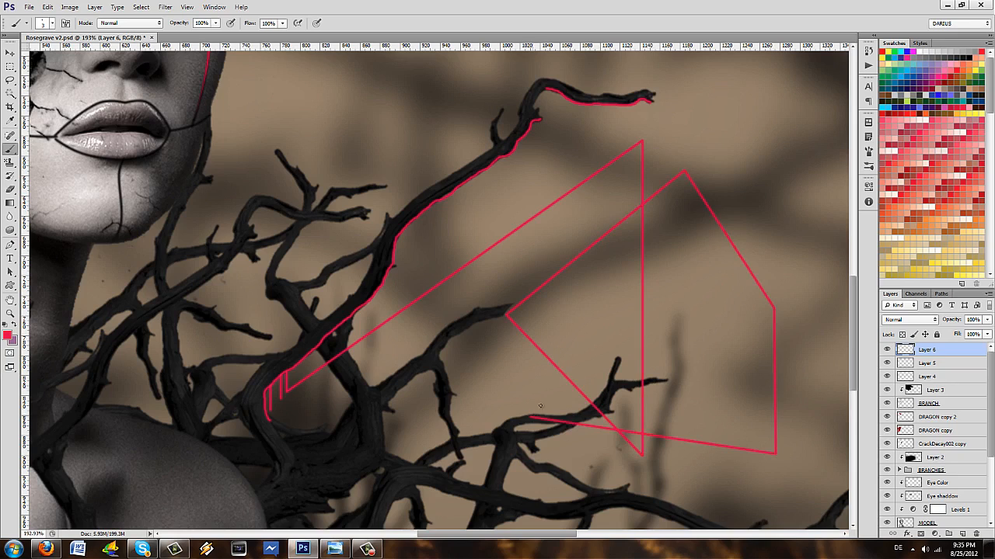
pyautogui.keyDown('shift'); pyautogui.click(589, 316); pyautogui.keyUp('shift')
pyautogui.hotkey('ctrl', 'alt', 'z')
pyautogui.hotkey('ctrl', 'alt', 'z')
pyautogui.hotkey('ctrl', 'alt', 'z')
pyautogui.hotkey('ctrl', 'alt', 'z')
pyautogui.hotkey('ctrl', 'alt', 'z')
pyautogui.hotkey('ctrl', 'alt', 'z')
pyautogui.hotkey('ctrl', 'alt', 'z')
pyautogui.hotkey('ctrl', 'alt', 'z')
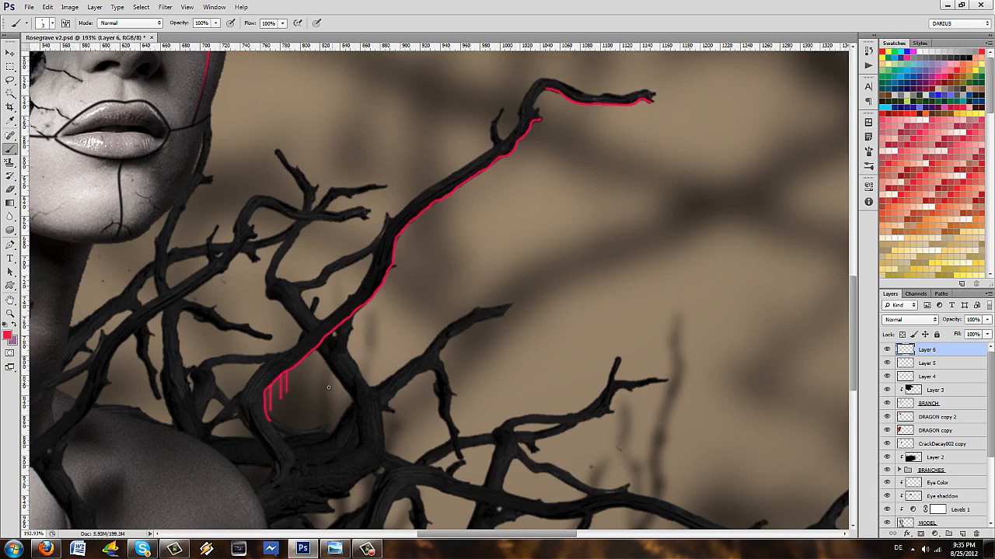
# - Paint more vertical red drips of varying length along the long branch's lower half, and save the document while checking the whole image
pyautogui.scroll(-1, 304, 357)
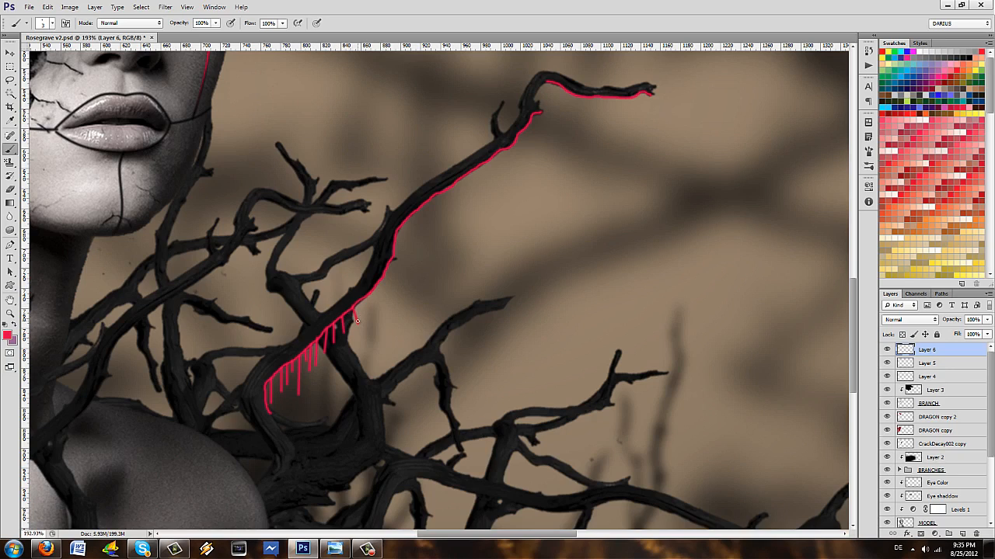
pyautogui.hotkey('ctrl', '0')
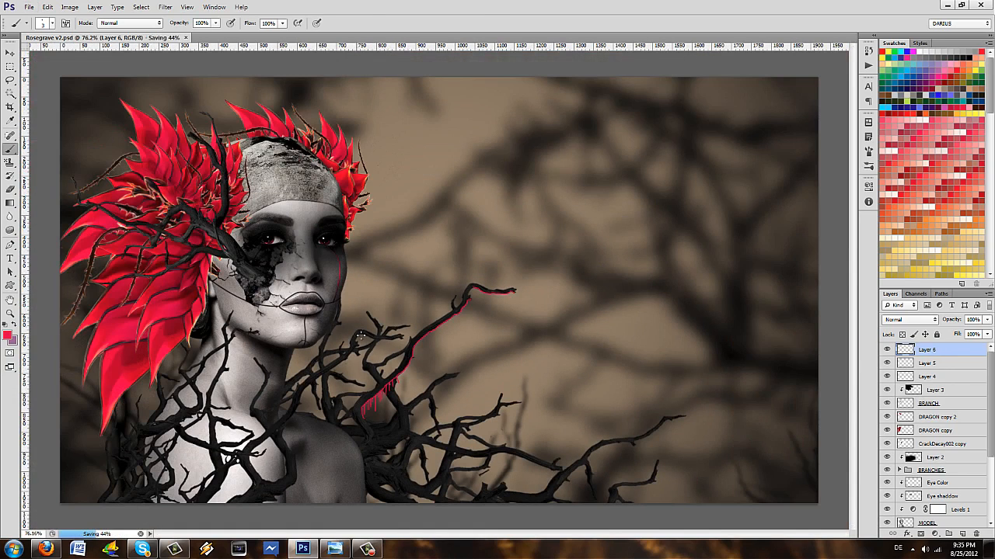
pyautogui.hotkey('ctrl', '-')
pyautogui.hotkey('ctrl', '-')
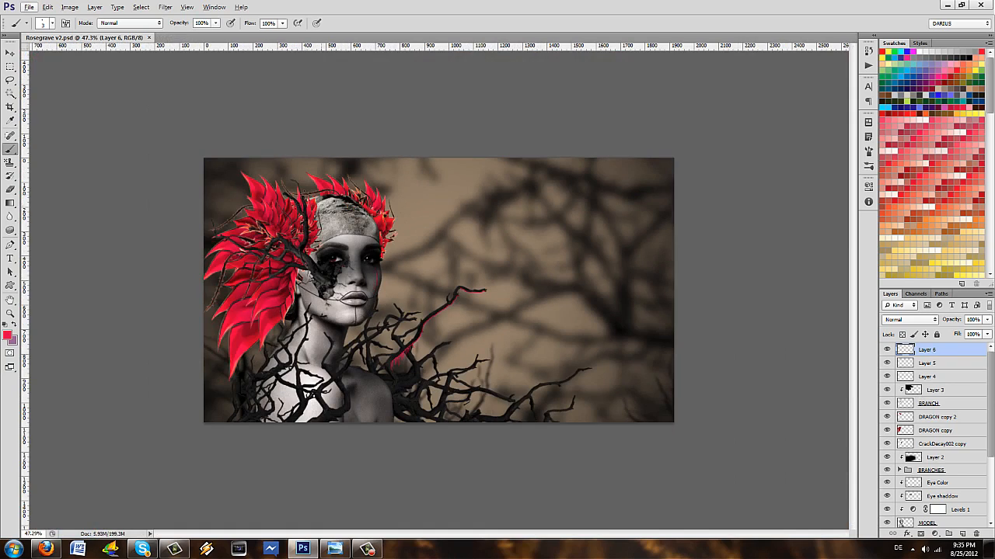
pyautogui.hotkey('ctrl', '+')
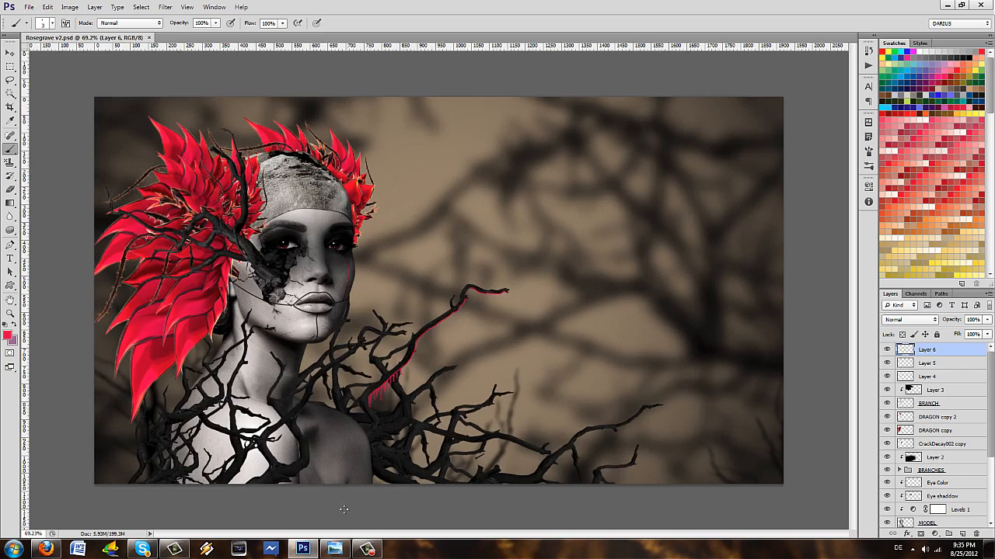
# - Compare the dripping branches with the reference artwork in Windows Photo Viewer, view the whole reference, and return to Photoshop
pyautogui.click(334, 550)
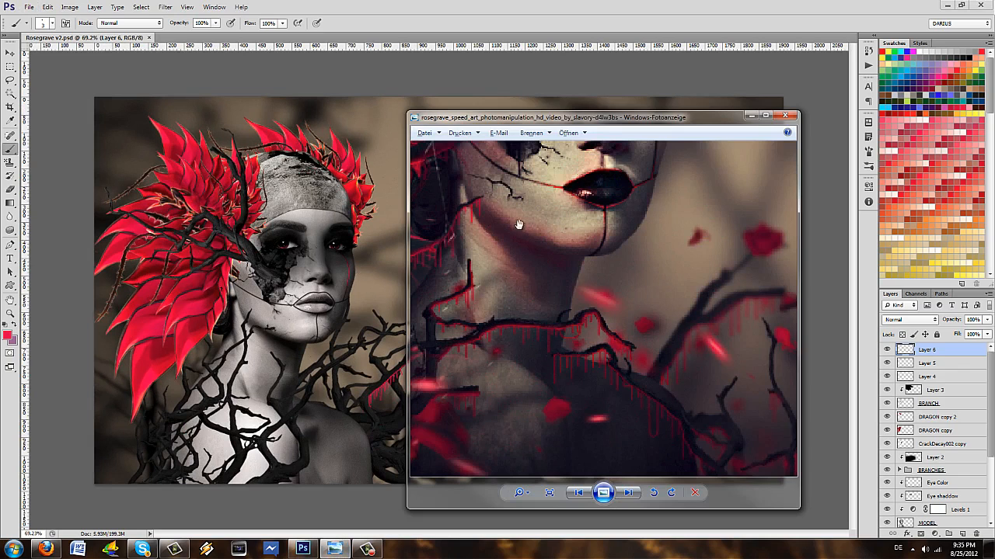
pyautogui.moveTo(519, 224); pyautogui.dragTo(616, 380)
pyautogui.scroll(-5, 491, 259)
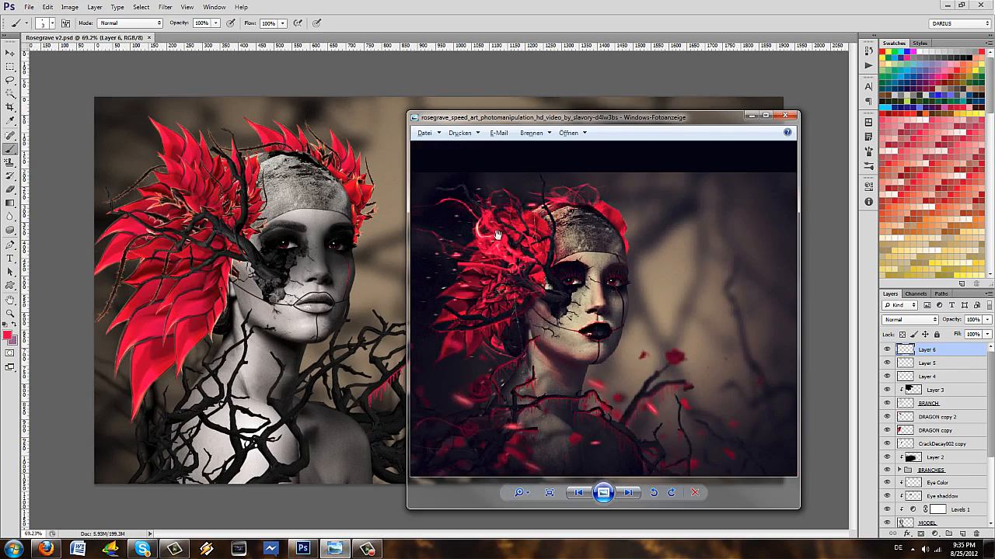
pyautogui.click(751, 116)
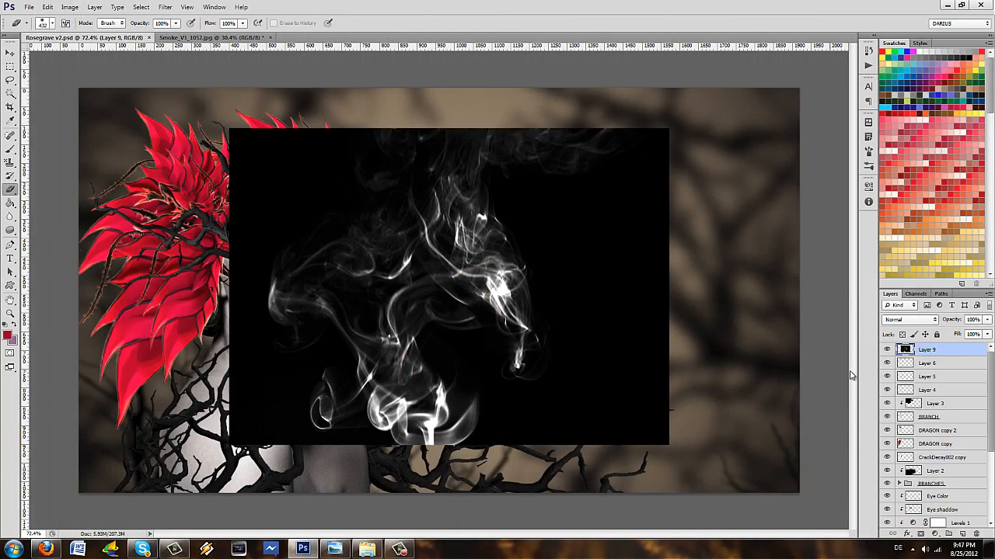
# - Blend the smoke on Layer 9 in Screen mode over the larger red headdress plume and erase its excess lower part
pyautogui.click(899, 322)
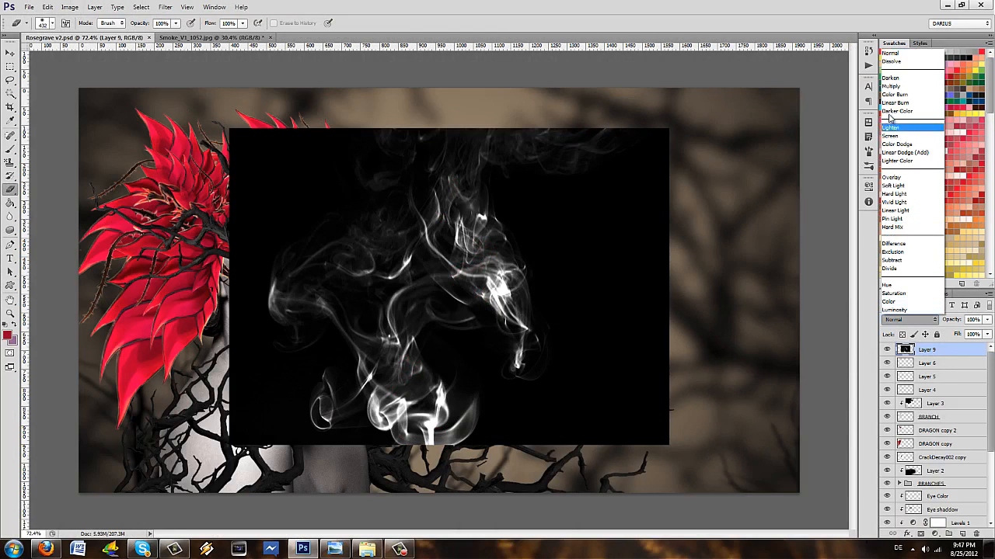
pyautogui.click(890, 135)
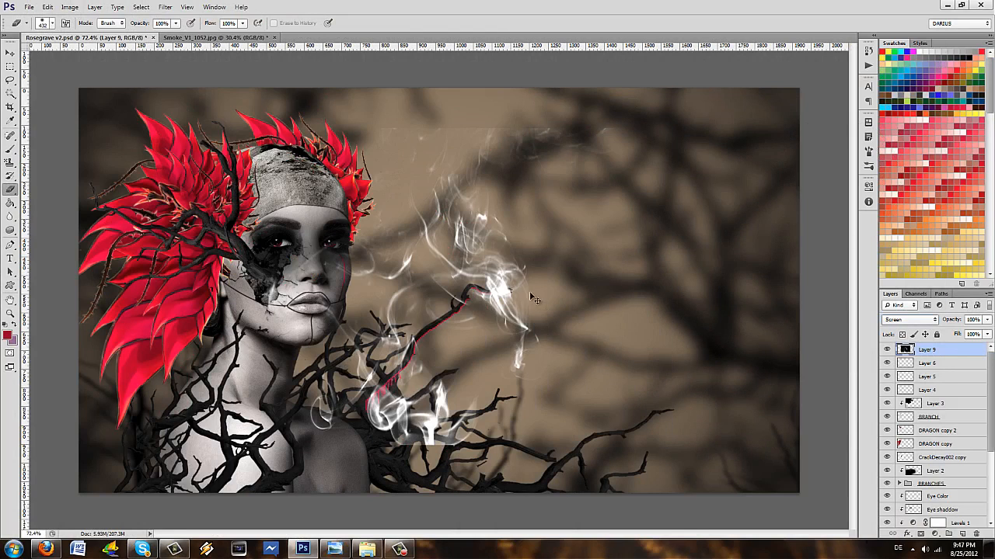
pyautogui.moveTo(535, 299)
pyautogui.mouseDown()
pyautogui.moveTo(222, 225)
pyautogui.moveTo(233, 212)
pyautogui.mouseUp()
pyautogui.moveTo(118, 383)
pyautogui.mouseDown()
pyautogui.moveTo(144, 362)
pyautogui.moveTo(167, 366)
pyautogui.moveTo(117, 354)
pyautogui.moveTo(101, 362)
pyautogui.moveTo(109, 337)
pyautogui.moveTo(95, 319)
pyautogui.moveTo(54, 303)
pyautogui.mouseUp()
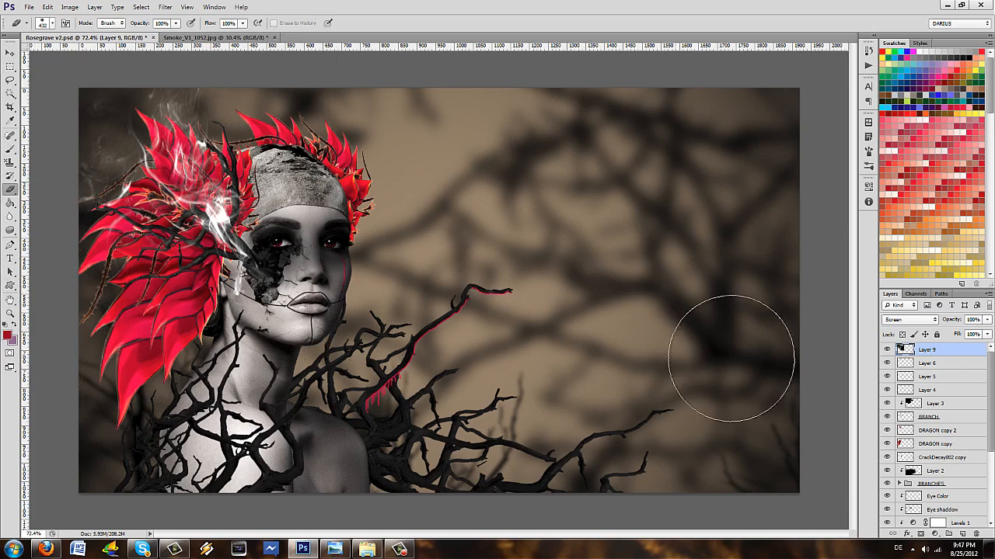
# - Place a horizontally flipped copy of the smoke layer beneath MODEL, behind the smaller headdress plume, and erase its stray wisps
pyautogui.moveTo(933, 359); pyautogui.dragTo(940, 513)
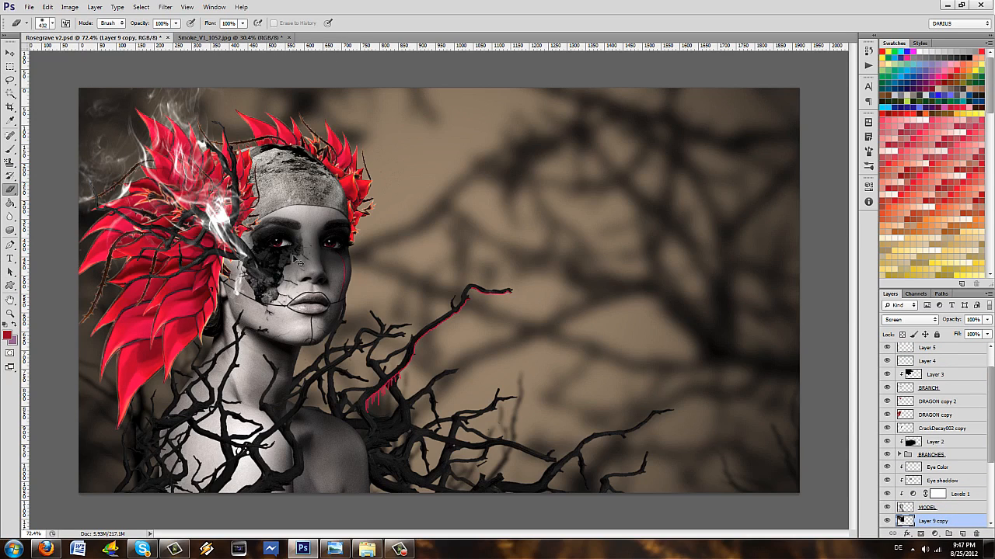
pyautogui.moveTo(255, 233); pyautogui.dragTo(362, 209)
pyautogui.hotkey('ctrl', 't')
pyautogui.rightClick(347, 191)
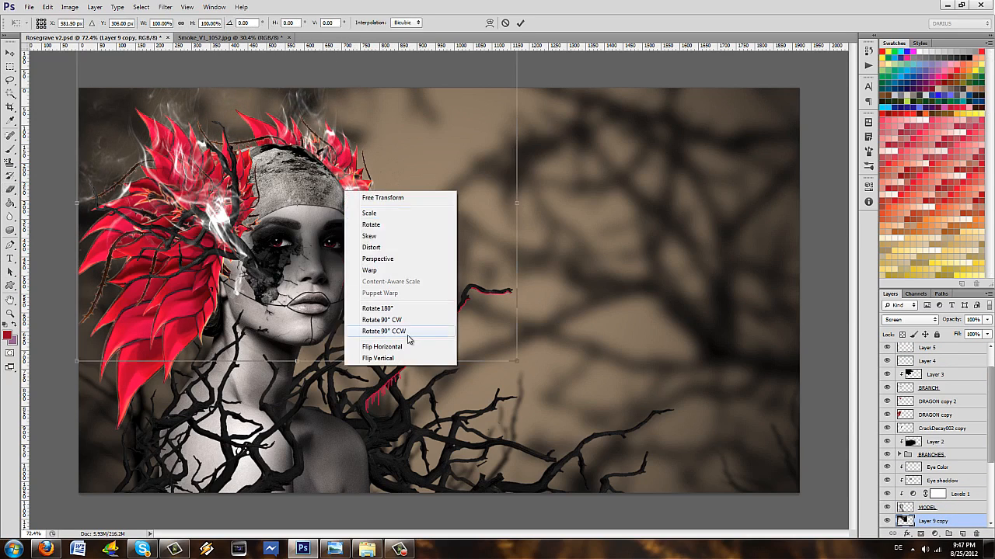
pyautogui.click(407, 348)
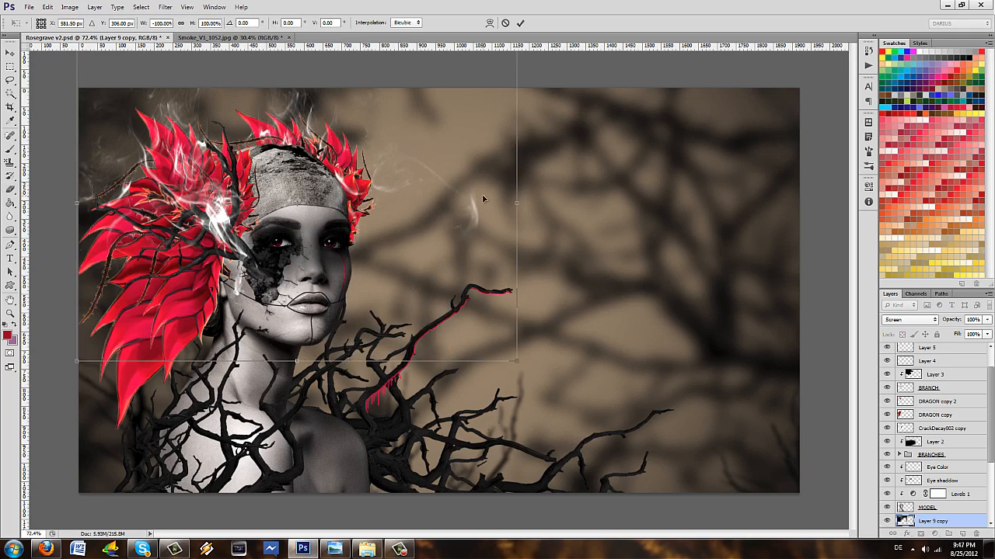
pyautogui.press('Return')
pyautogui.moveTo(465, 226)
pyautogui.mouseDown()
pyautogui.moveTo(489, 181)
pyautogui.moveTo(451, 203)
pyautogui.mouseUp()
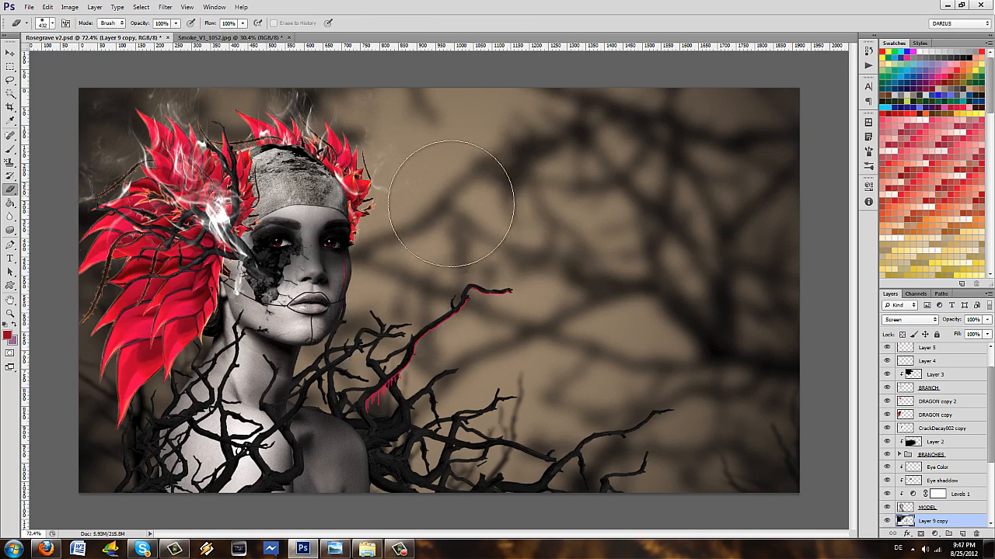
pyautogui.moveTo(409, 171)
pyautogui.mouseDown()
pyautogui.moveTo(438, 192)
pyautogui.moveTo(432, 183)
pyautogui.mouseUp()
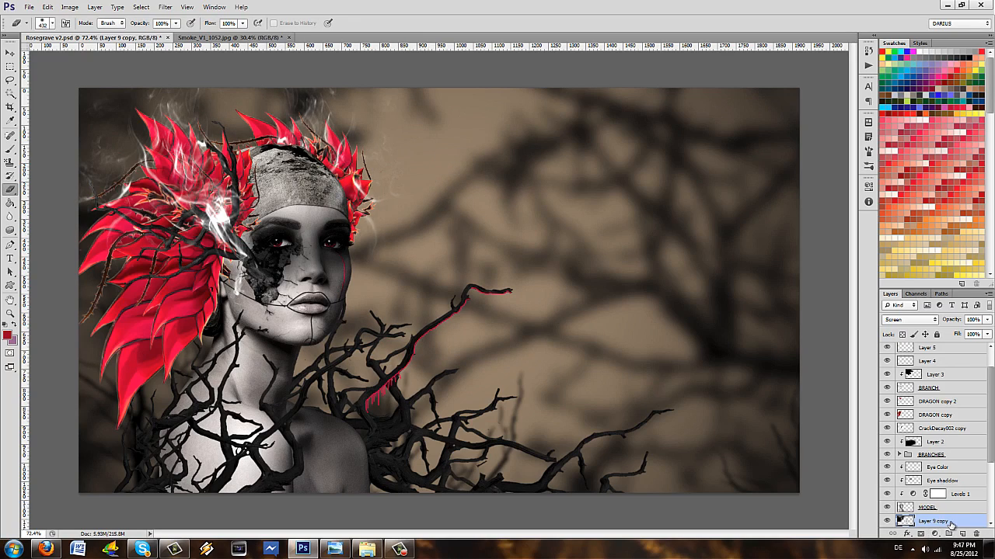
# - Add a new layer directly above Layer 9 copy and clip it to that smoke copy
pyautogui.scroll(-2, 938, 474)
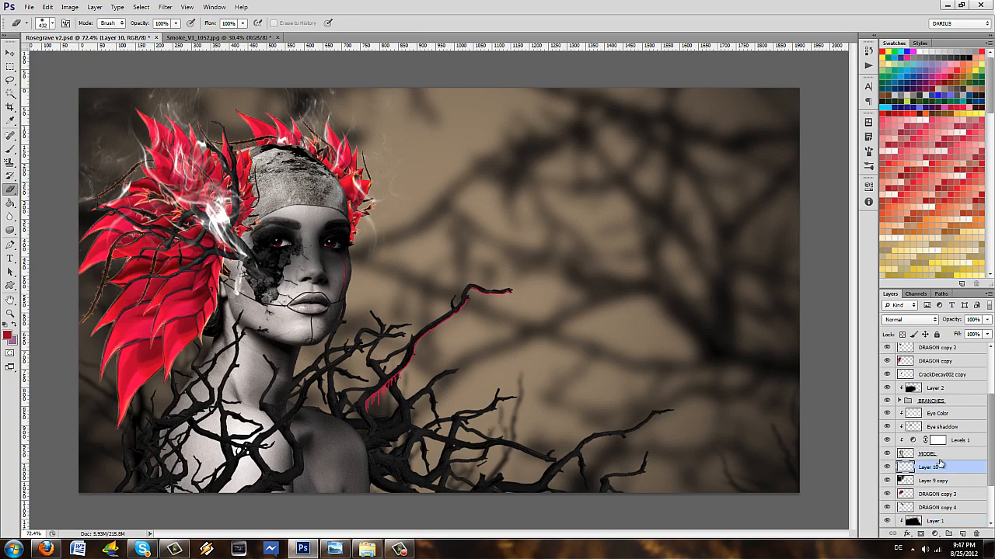
pyautogui.rightClick(971, 467)
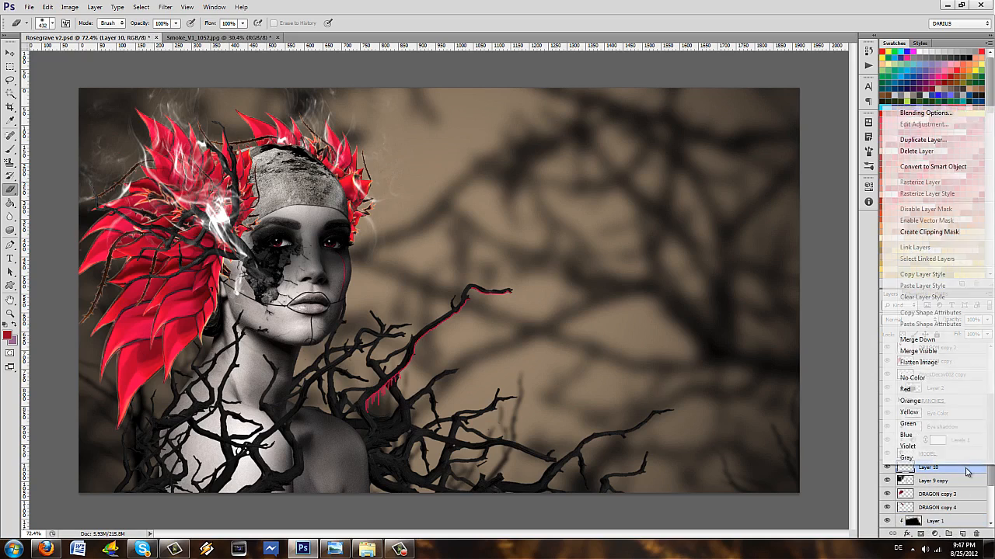
pyautogui.click(936, 231)
# - Add a new layer above Layer 9 and turn it into a clipping mask on that smoke layer
pyautogui.scroll(-2, 924, 375)
pyautogui.click(924, 348)
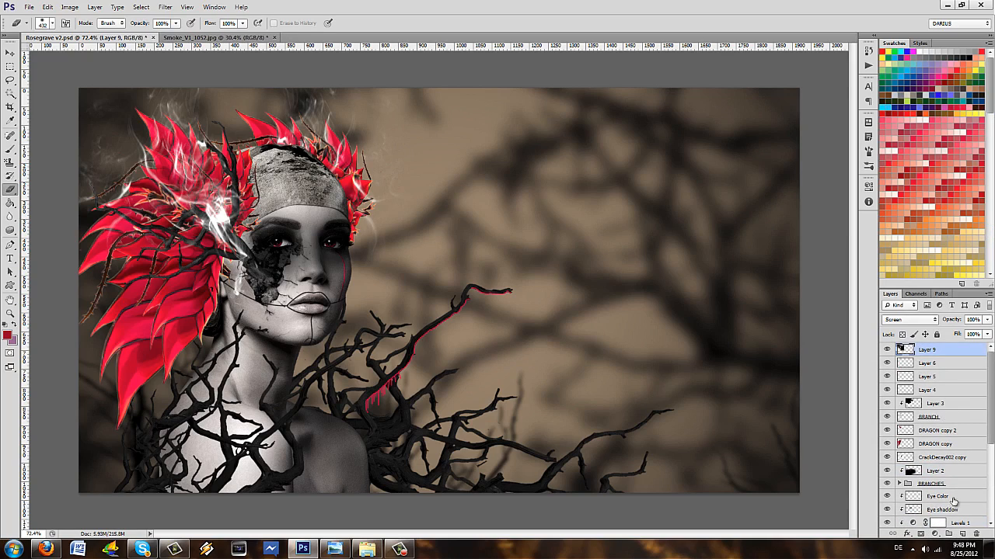
pyautogui.click(962, 535)
pyautogui.rightClick(941, 351)
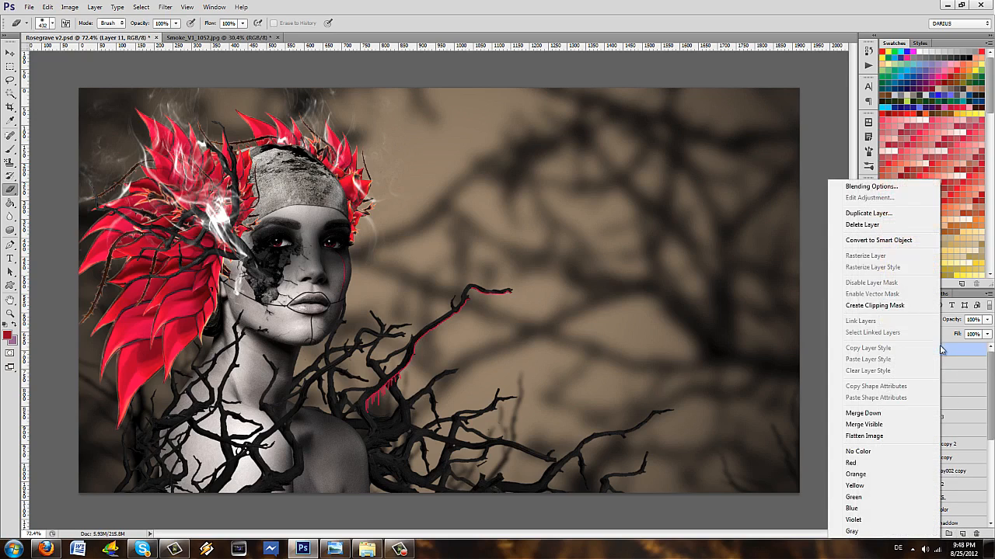
pyautogui.click(904, 308)
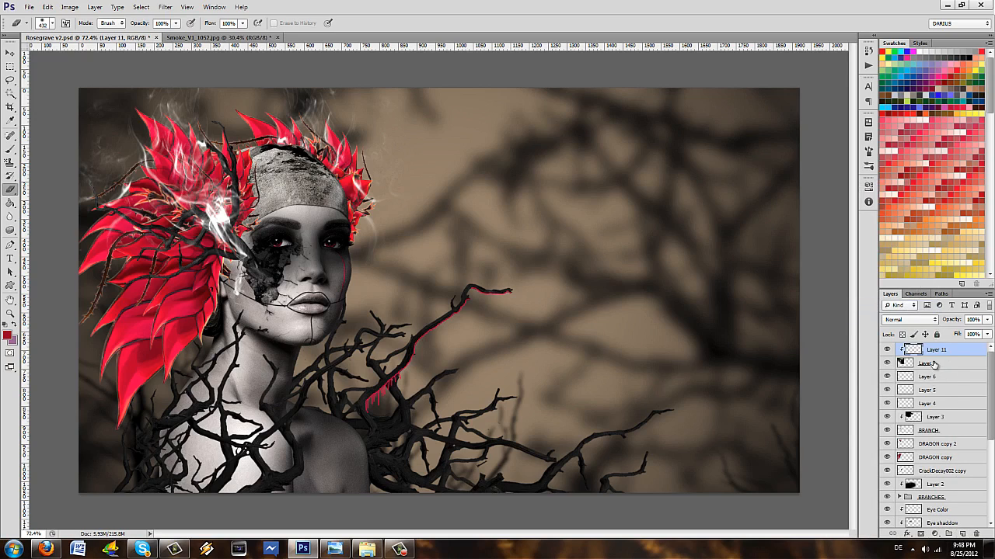
# - Rename Layer 9 as SMOKE
pyautogui.doubleClick(929, 363)
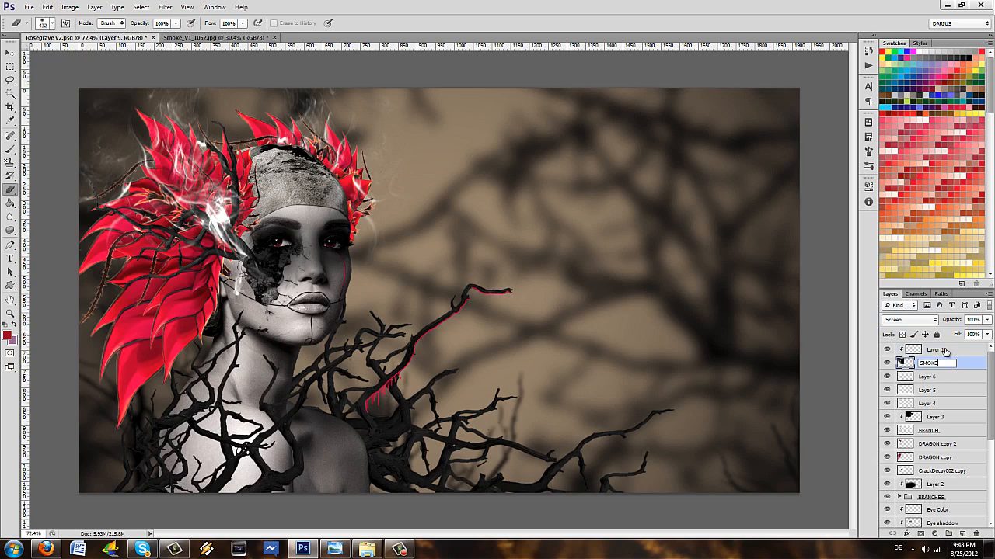
pyautogui.click(966, 355)
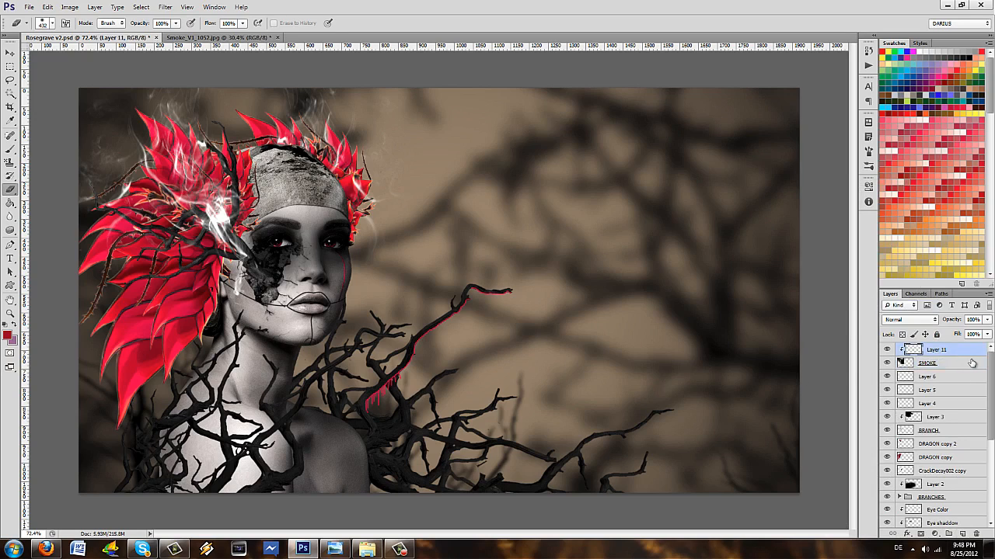
pyautogui.click(971, 364)
# - Rename Layer 9 copy, beneath the MODEL layer, as Smoke
pyautogui.scroll(-5, 955, 389)
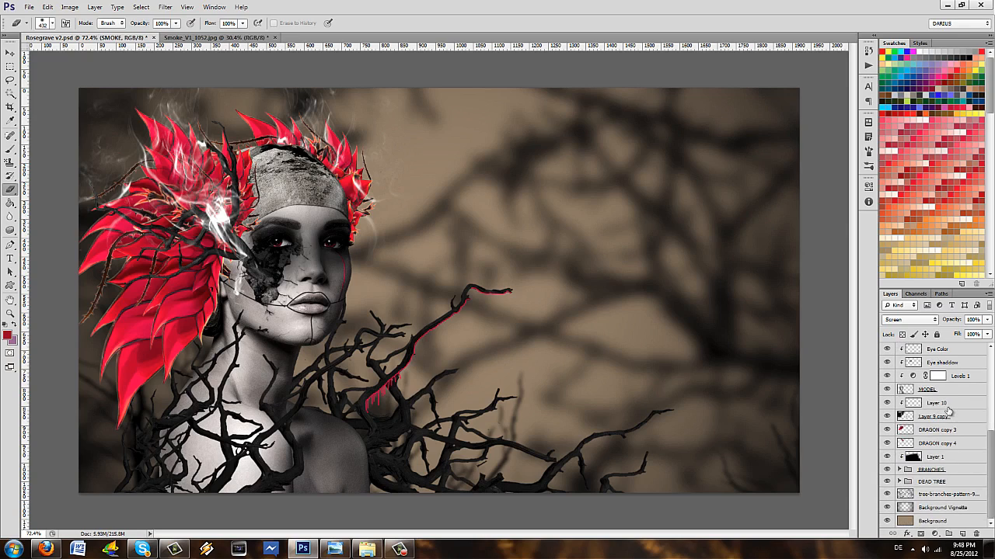
pyautogui.click(942, 404)
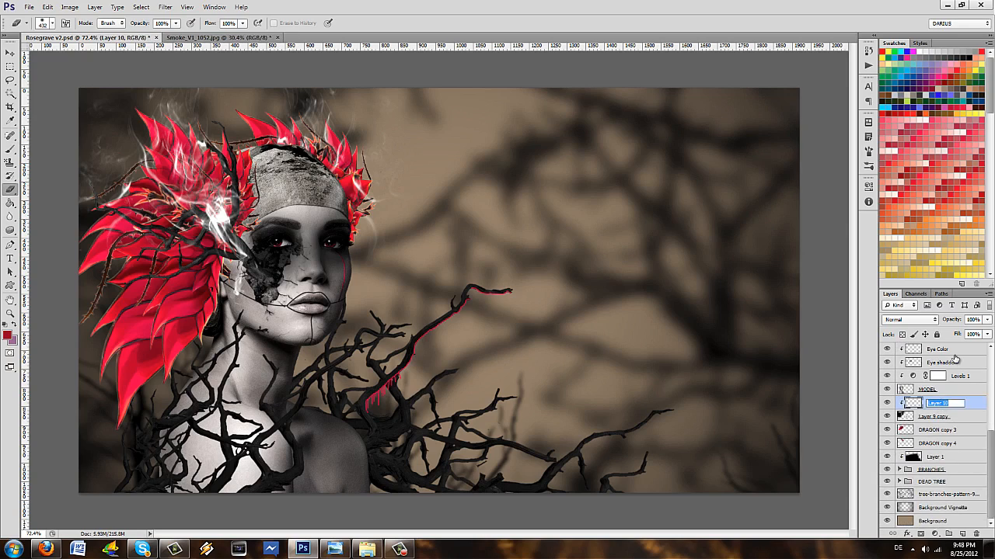
pyautogui.press('Return')
pyautogui.doubleClick(937, 418)
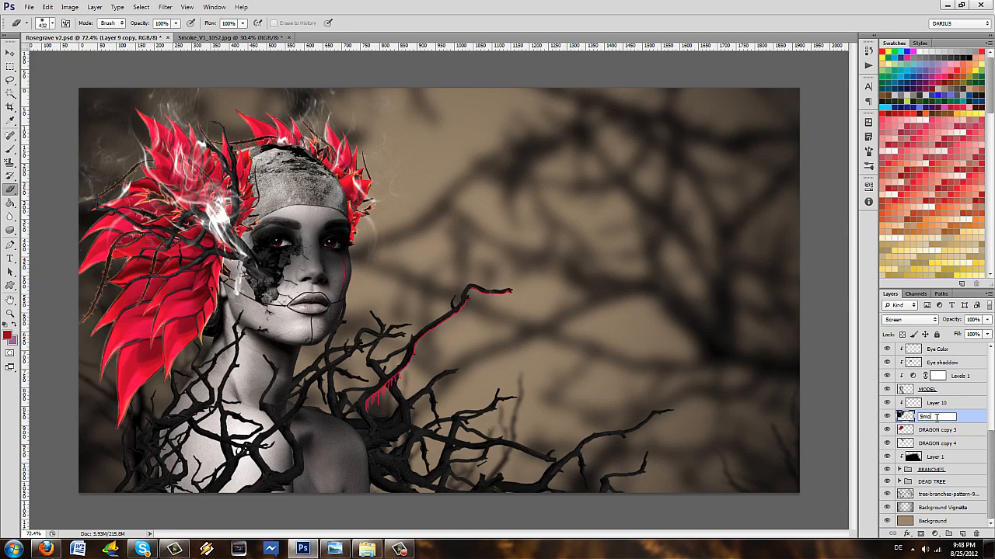
pyautogui.write('Smoke')
# - Fill Layer 10, clipped to the lower Smoke layer, with bright red using the Paint Bucket tool
pyautogui.click(940, 404)
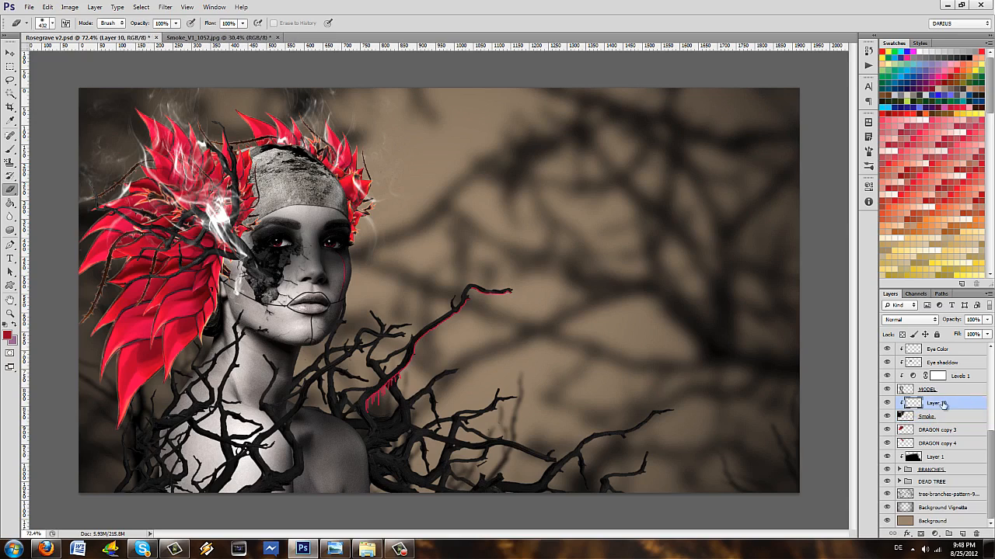
pyautogui.click(10, 203)
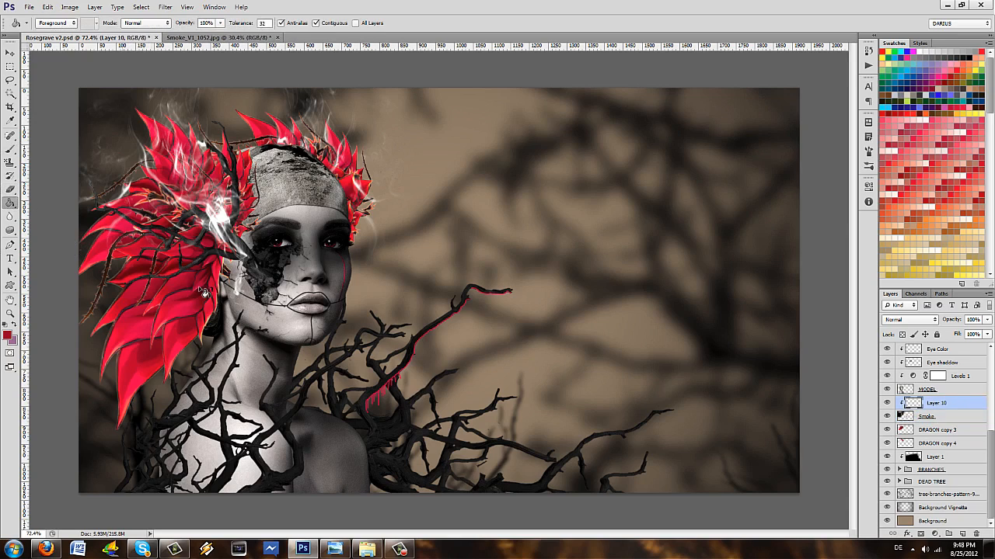
pyautogui.rightClick(13, 200)
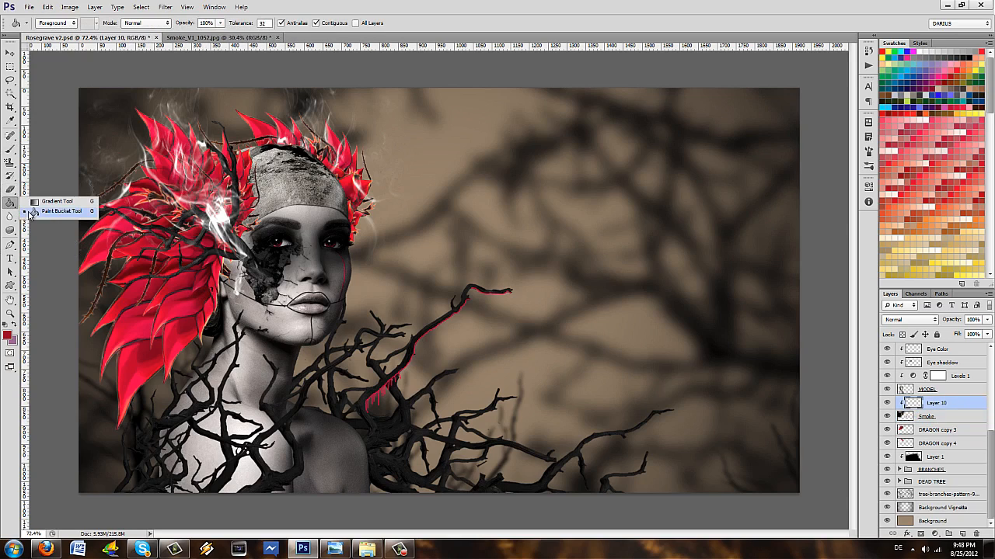
pyautogui.click(61, 211)
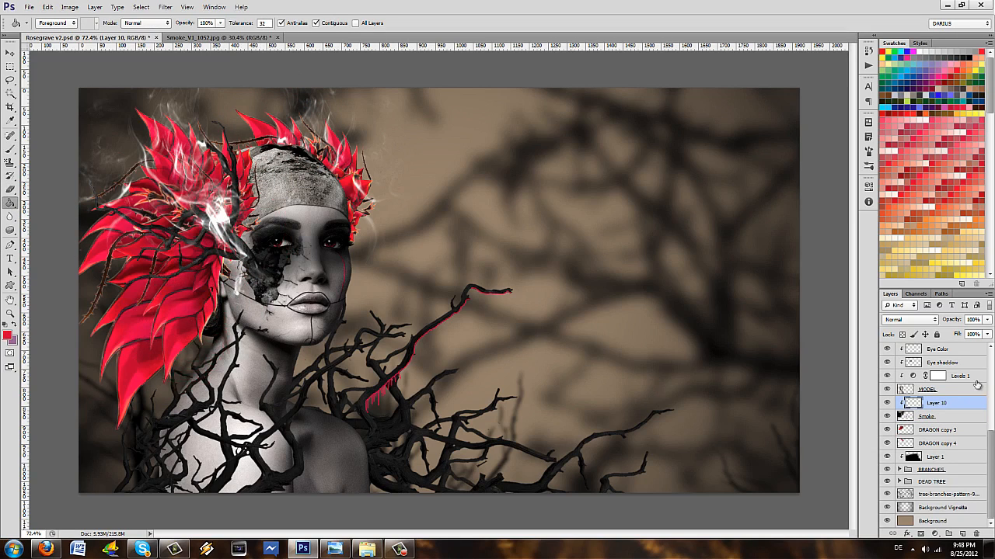
pyautogui.click(287, 227)
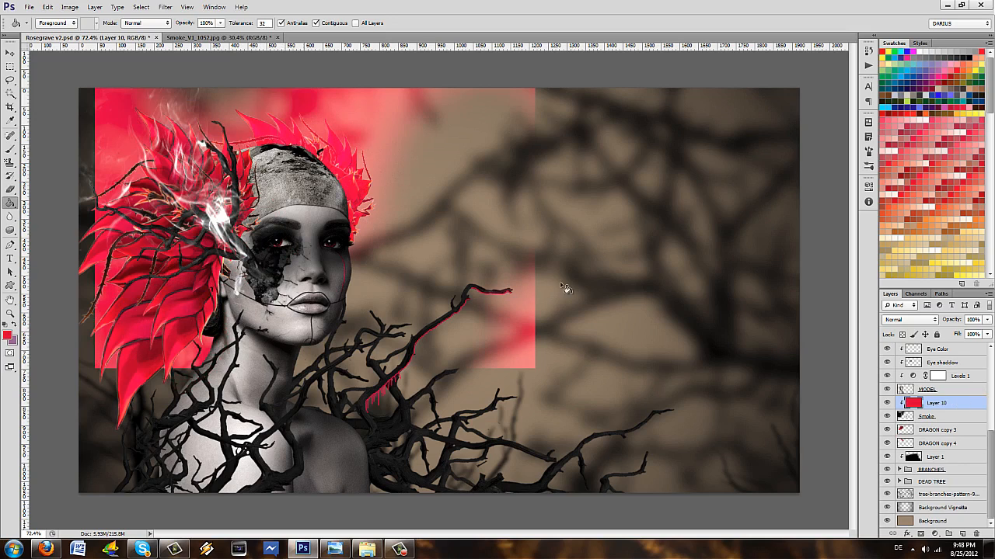
# - Add a new layer clipped to the SMOKE layer and fill it with bright red using the Paint Bucket tool
pyautogui.scroll(5, 937, 375)
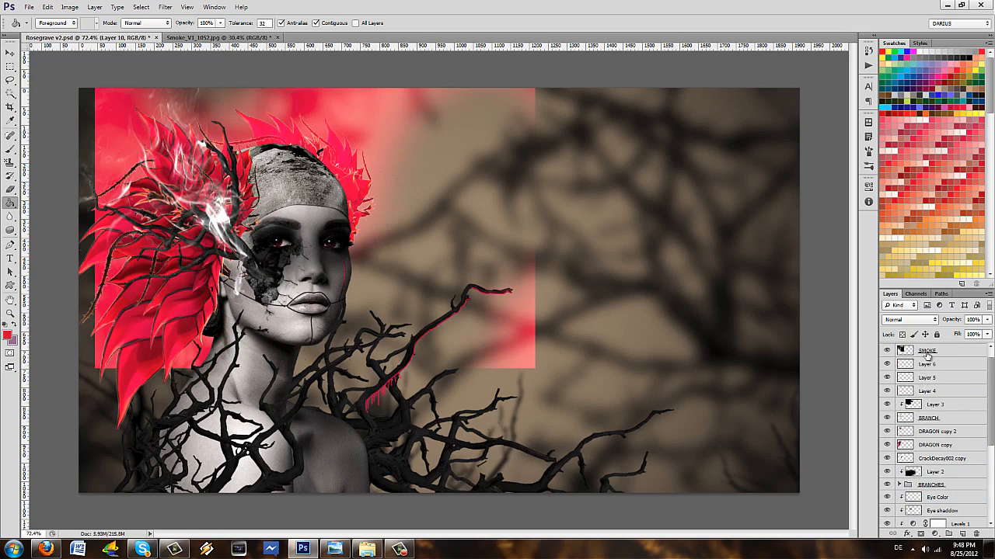
pyautogui.click(936, 352)
pyautogui.hotkey('ctrl', 'alt', 'shift', 'n')
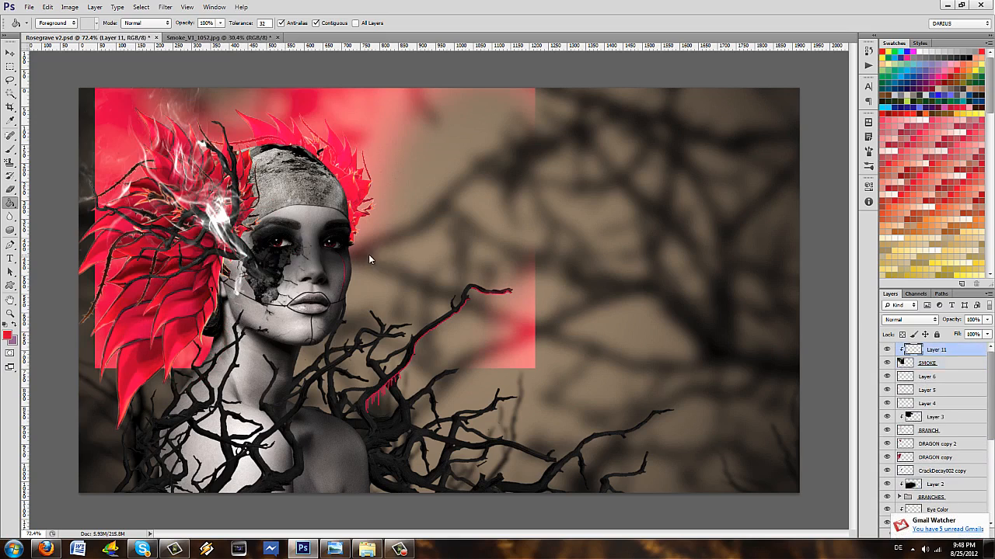
pyautogui.click(368, 256)
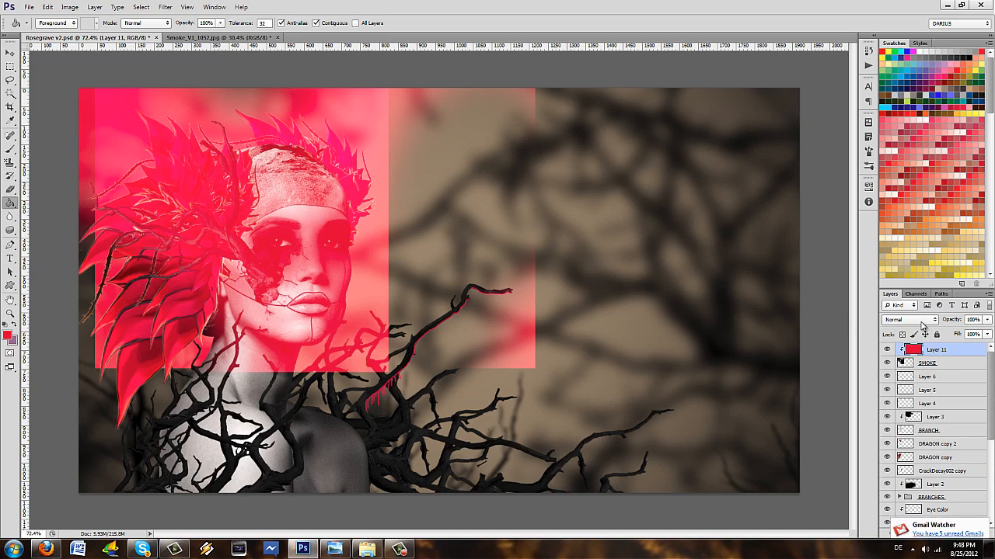
# - Set Layer 11, clipped to the SMOKE layer, to Overlay blending and close the stray Breakdance_Render.png document
pyautogui.click(915, 319)
pyautogui.click(894, 177)
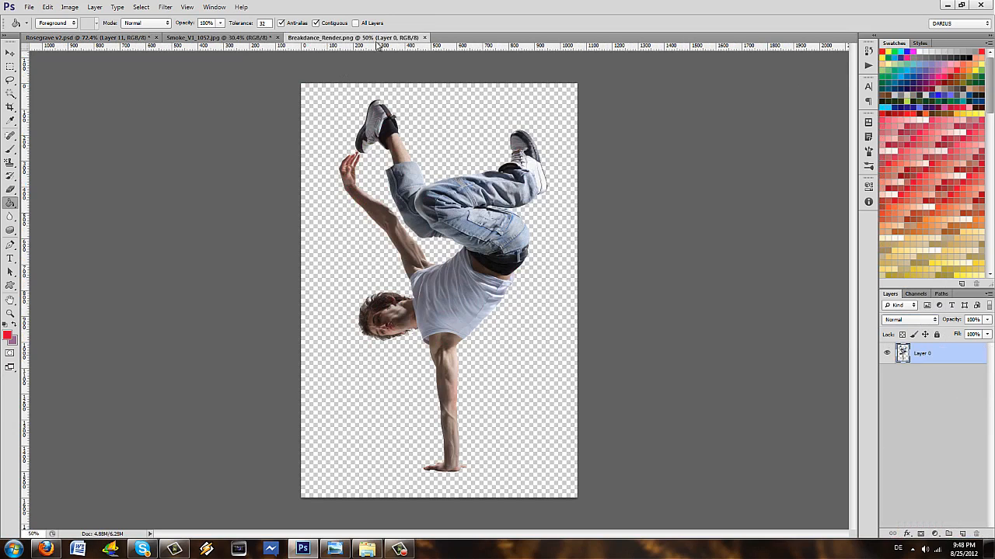
pyautogui.click(424, 38)
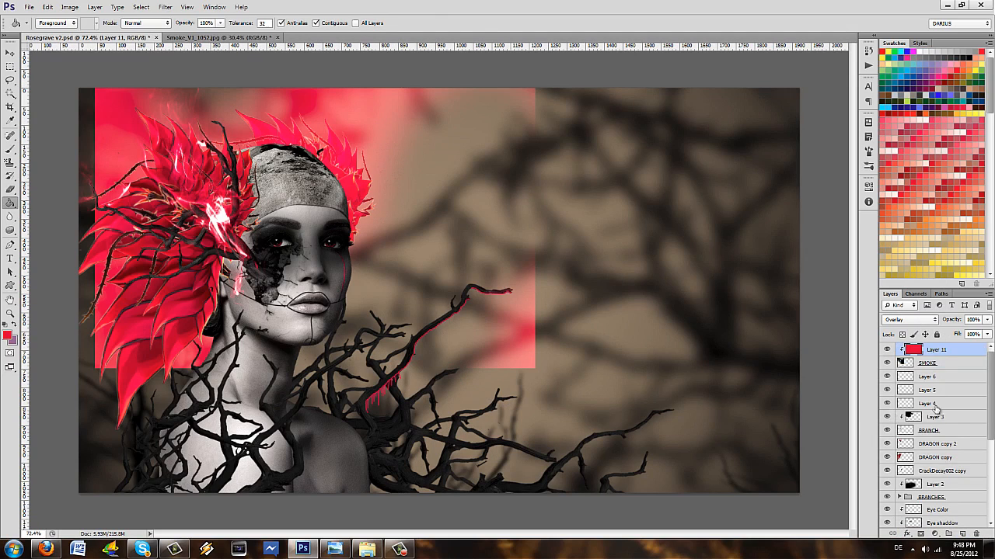
# - Set Layer 10, the red layer clipped to the lower Smoke layer, to Overlay blending
pyautogui.scroll(-4, 935, 410)
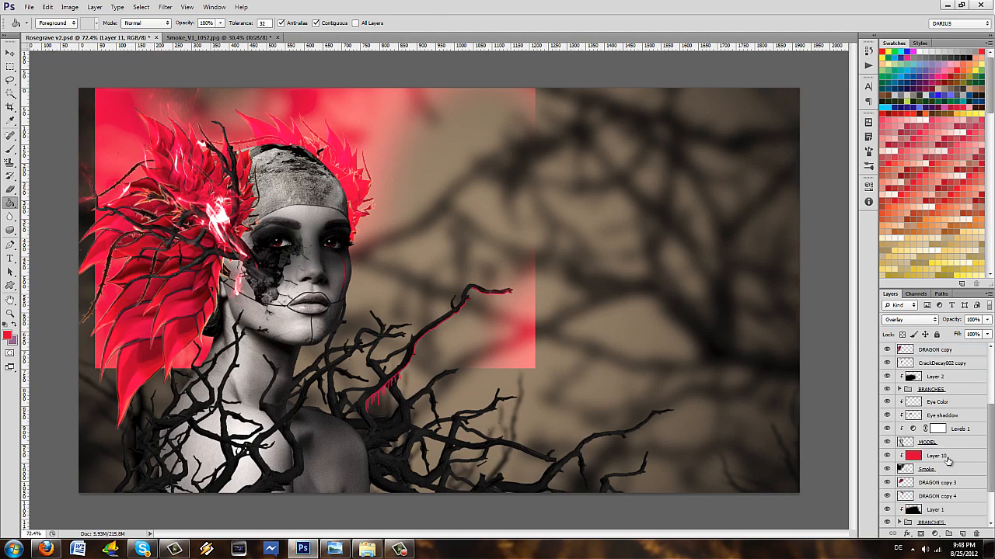
pyautogui.click(947, 457)
pyautogui.click(911, 320)
pyautogui.click(894, 180)
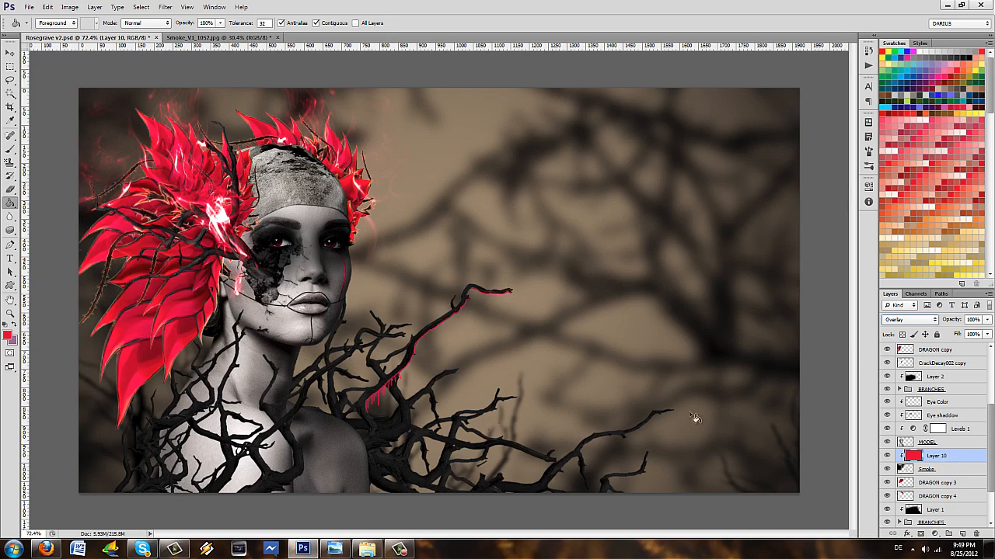
# - Soften the excess smoke around the headdress on both the Smoke and SMOKE layers with a soft 432 px eraser
pyautogui.click(959, 471)
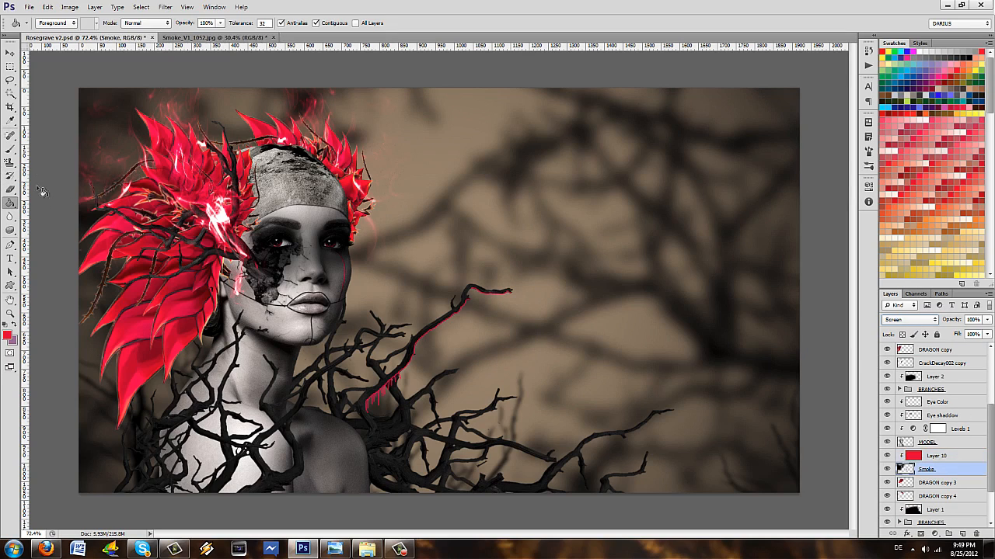
pyautogui.click(10, 189)
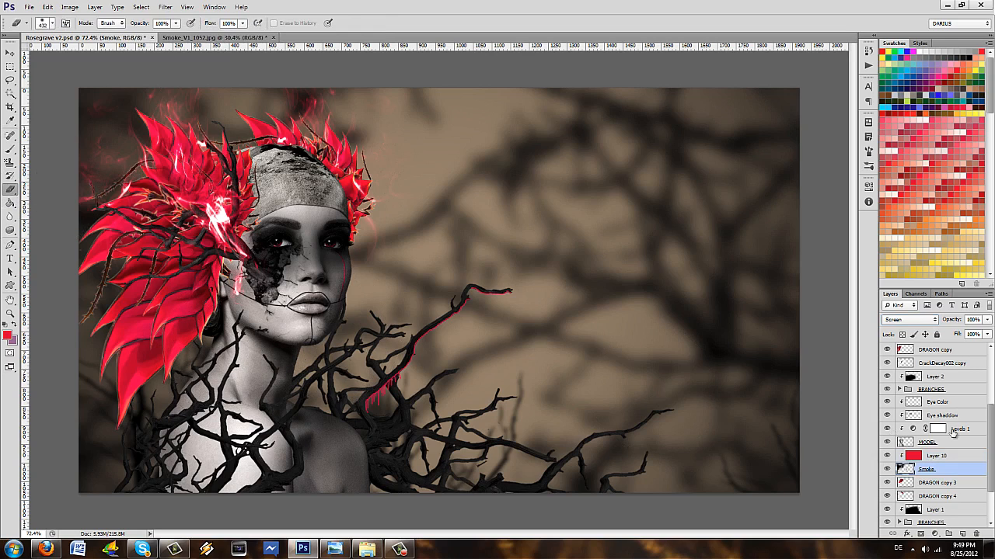
pyautogui.scroll(3, 943, 378)
pyautogui.click(931, 368)
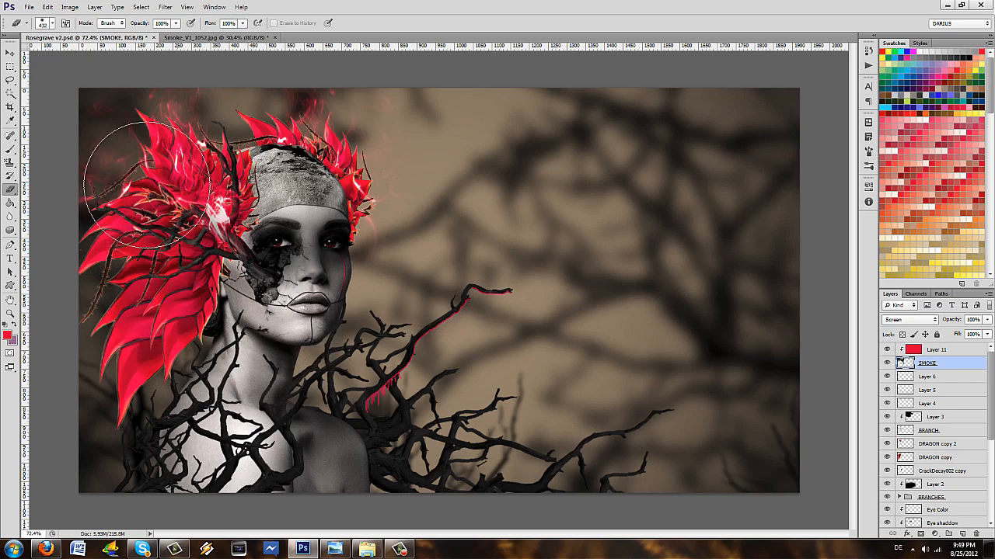
pyautogui.scroll(-3, 945, 391)
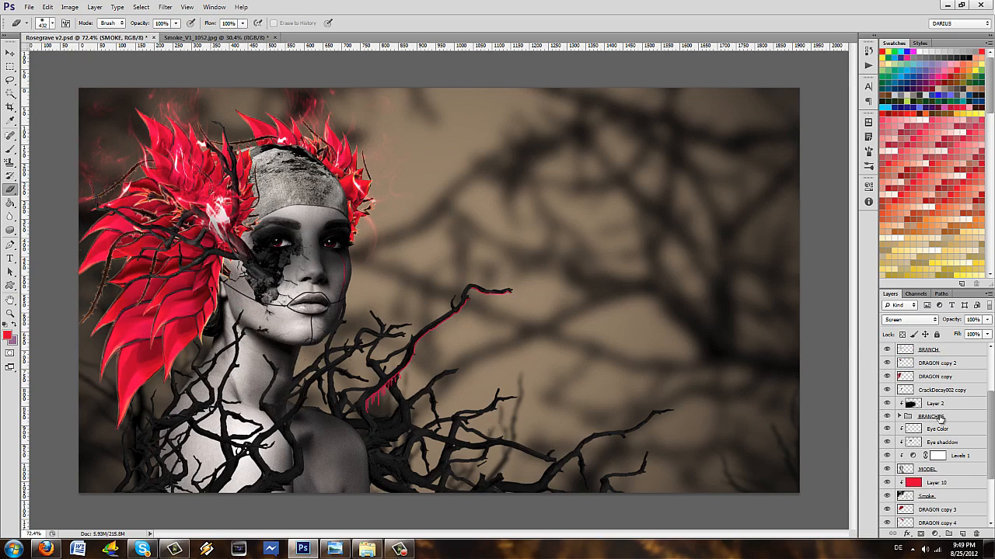
pyautogui.click(948, 499)
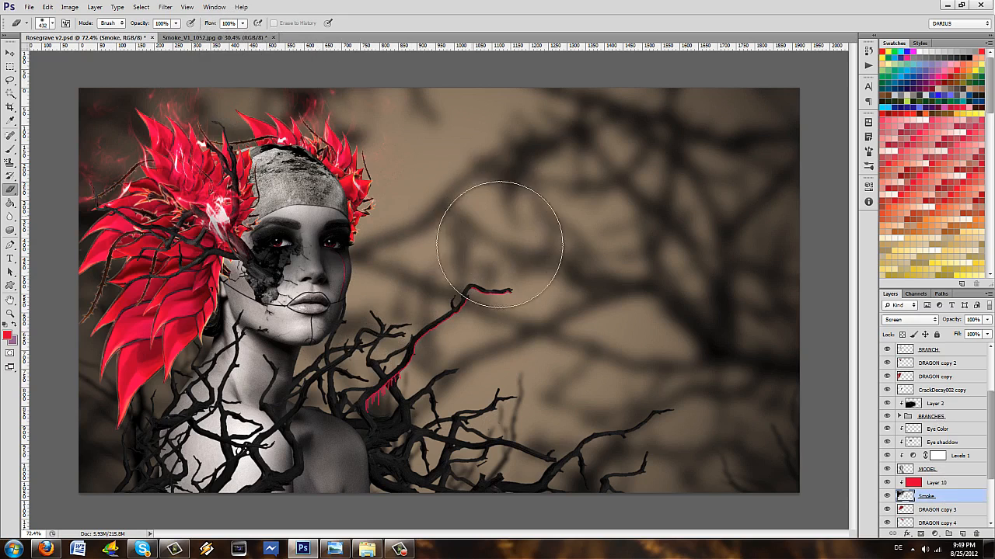
# - Duplicate the SMOKE layer together with its clipped red layer beneath the originals and move the copies down onto the neck
pyautogui.scroll(-4, 436, 280)
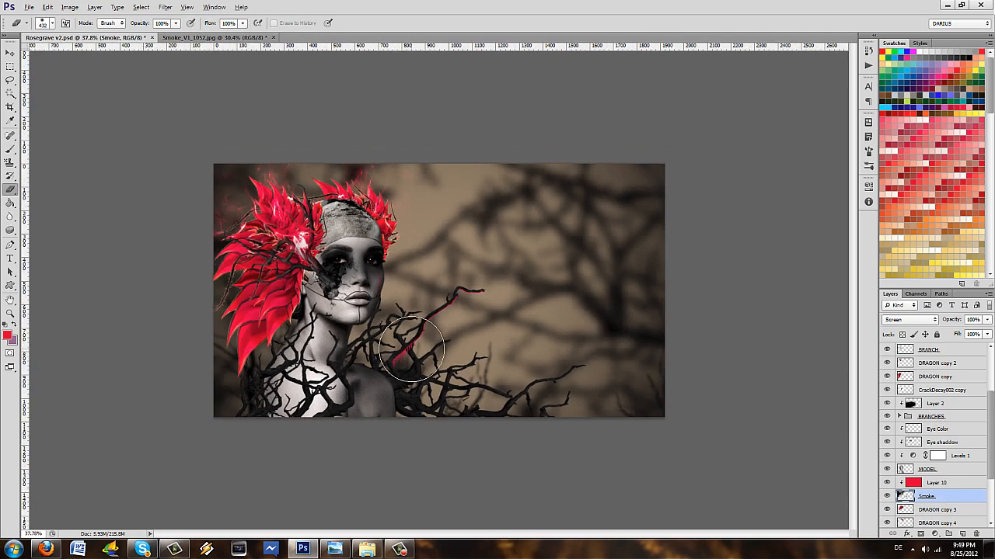
pyautogui.scroll(1, 426, 272)
pyautogui.scroll(3, 952, 404)
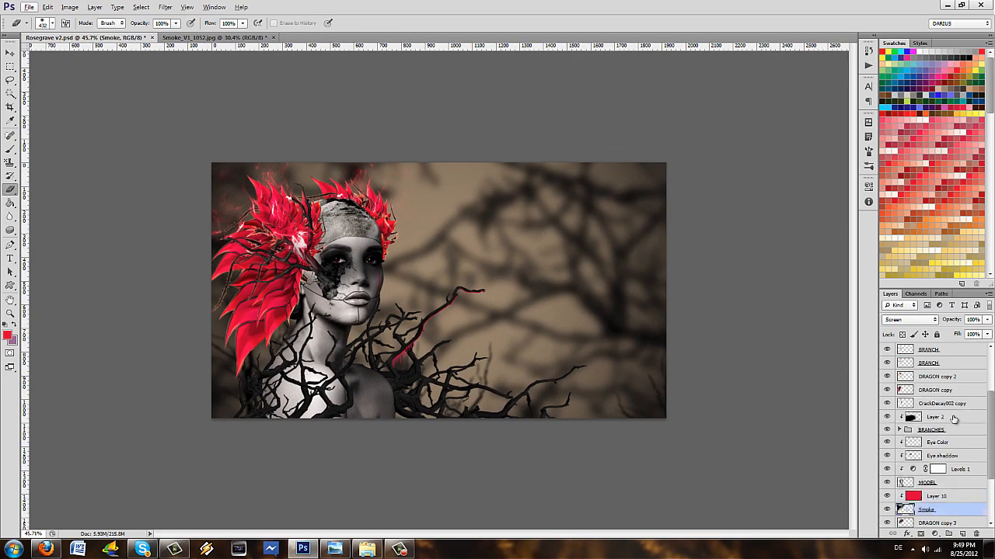
pyautogui.click(954, 362)
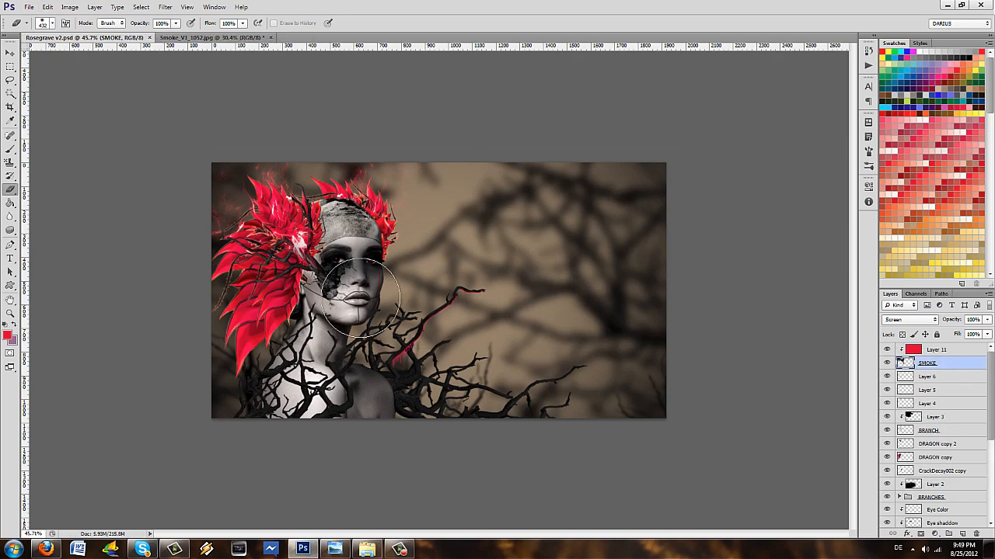
pyautogui.scroll(2, 435, 287)
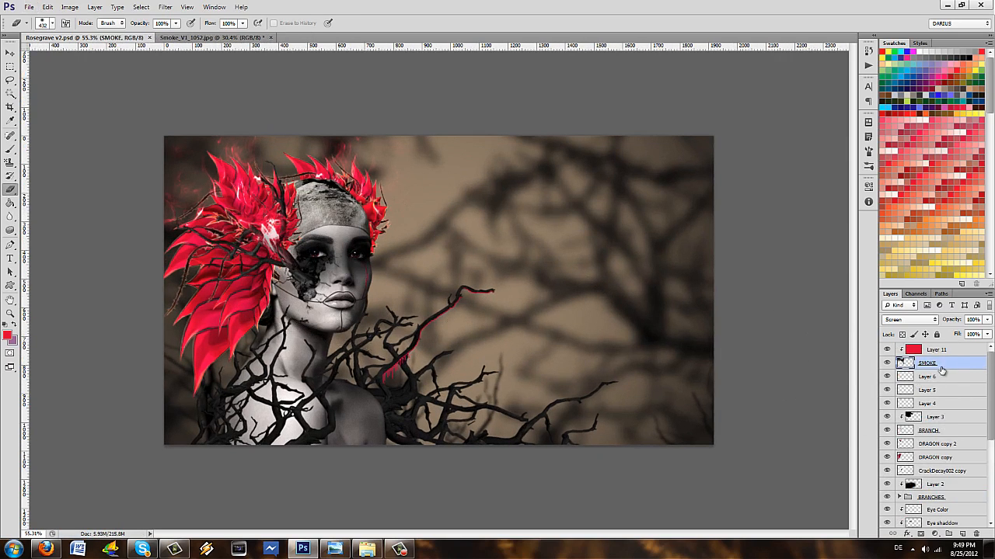
pyautogui.moveTo(942, 369); pyautogui.dragTo(949, 377)
pyautogui.hotkey('ctrl', 'z')
pyautogui.keyDown('shift'); pyautogui.click(949, 350); pyautogui.keyUp('shift')
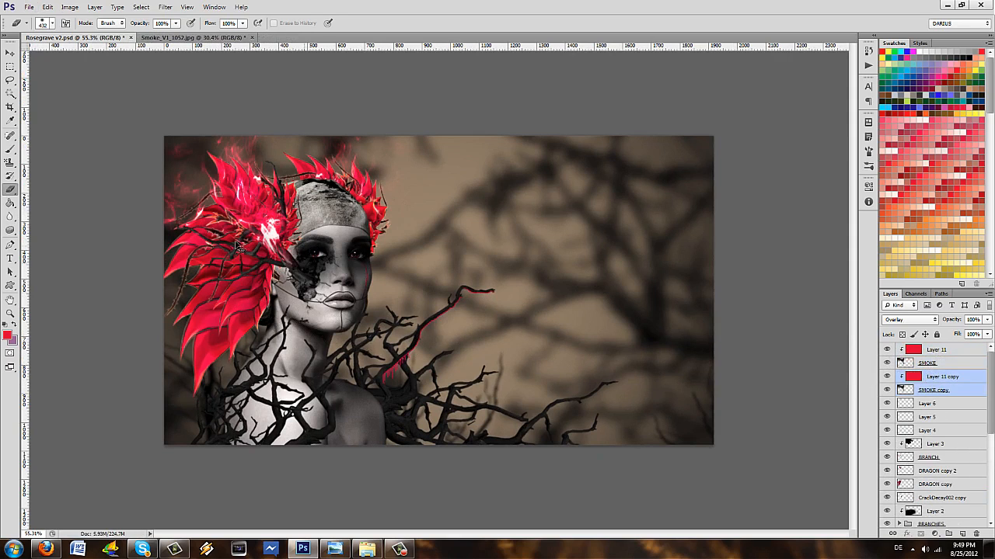
pyautogui.moveTo(246, 227)
pyautogui.mouseDown()
pyautogui.moveTo(224, 339)
pyautogui.moveTo(278, 343)
pyautogui.mouseUp()
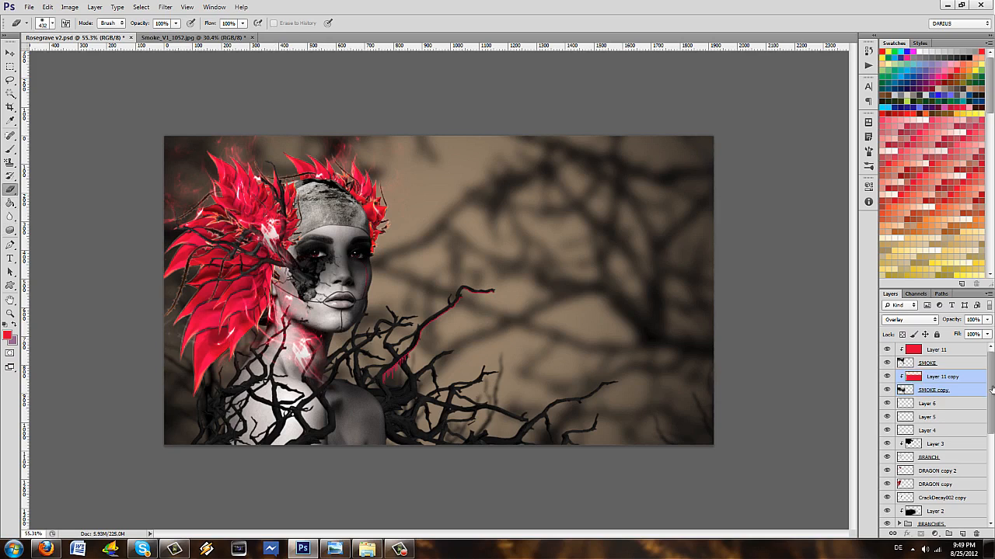
# - Merge the two copied smoke layers into one layer and set its blend mode to Screen
pyautogui.rightClick(990, 390)
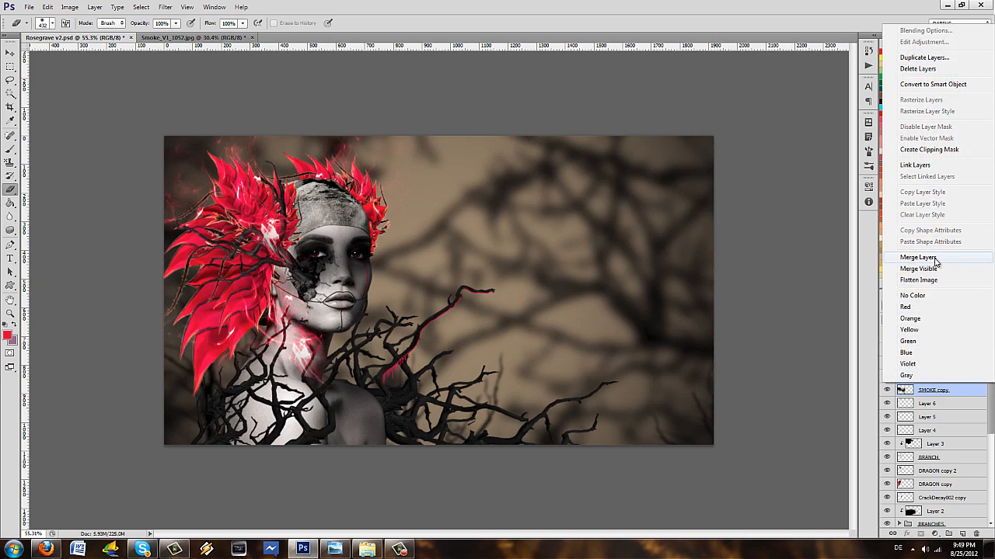
pyautogui.click(918, 257)
pyautogui.click(926, 320)
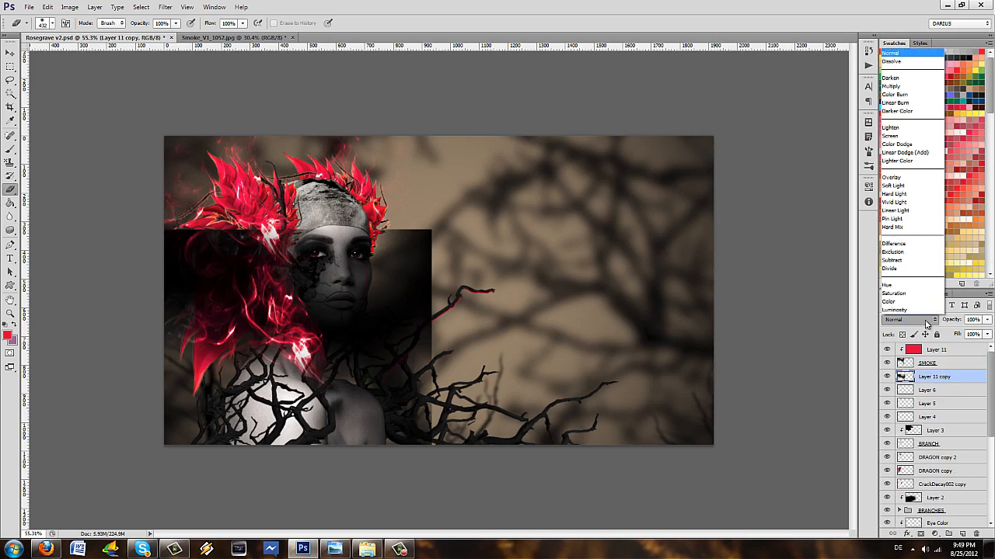
pyautogui.click(894, 135)
# - Erase the merged smoke copy over the neck and shoulder and compare the picture with the reference artwork
pyautogui.moveTo(383, 413)
pyautogui.mouseDown()
pyautogui.moveTo(388, 350)
pyautogui.moveTo(326, 388)
pyautogui.moveTo(311, 372)
pyautogui.moveTo(331, 366)
pyautogui.moveTo(318, 355)
pyautogui.moveTo(327, 311)
pyautogui.moveTo(334, 350)
pyautogui.moveTo(284, 389)
pyautogui.mouseUp()
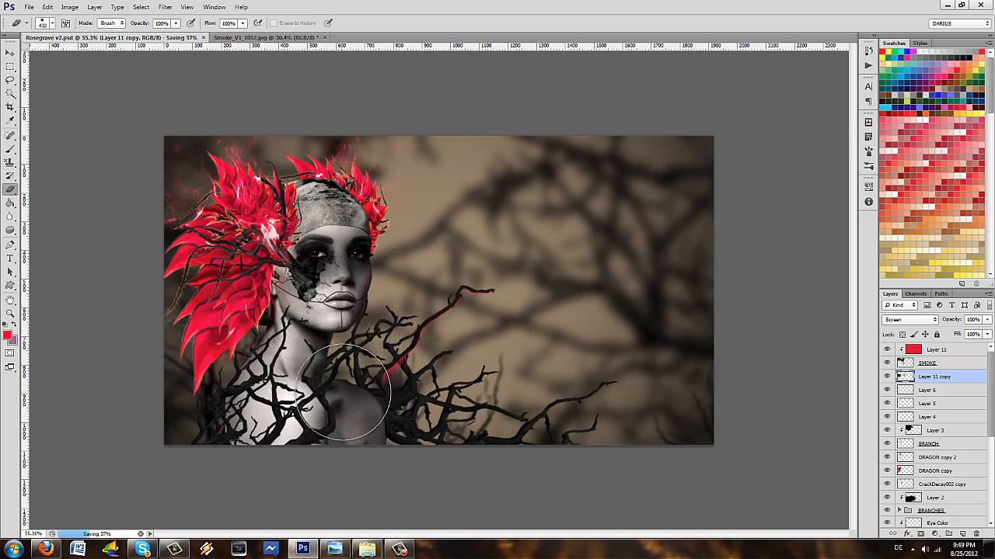
pyautogui.scroll(3, 348, 398)
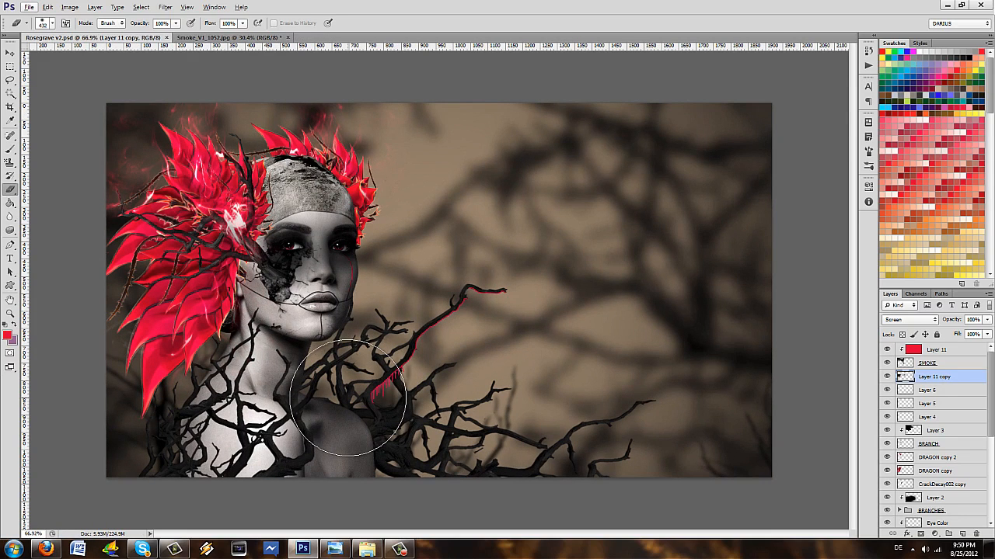
pyautogui.click(334, 549)
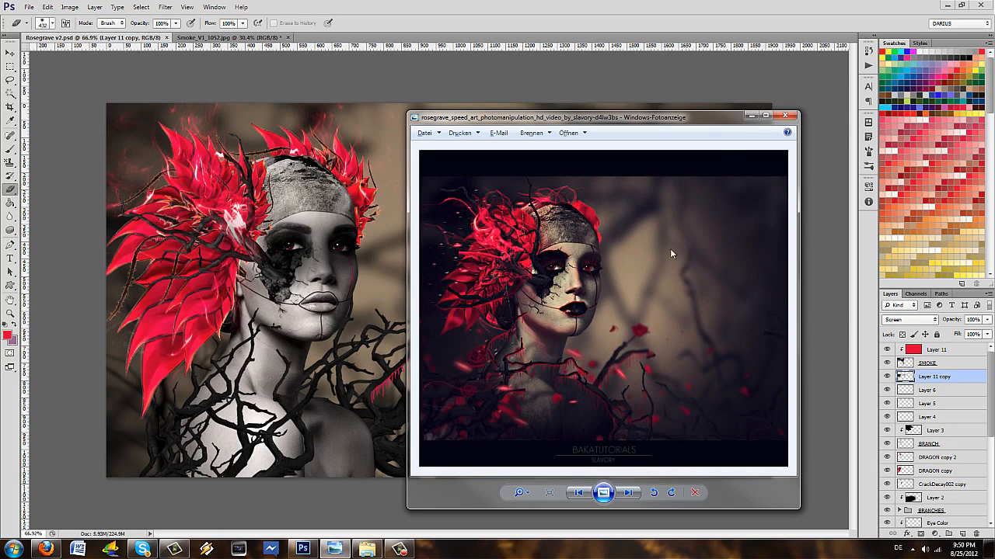
pyautogui.click(752, 116)
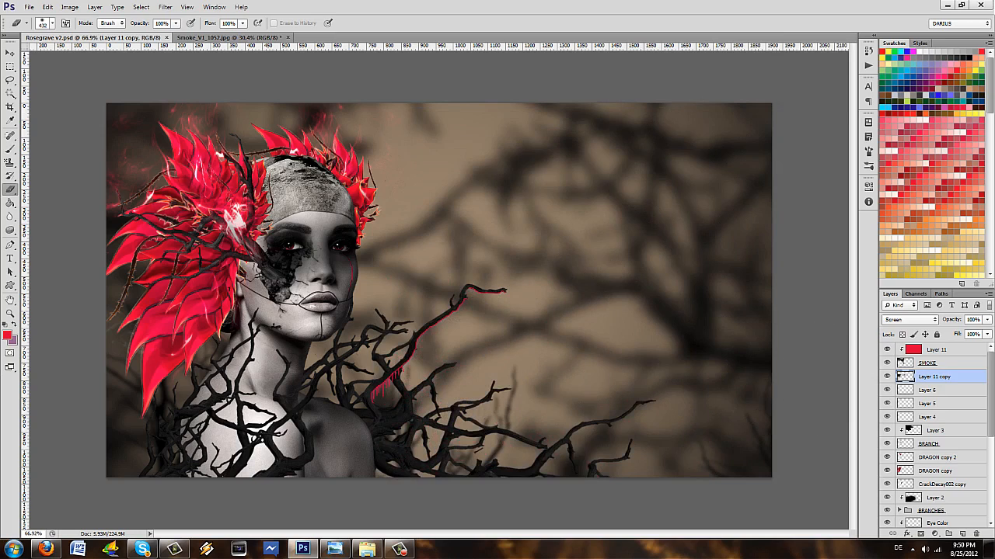
# - Place the Rose-Petals image and enlarge it so the petals spread over the shoulders and branches
pyautogui.moveTo(2, 466); pyautogui.dragTo(393, 379)
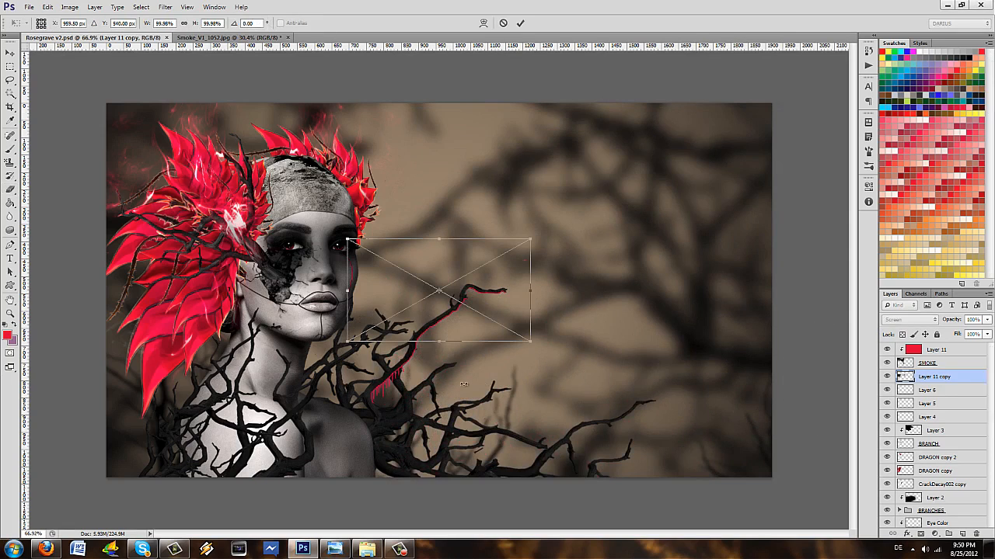
pyautogui.moveTo(532, 341); pyautogui.dragTo(715, 446)
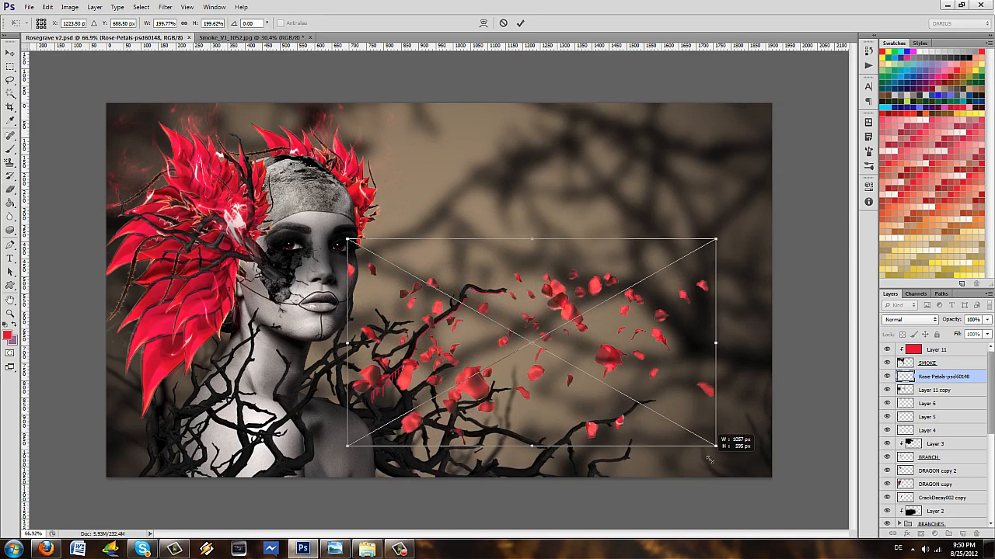
pyautogui.moveTo(623, 350); pyautogui.dragTo(433, 360)
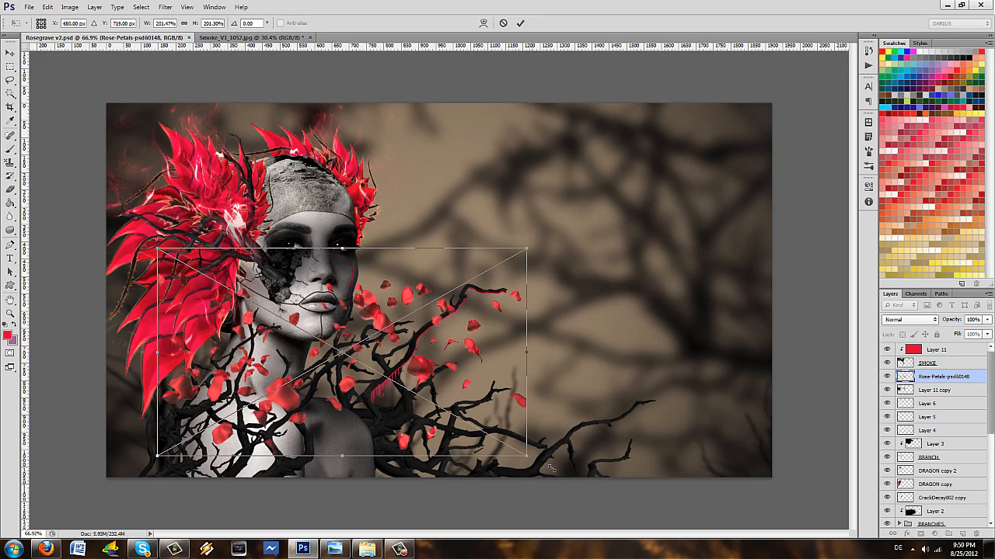
pyautogui.moveTo(527, 456); pyautogui.dragTo(595, 477)
pyautogui.press('Return')
# - Set the eraser to a 54 px tip and rasterize the rose petals smart object for erasing
pyautogui.press('e')
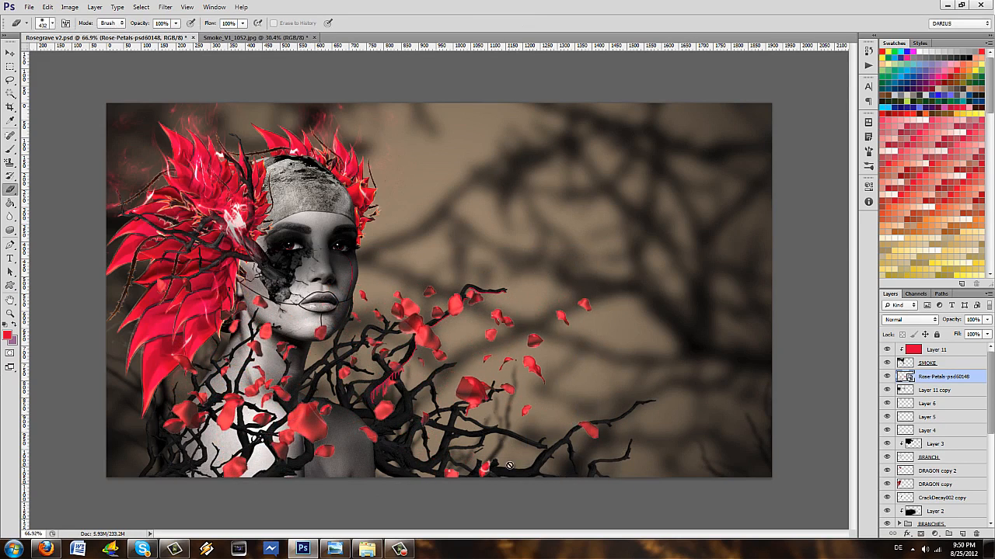
pyautogui.click(48, 27)
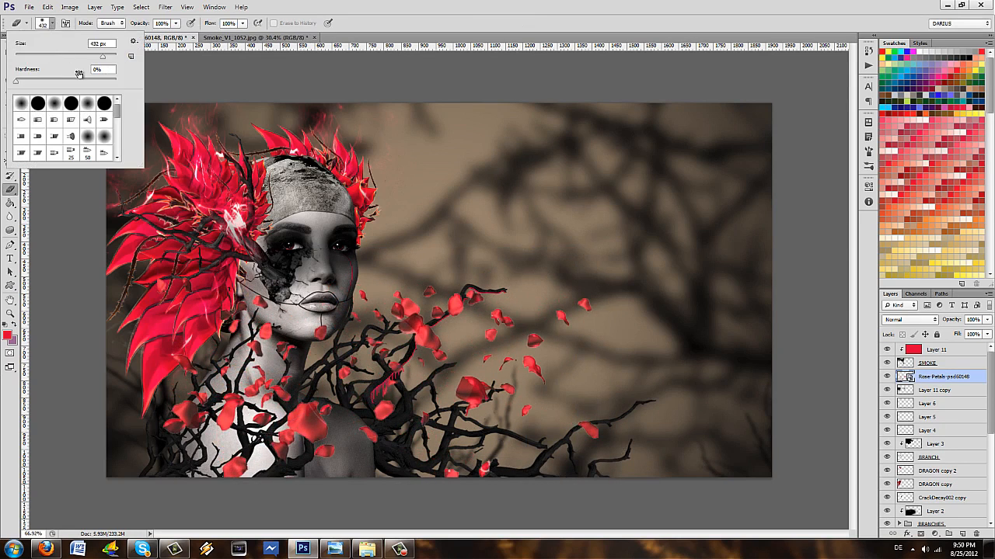
pyautogui.moveTo(57, 58); pyautogui.dragTo(41, 51)
pyautogui.click(397, 357)
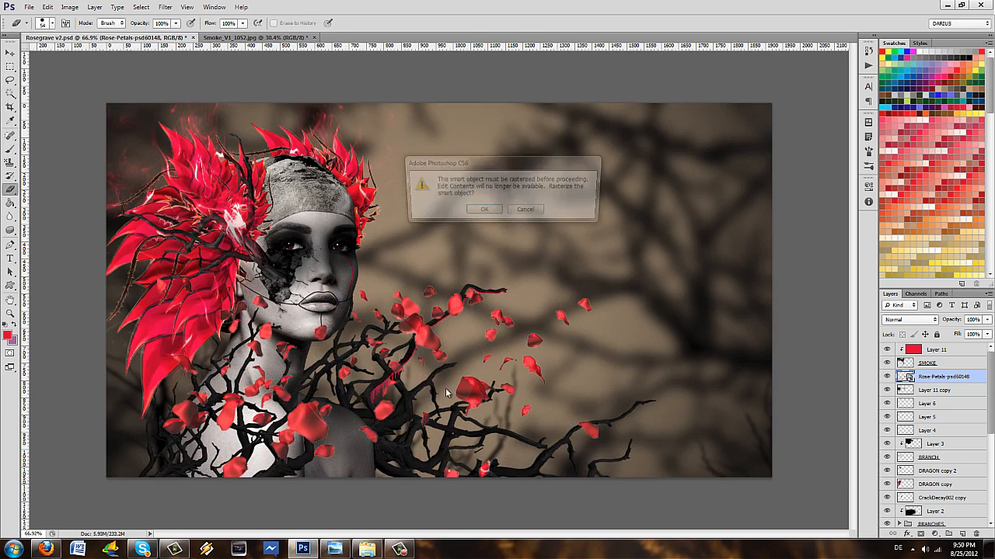
pyautogui.click(479, 216)
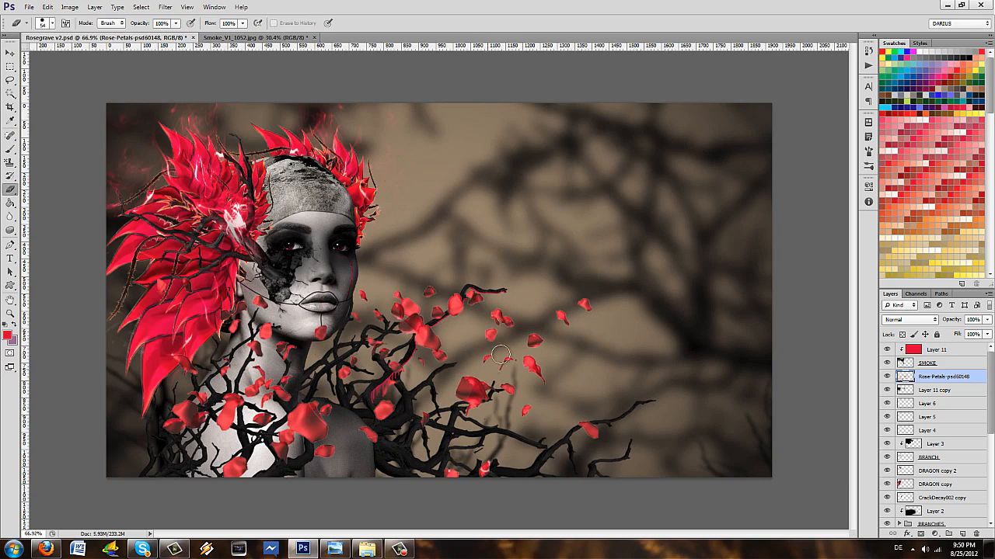
# - Erase many of the rose petals and move the remaining ones down across the shoulders and lower branches
pyautogui.moveTo(499, 356)
pyautogui.mouseDown()
pyautogui.moveTo(397, 311)
pyautogui.moveTo(299, 435)
pyautogui.moveTo(229, 433)
pyautogui.moveTo(182, 474)
pyautogui.moveTo(180, 420)
pyautogui.moveTo(231, 469)
pyautogui.mouseUp()
pyautogui.moveTo(461, 389)
pyautogui.mouseDown()
pyautogui.moveTo(478, 436)
pyautogui.moveTo(501, 344)
pyautogui.moveTo(439, 291)
pyautogui.moveTo(468, 287)
pyautogui.mouseUp()
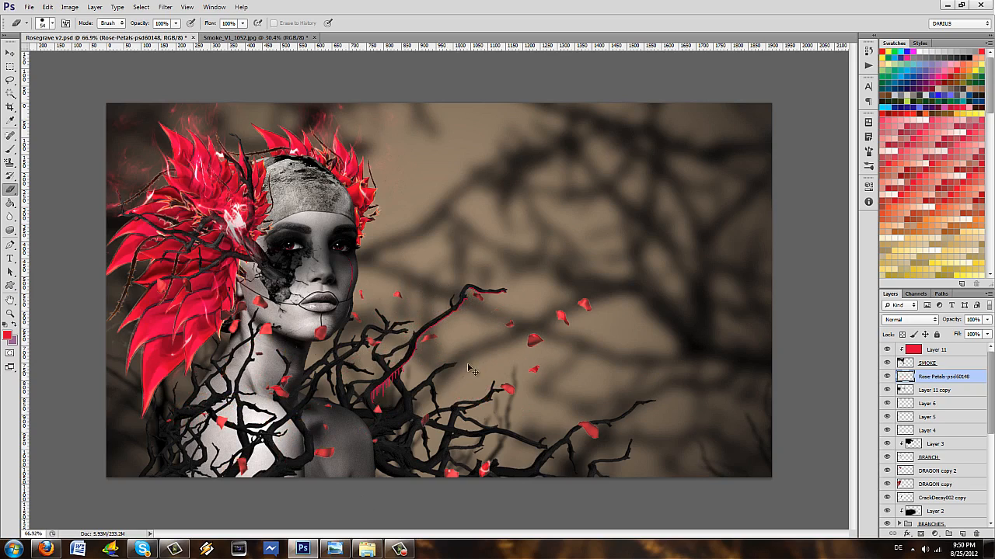
pyautogui.moveTo(470, 370); pyautogui.dragTo(435, 475)
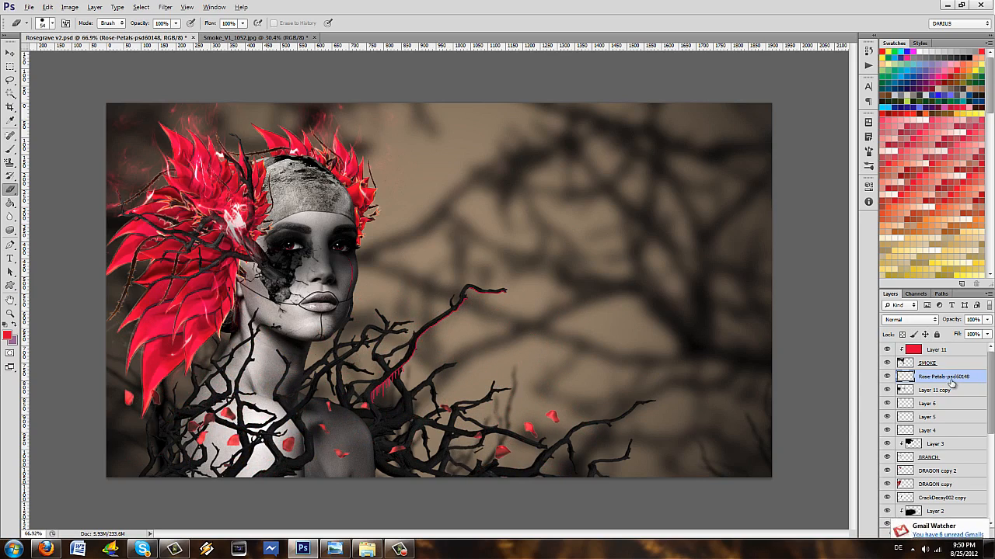
# - Duplicate the petals layer twice, shifting one copy right along the branches and the other up over the face and background
pyautogui.hotkey('ctrl', 'j')
pyautogui.moveTo(475, 404)
pyautogui.mouseDown()
pyautogui.moveTo(651, 398)
pyautogui.moveTo(599, 425)
pyautogui.mouseUp()
pyautogui.moveTo(767, 468); pyautogui.dragTo(775, 453)
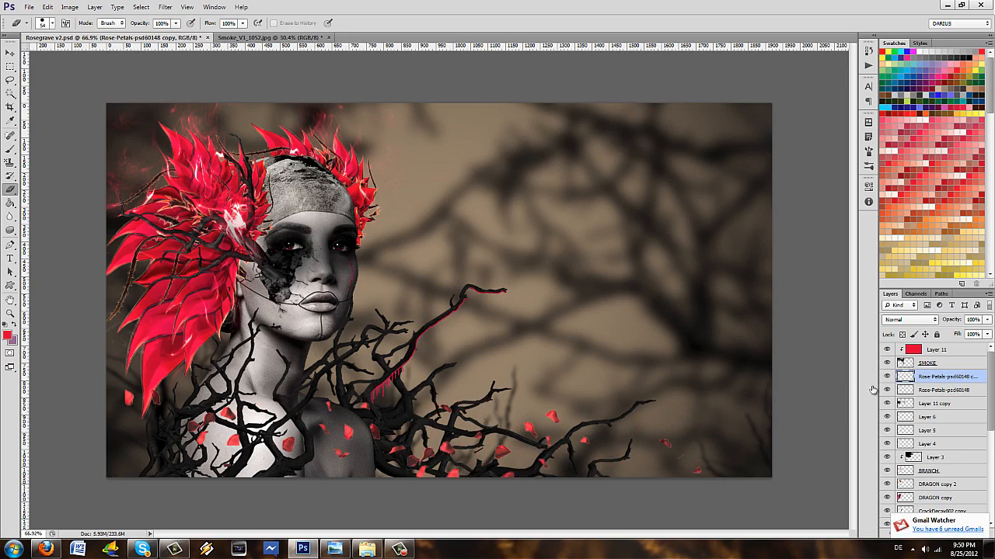
pyautogui.moveTo(936, 377); pyautogui.dragTo(942, 372)
pyautogui.moveTo(451, 303)
pyautogui.mouseDown()
pyautogui.moveTo(368, 303)
pyautogui.moveTo(273, 285)
pyautogui.moveTo(197, 188)
pyautogui.moveTo(310, 148)
pyautogui.moveTo(415, 146)
pyautogui.mouseUp()
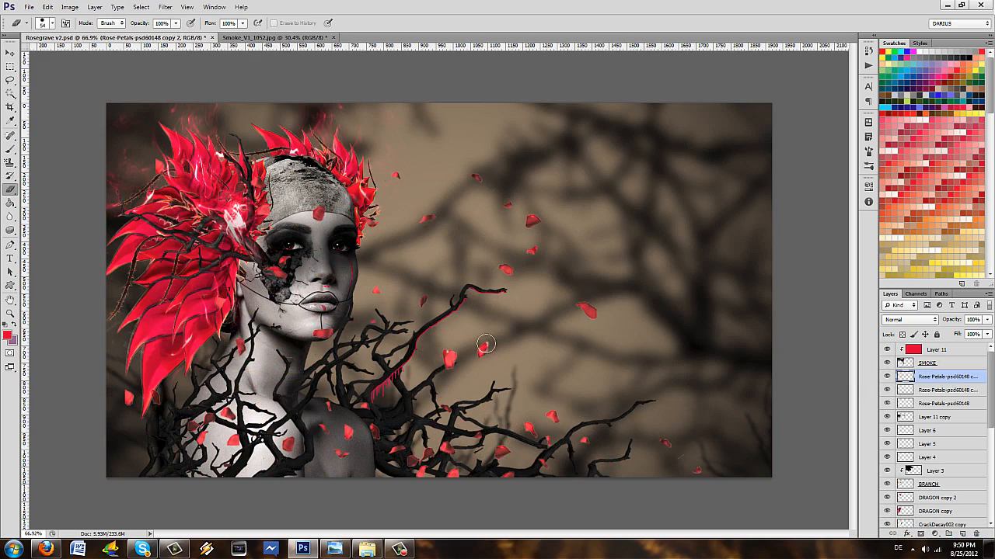
# - Erase the large petals over the background and the ones covering the face on the upper petals copy
pyautogui.moveTo(515, 312); pyautogui.dragTo(630, 255)
pyautogui.moveTo(461, 218); pyautogui.dragTo(506, 216)
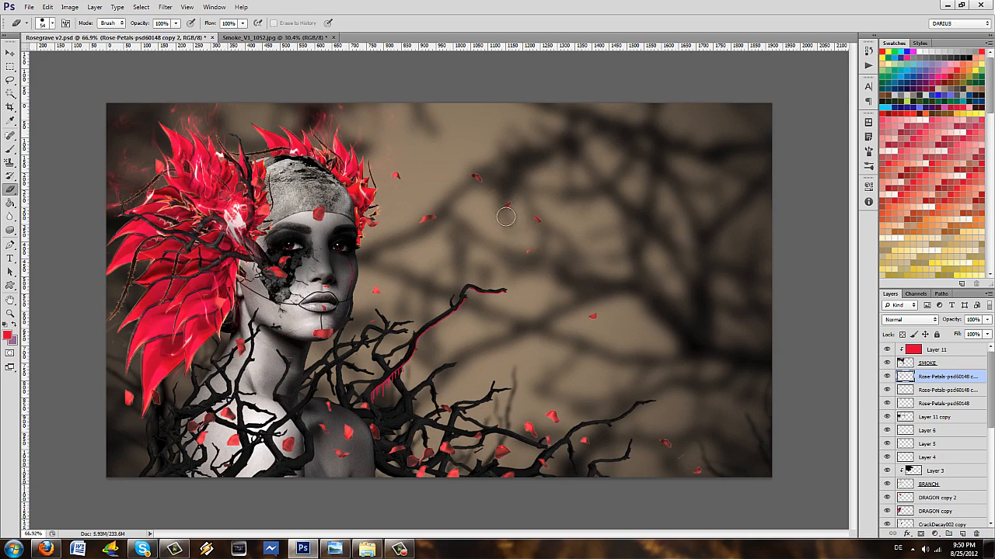
pyautogui.moveTo(319, 214); pyautogui.dragTo(330, 206)
pyautogui.moveTo(274, 270); pyautogui.dragTo(296, 267)
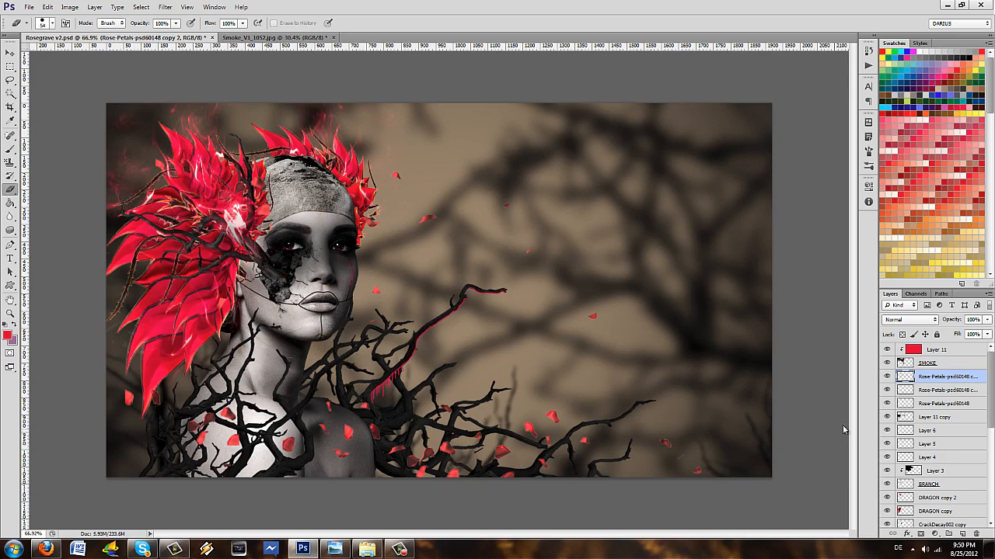
# - Duplicate the first petals copy beneath the MODEL layer and shift its petals up behind the branches
pyautogui.click(940, 391)
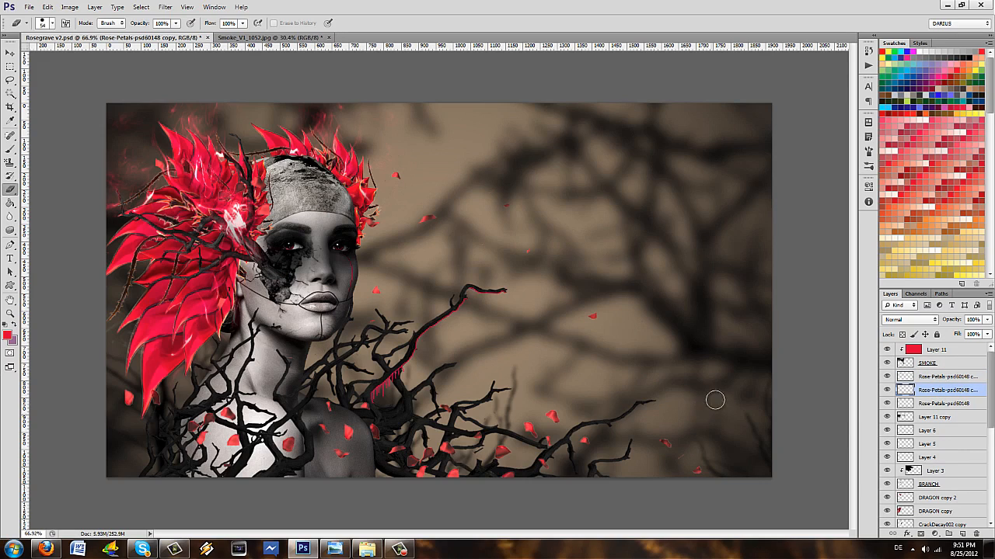
pyautogui.moveTo(930, 399); pyautogui.dragTo(931, 448)
pyautogui.moveTo(470, 288); pyautogui.dragTo(458, 226)
# - Apply a Gaussian Blur with a 5.1 px radius to the petals behind the model
pyautogui.click(165, 7)
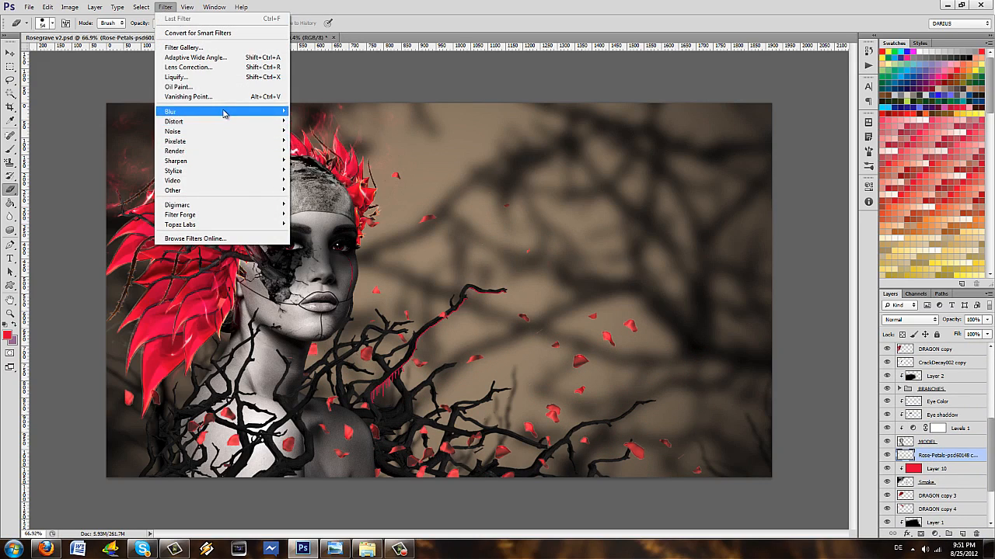
pyautogui.moveTo(217, 112)
pyautogui.click(319, 187)
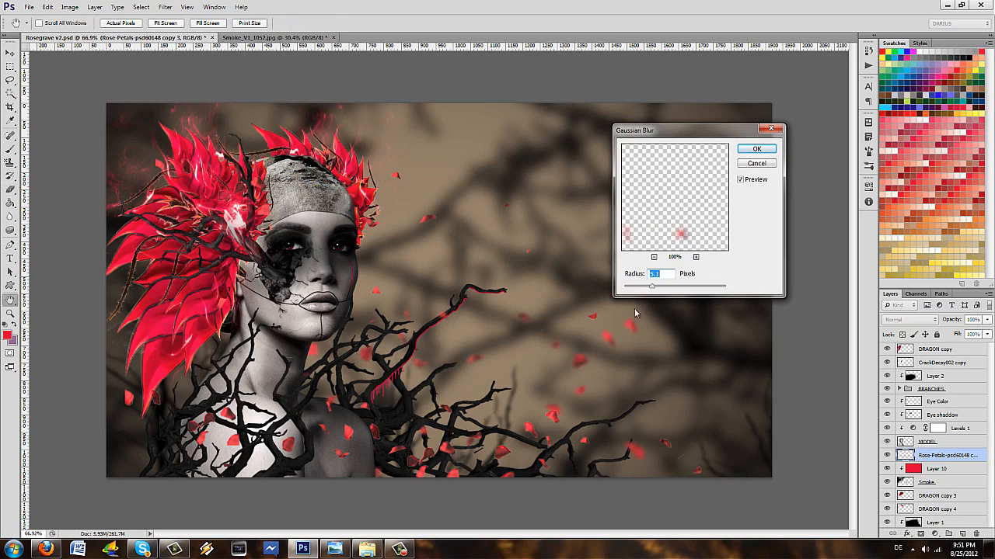
pyautogui.click(751, 153)
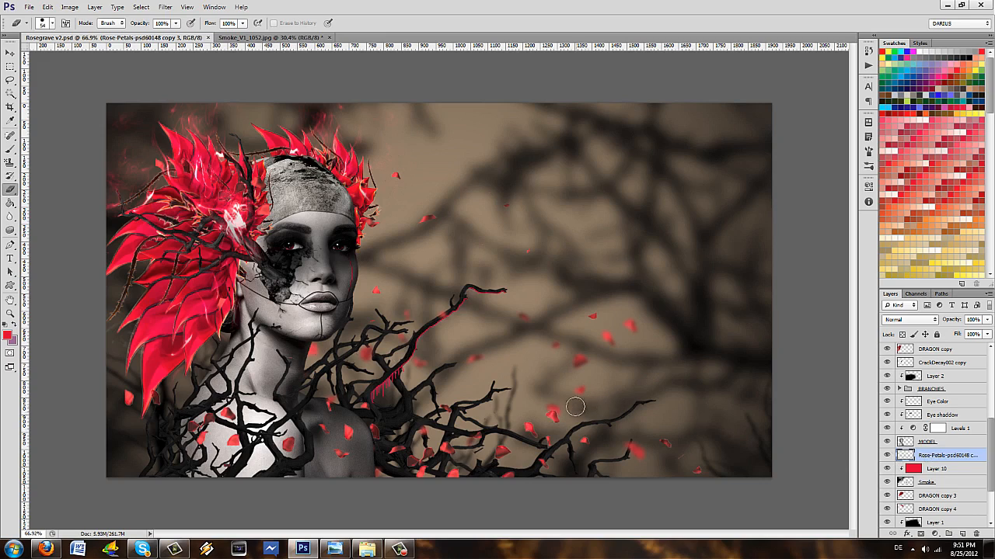
# - Create a new empty layer above the red Layer 11 clipping layer
pyautogui.scroll(5, 932, 404)
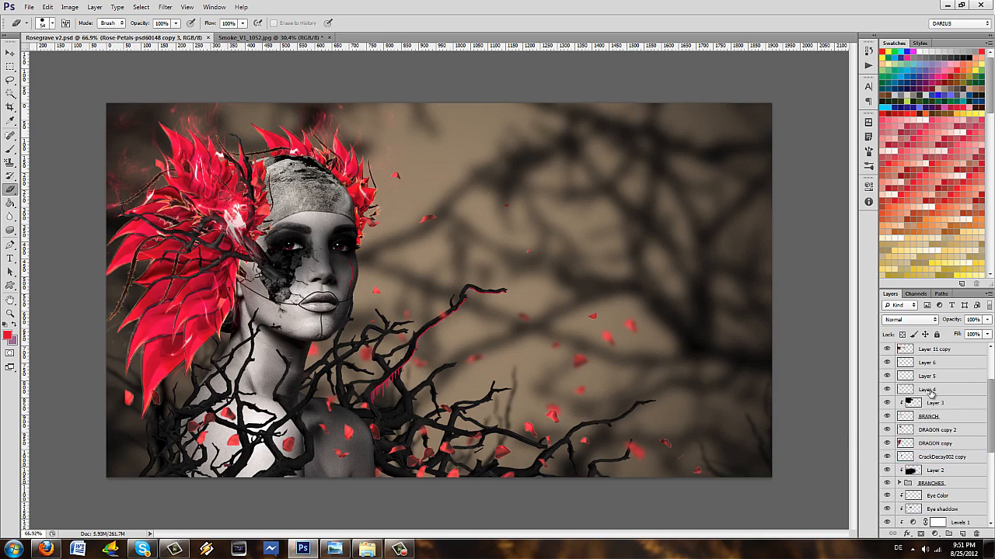
pyautogui.click(948, 351)
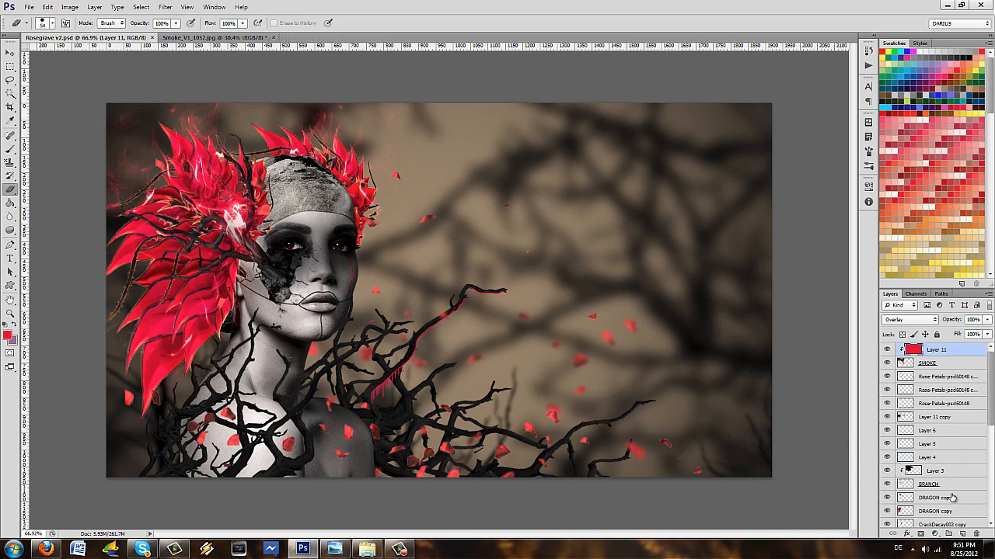
pyautogui.click(962, 535)
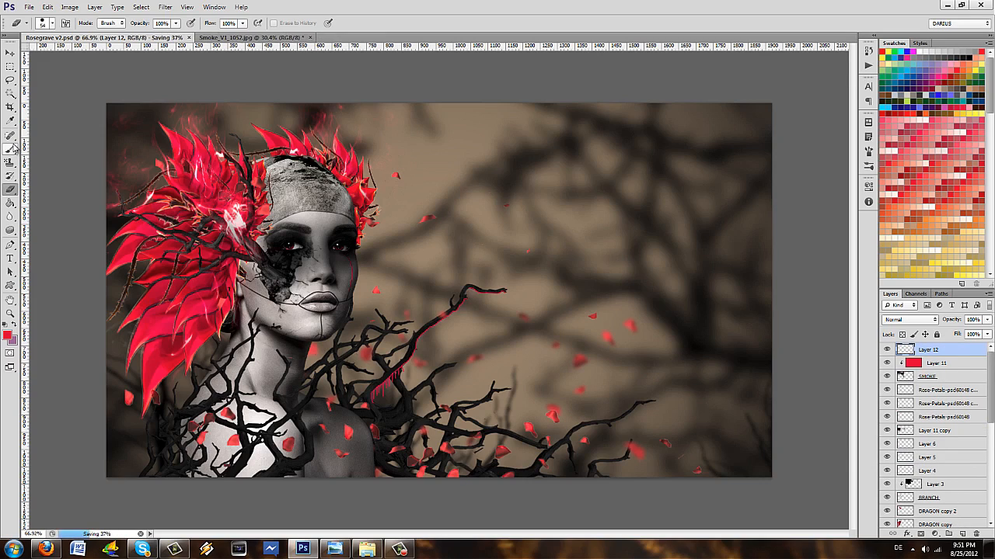
# - Set the Brush tool to a soft round tip of 57 px with 0% hardness
pyautogui.press('b')
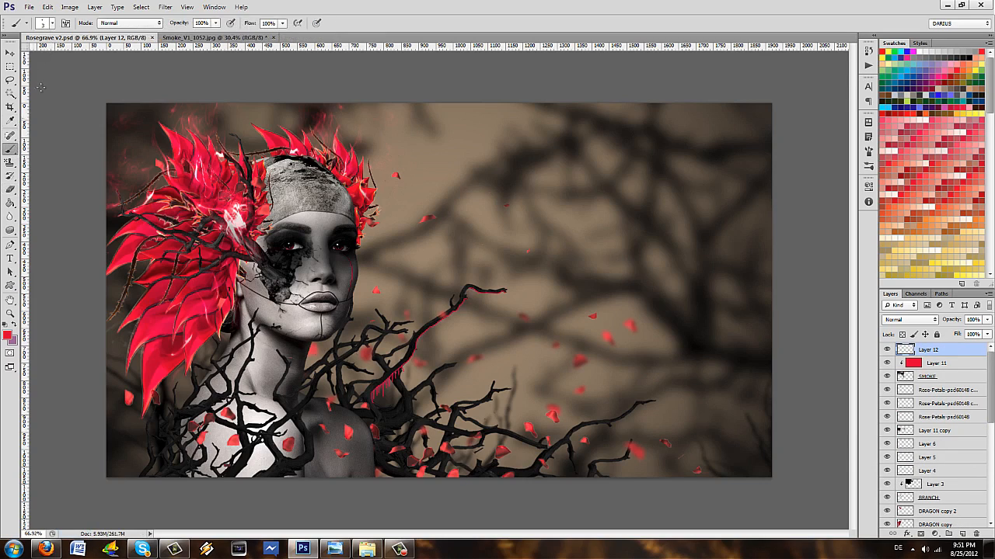
pyautogui.click(51, 24)
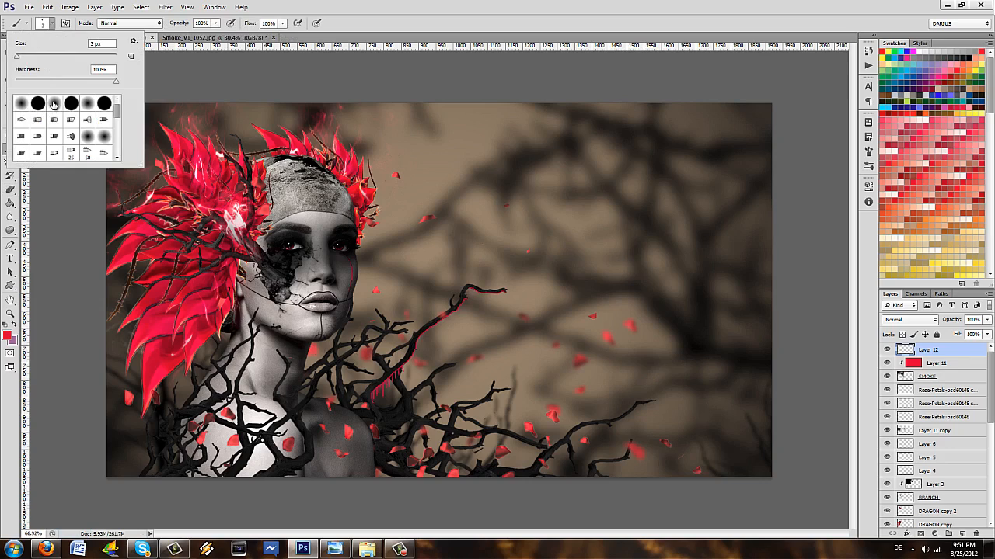
pyautogui.click(46, 56)
pyautogui.click(947, 347)
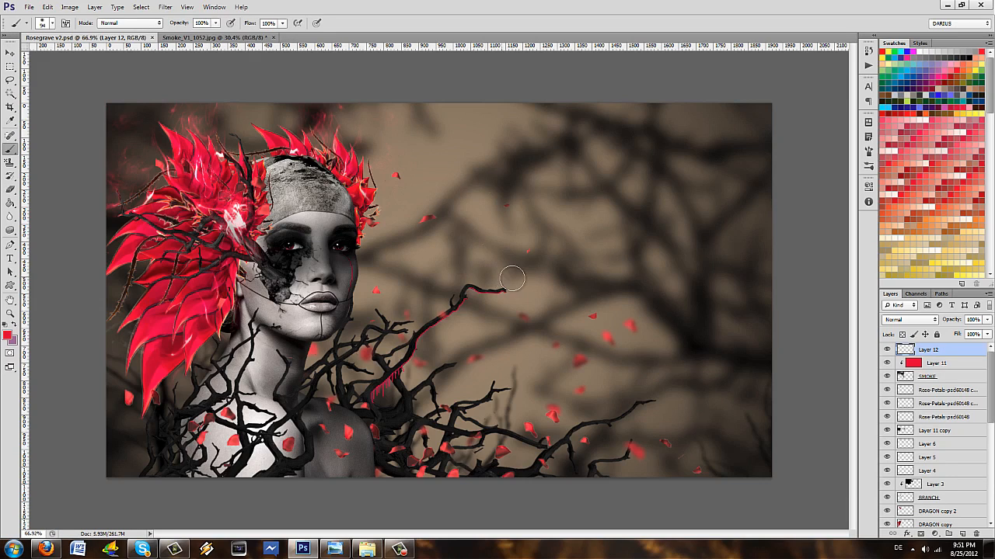
pyautogui.click(49, 23)
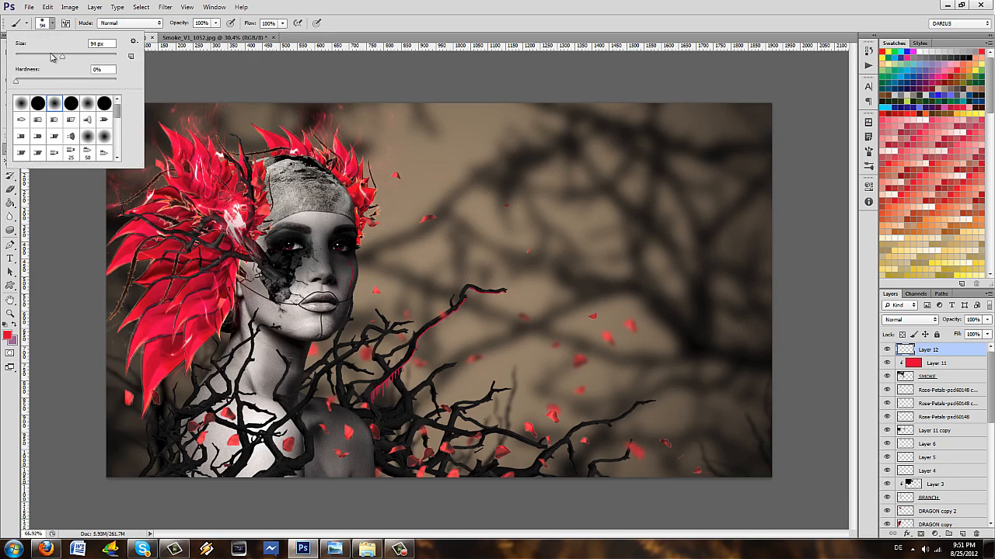
pyautogui.moveTo(51, 57); pyautogui.dragTo(45, 59)
pyautogui.click(51, 25)
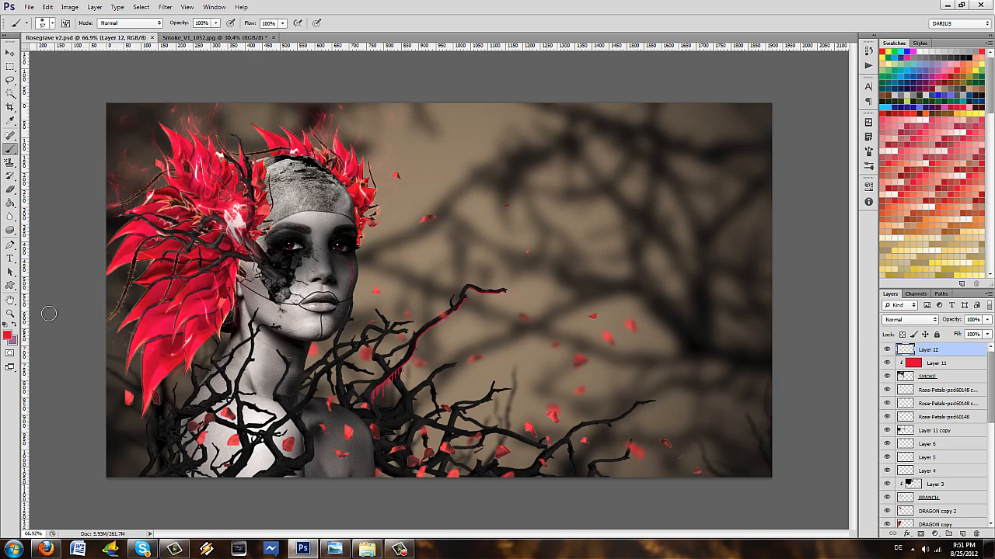
# - Sample the bright red of the headdress feathers and paint five scattered soft dots over the blurred background
pyautogui.keyDown('alt'); pyautogui.click(214, 302); pyautogui.keyUp('alt')
pyautogui.click(499, 253)
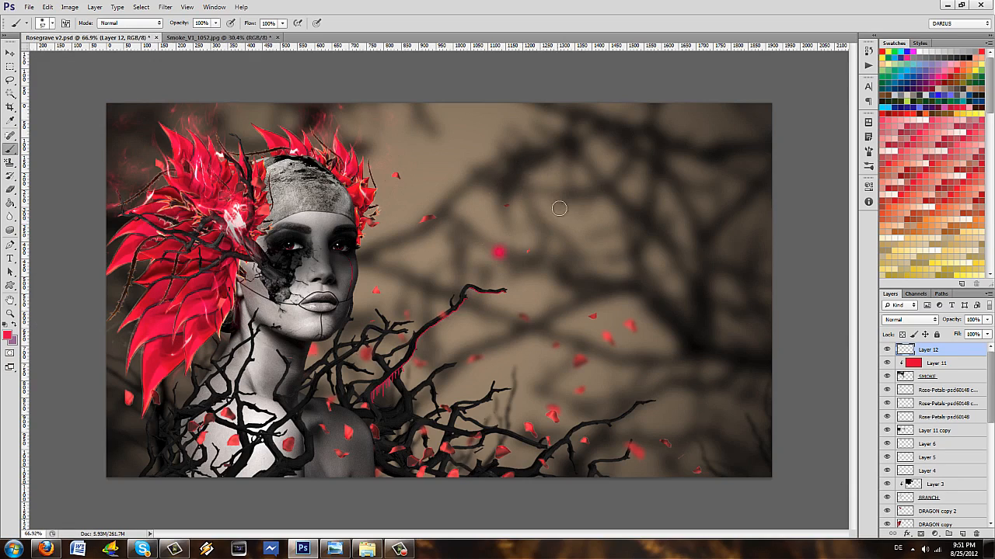
pyautogui.click(573, 182)
pyautogui.click(605, 275)
pyautogui.click(683, 280)
pyautogui.click(589, 359)
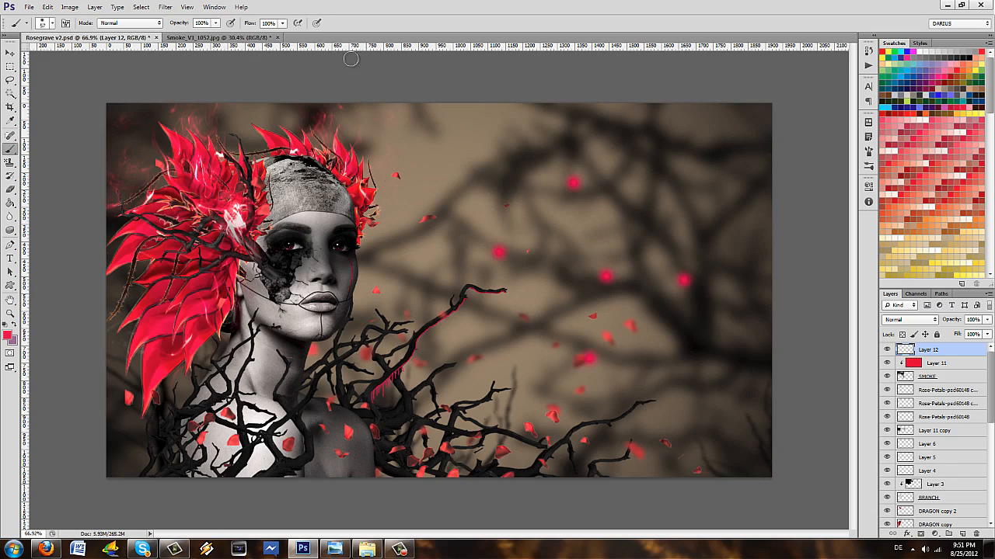
# - Apply a Motion Blur at a -75° angle to the red dots, stretching them into short streaks
pyautogui.click(165, 7)
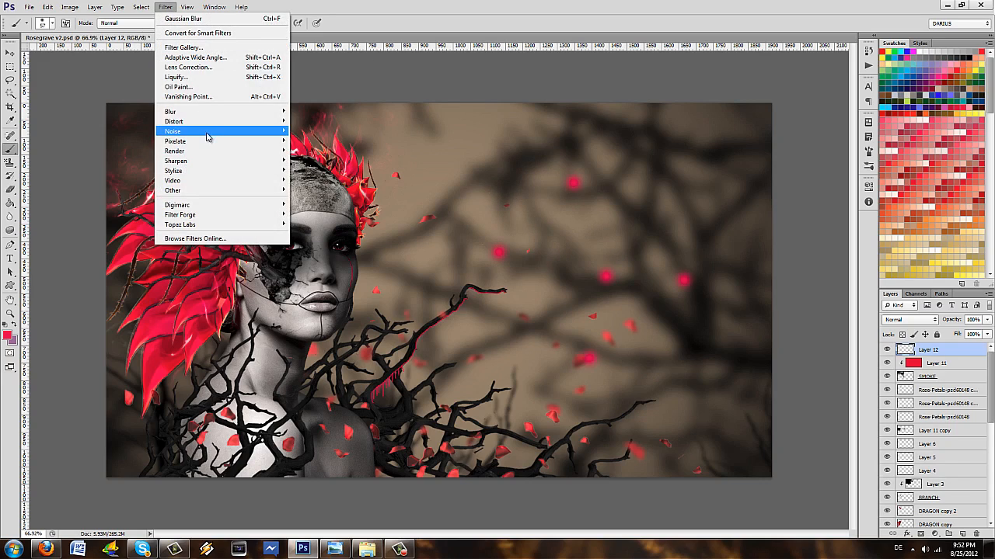
pyautogui.moveTo(250, 113)
pyautogui.click(337, 209)
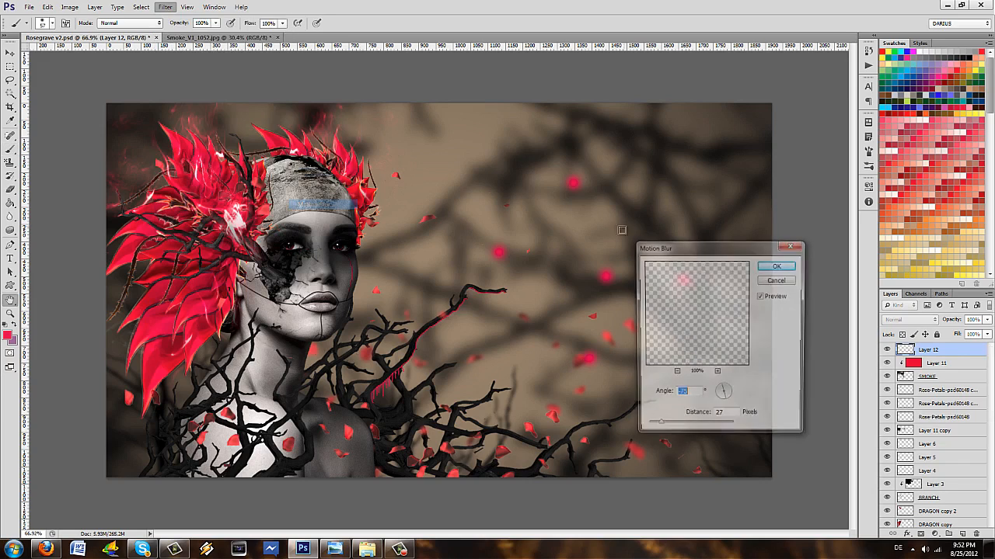
pyautogui.moveTo(659, 427); pyautogui.dragTo(675, 428)
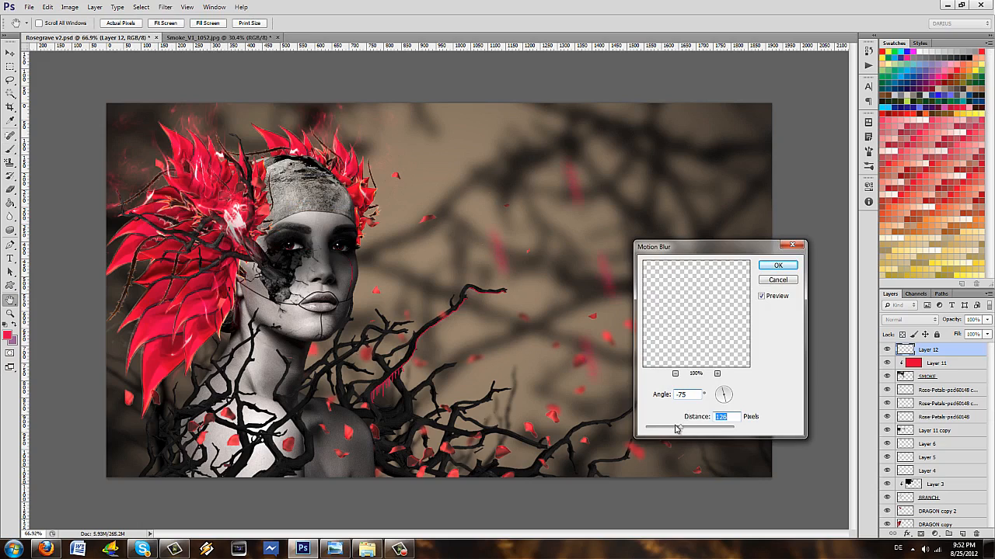
pyautogui.click(777, 265)
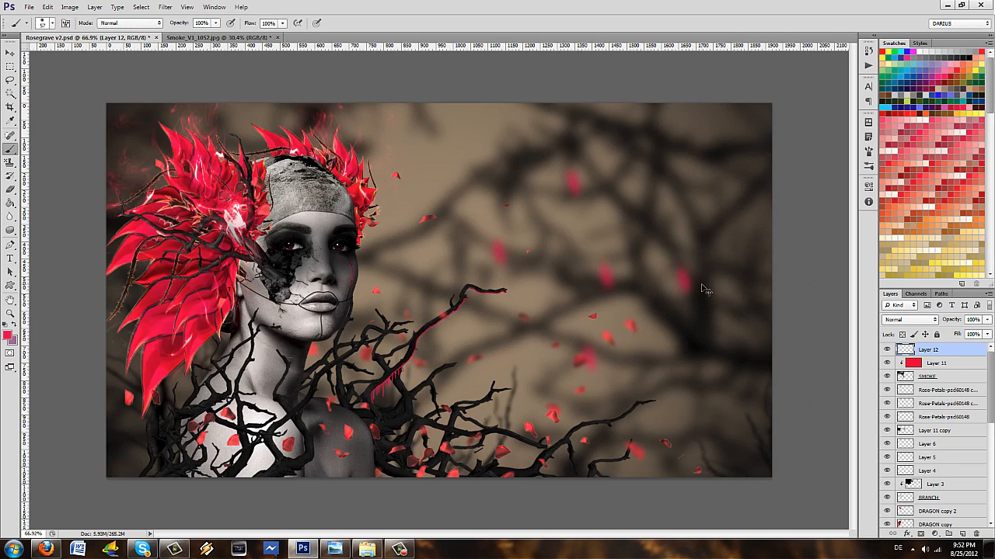
# - Rotate the red streaks to about -107°, squash them and move them beside the face above the branches
pyautogui.hotkey('ctrl', 't')
pyautogui.moveTo(660, 249); pyautogui.dragTo(553, 116)
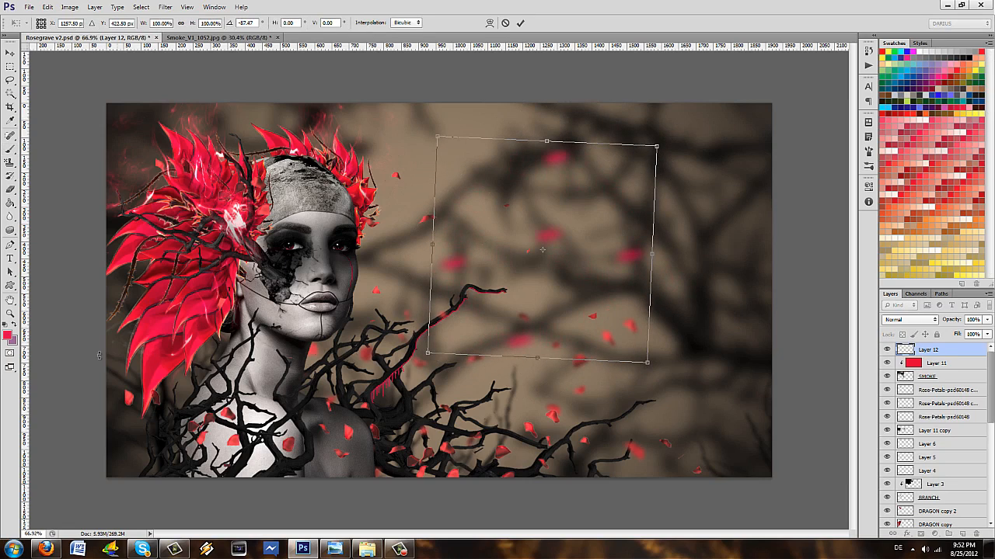
pyautogui.moveTo(513, 271); pyautogui.dragTo(490, 271)
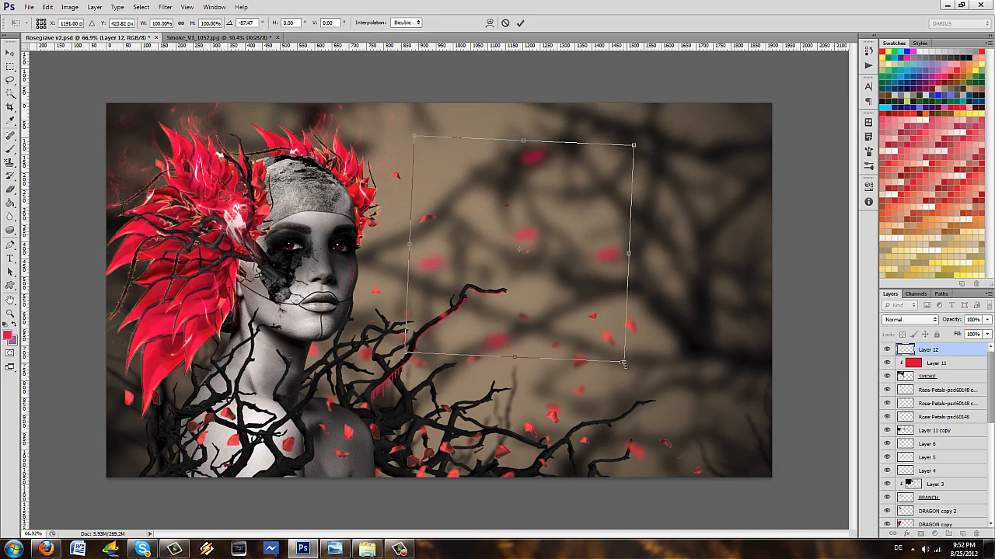
pyautogui.moveTo(623, 364); pyautogui.dragTo(631, 224)
pyautogui.moveTo(688, 190); pyautogui.dragTo(677, 148)
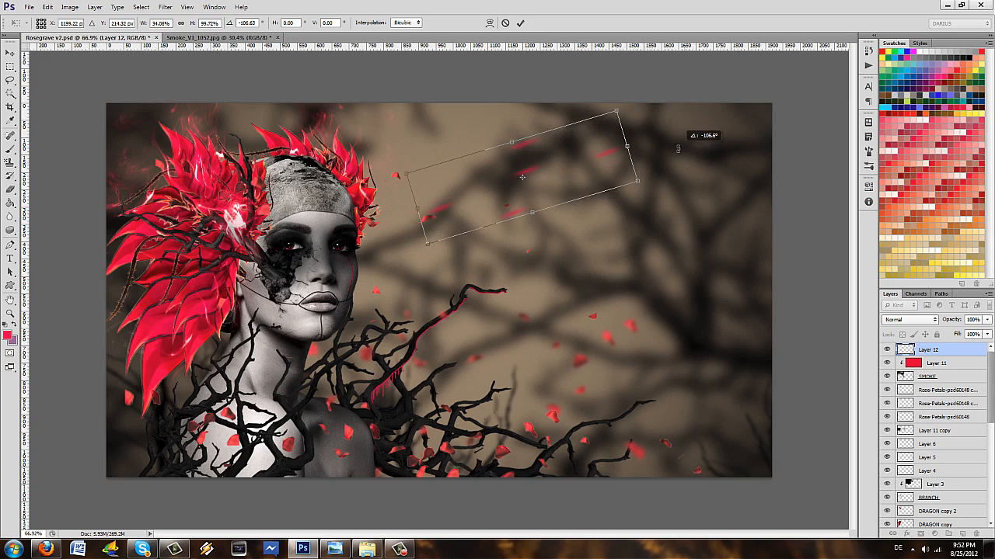
pyautogui.moveTo(600, 163); pyautogui.dragTo(612, 306)
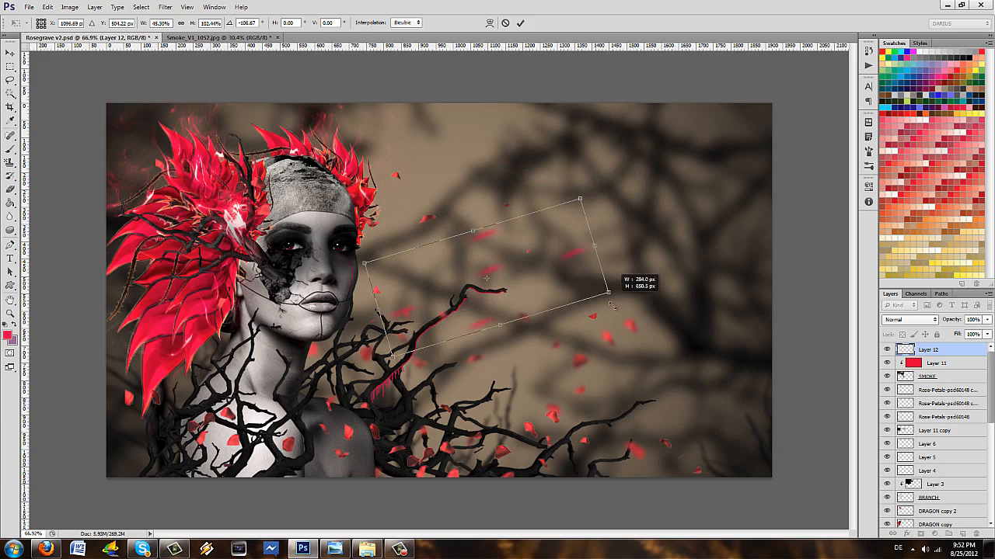
pyautogui.press('Return')
pyautogui.press('b')
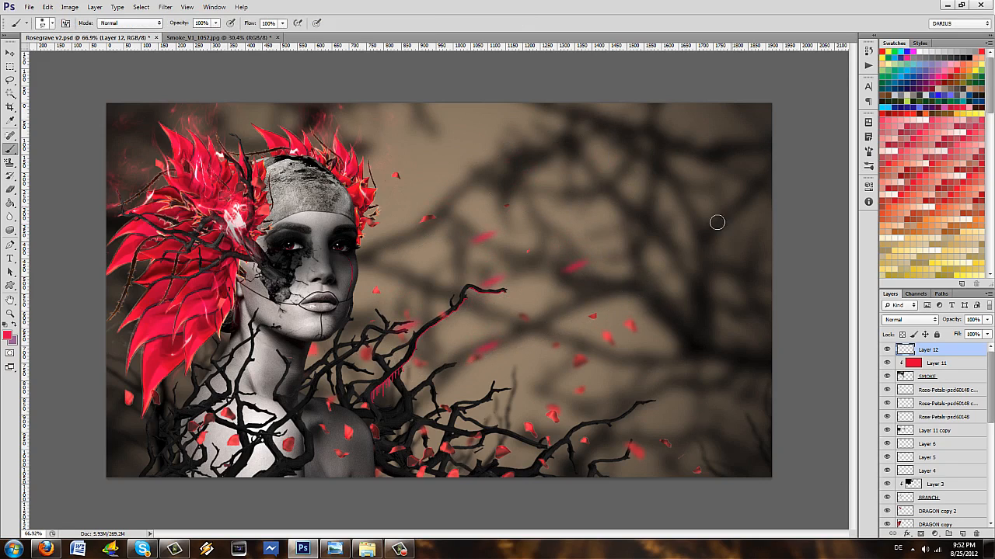
# - Duplicate the red streaks layer and set the copy's blend mode to Overlay
pyautogui.hotkey('ctrl', 'j')
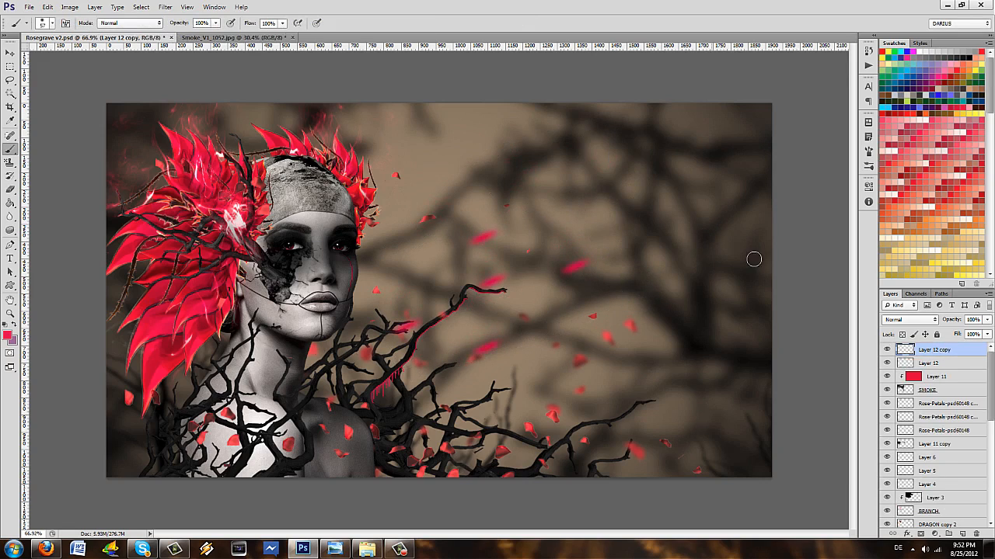
pyautogui.click(905, 321)
pyautogui.click(907, 130)
pyautogui.press('Down')
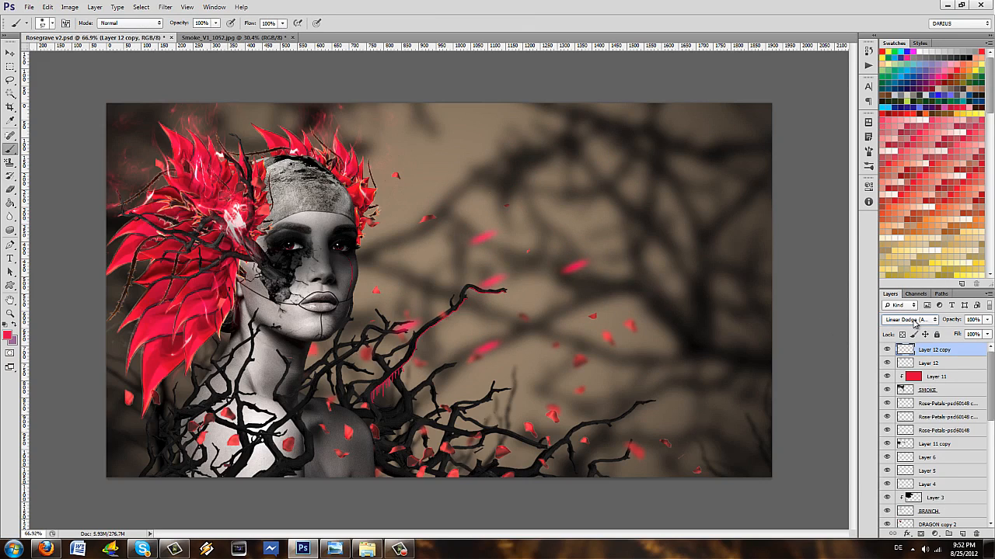
pyautogui.press('Down')
pyautogui.press('Down')
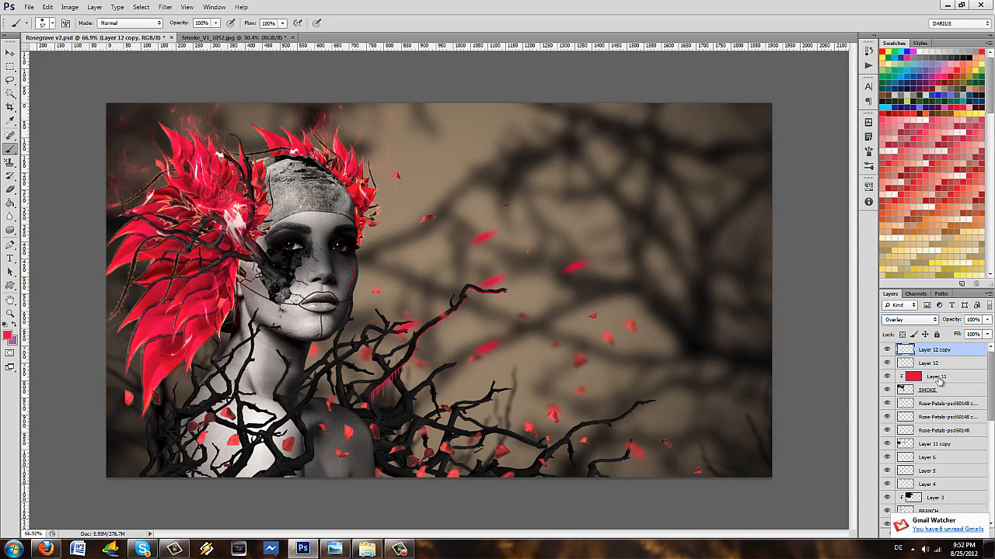
# - Combine Layer 12 and its Overlay copy into one smart object
pyautogui.keyDown('shift'); pyautogui.click(944, 363); pyautogui.keyUp('shift')
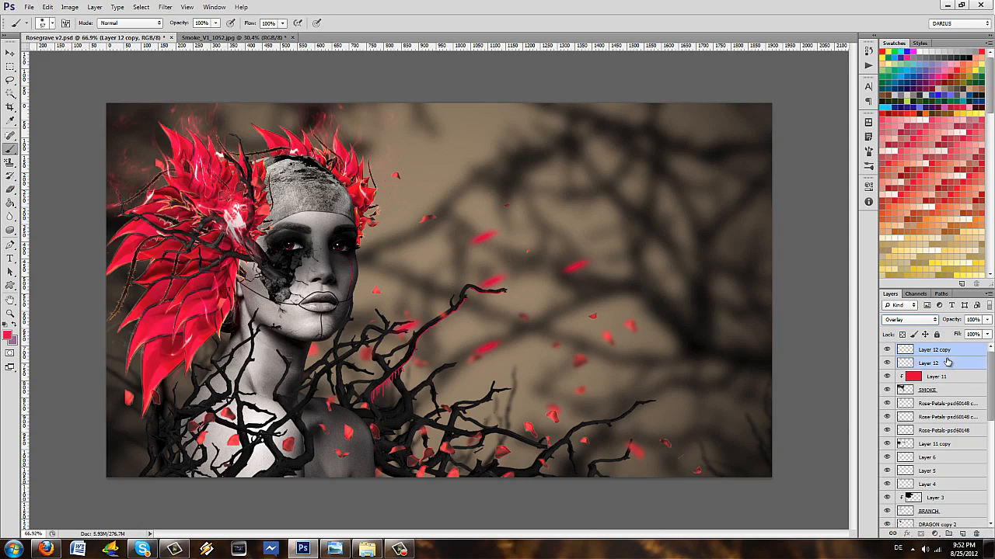
pyautogui.rightClick(947, 363)
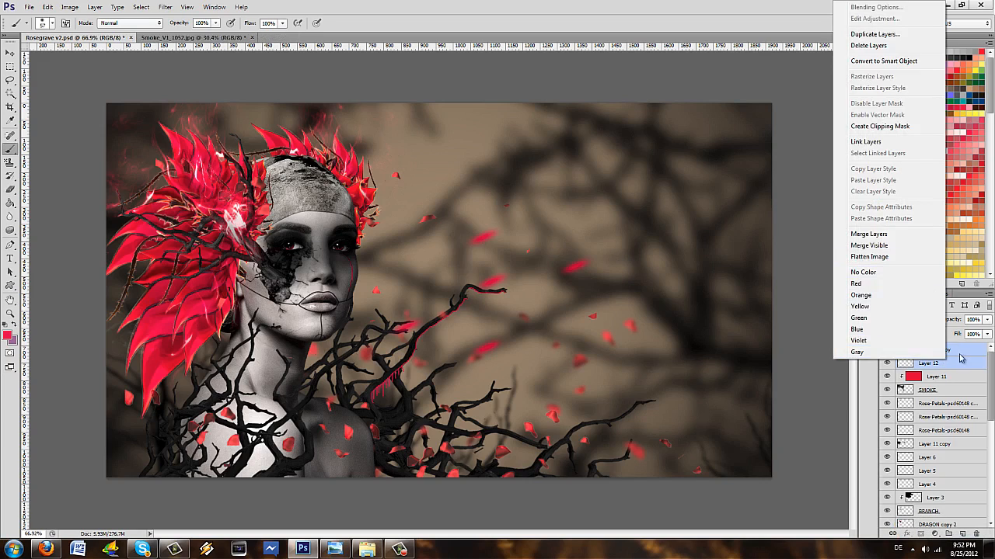
pyautogui.click(891, 62)
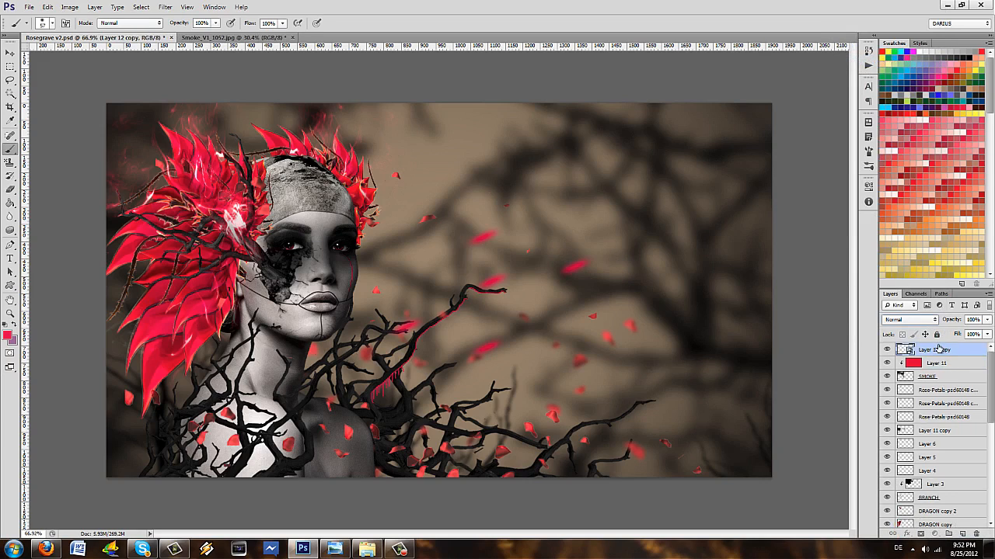
# - Duplicate the streaks smart object, rotate the copy and place it at the image's lower left corner near the shoulder
pyautogui.hotkey('ctrl', 'j')
pyautogui.moveTo(639, 274); pyautogui.dragTo(292, 401)
pyautogui.hotkey('ctrl', 't')
pyautogui.moveTo(341, 428); pyautogui.dragTo(324, 511)
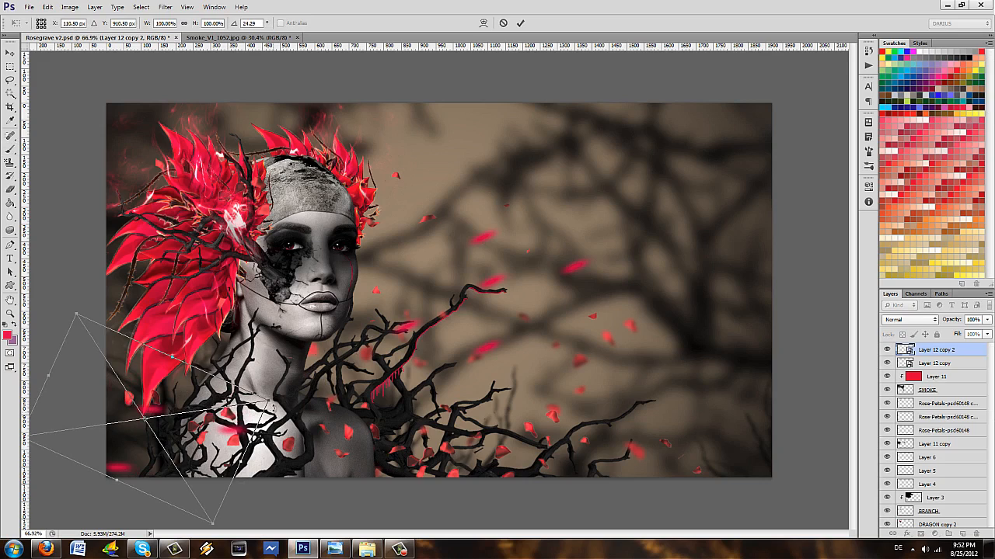
pyautogui.moveTo(271, 403)
pyautogui.mouseDown()
pyautogui.moveTo(153, 422)
pyautogui.moveTo(163, 450)
pyautogui.moveTo(203, 479)
pyautogui.mouseUp()
pyautogui.press('Return')
pyautogui.press('b')
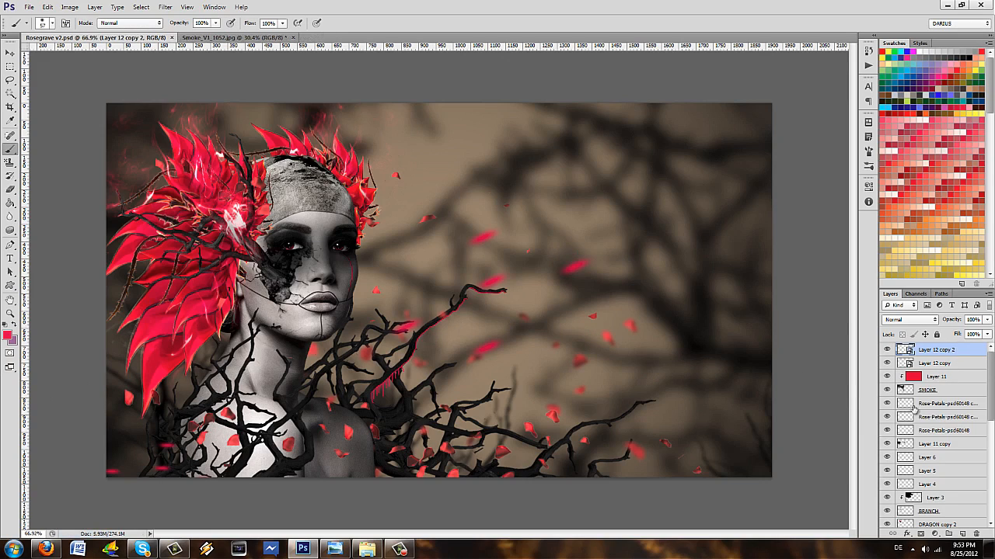
# - Erase the small stray petals in the background beside the headdress on the uppermost Rose-Petals copy layer
pyautogui.scroll(-1, 950, 388)
pyautogui.click(944, 363)
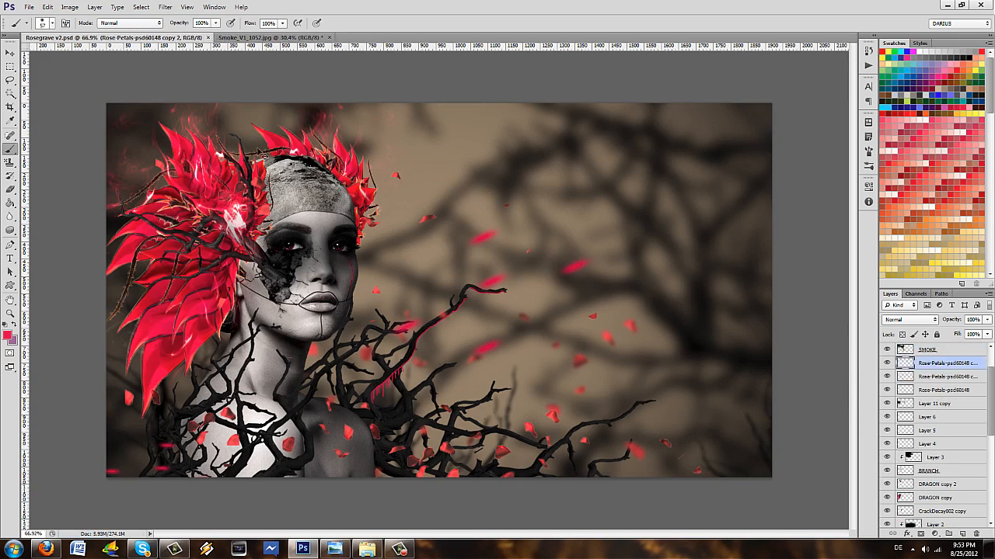
pyautogui.click(11, 189)
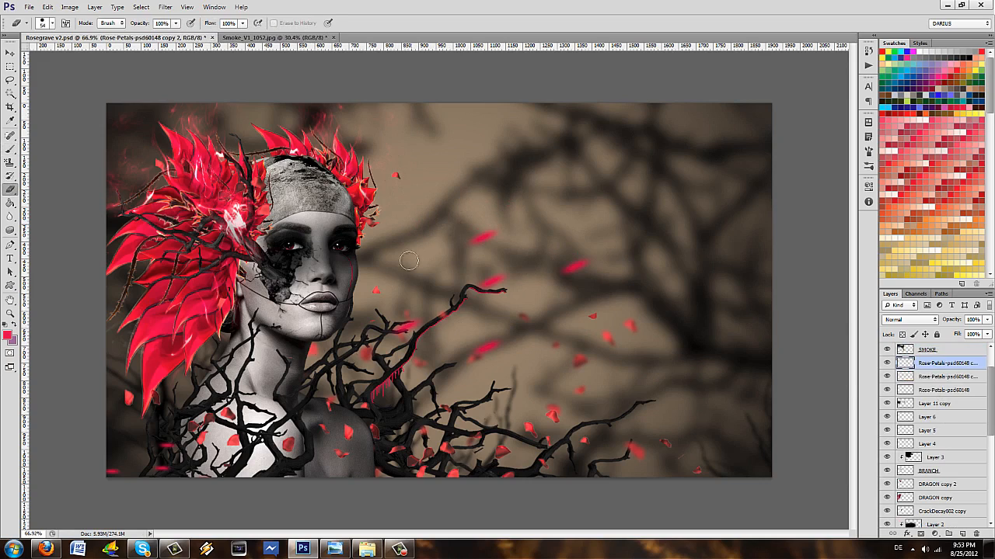
# - Erase the remaining stray petal to the right of the headdress and save the document
pyautogui.click(395, 175)
pyautogui.hotkey('ctrl', 's')
pyautogui.scroll(-2, 571, 367)
pyautogui.scroll(1, 444, 364)
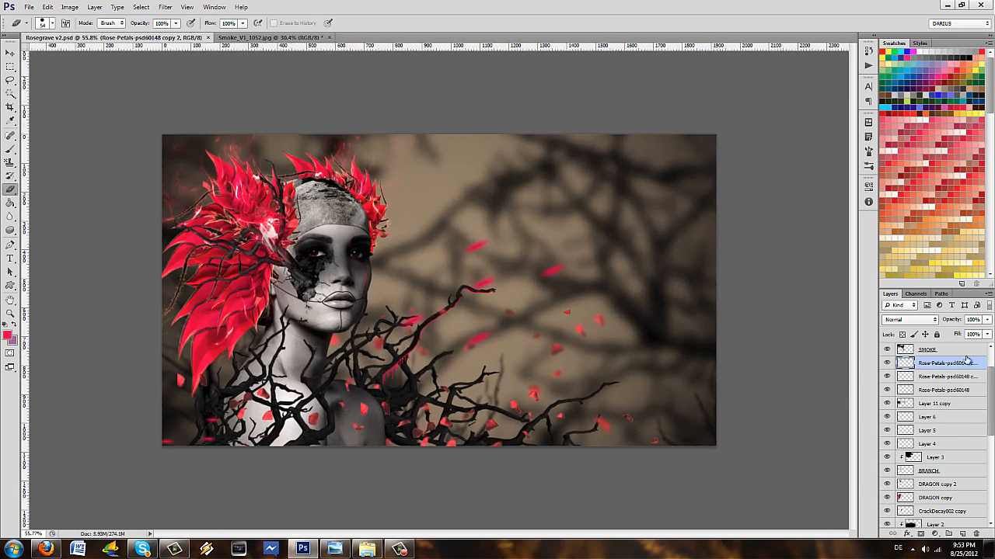
# - Add a new layer above Layer 12 copy 2 and set up a soft black brush at 1021 px and 0% hardness
pyautogui.scroll(1, 963, 362)
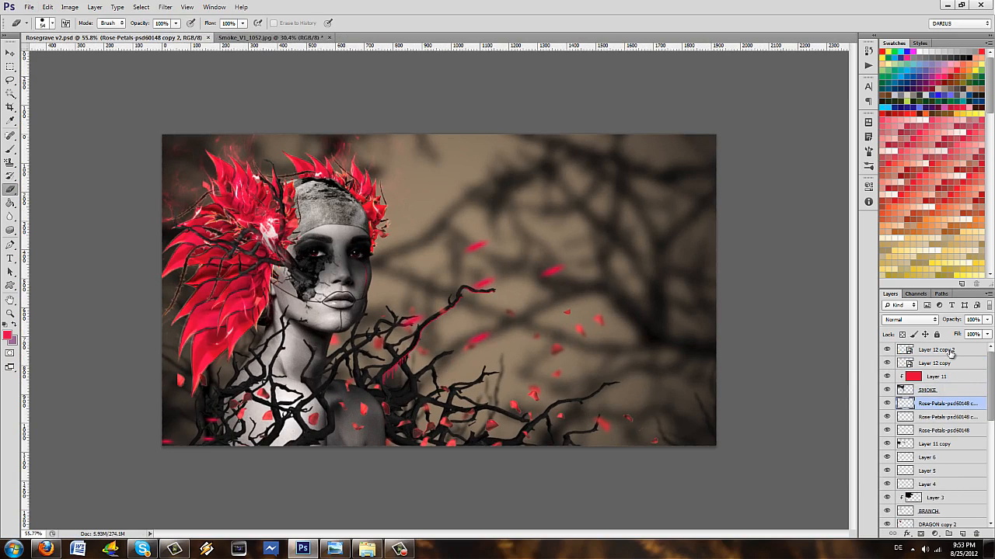
pyautogui.click(951, 352)
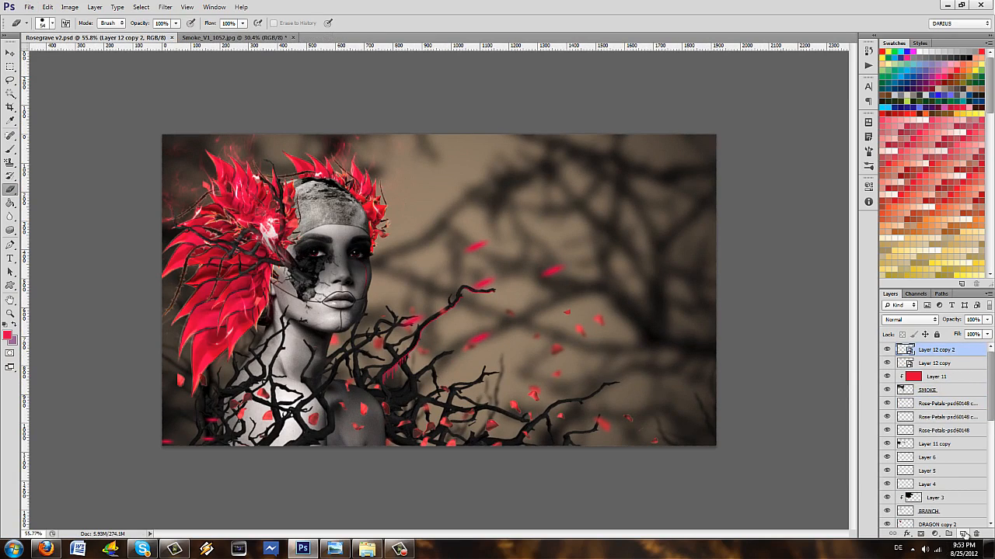
pyautogui.click(964, 534)
pyautogui.click(10, 148)
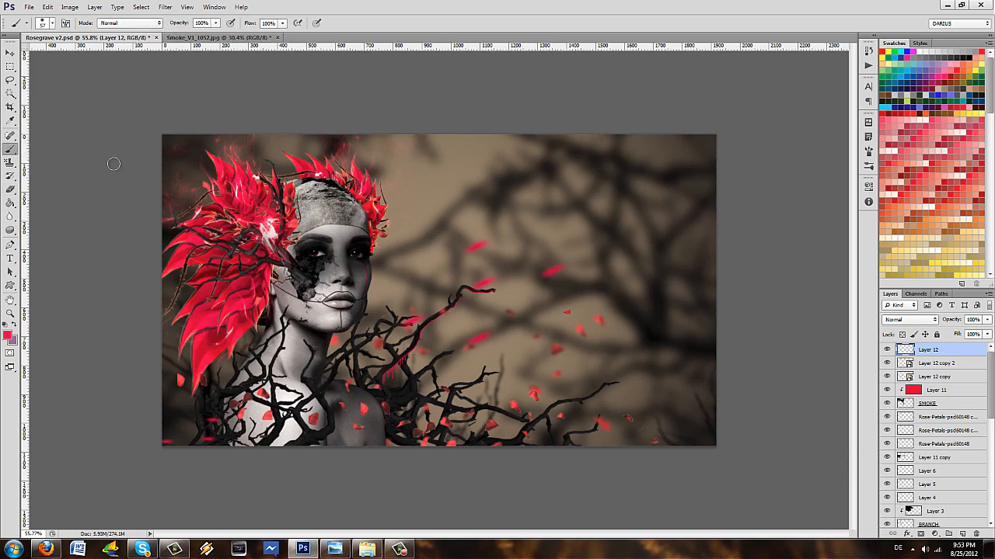
pyautogui.click(972, 55)
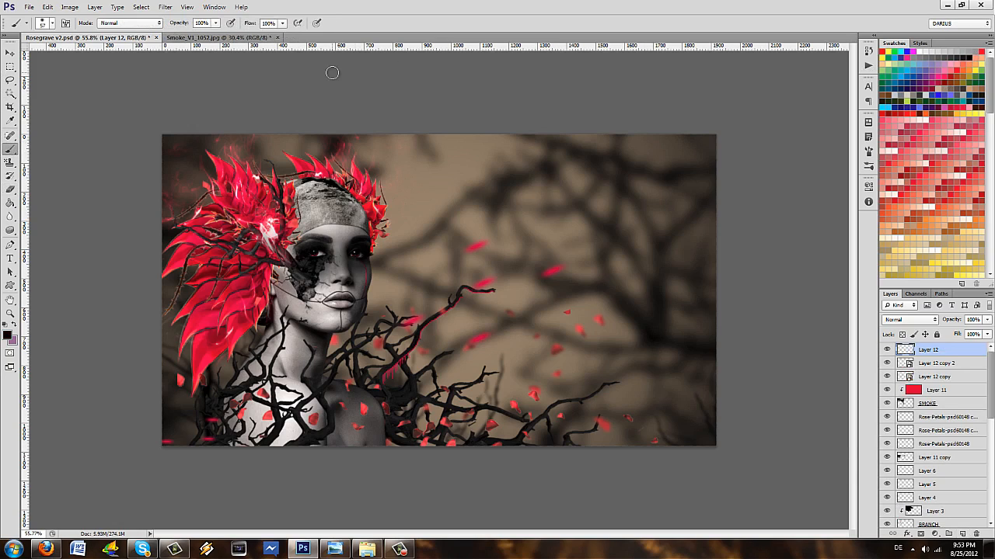
pyautogui.click(51, 24)
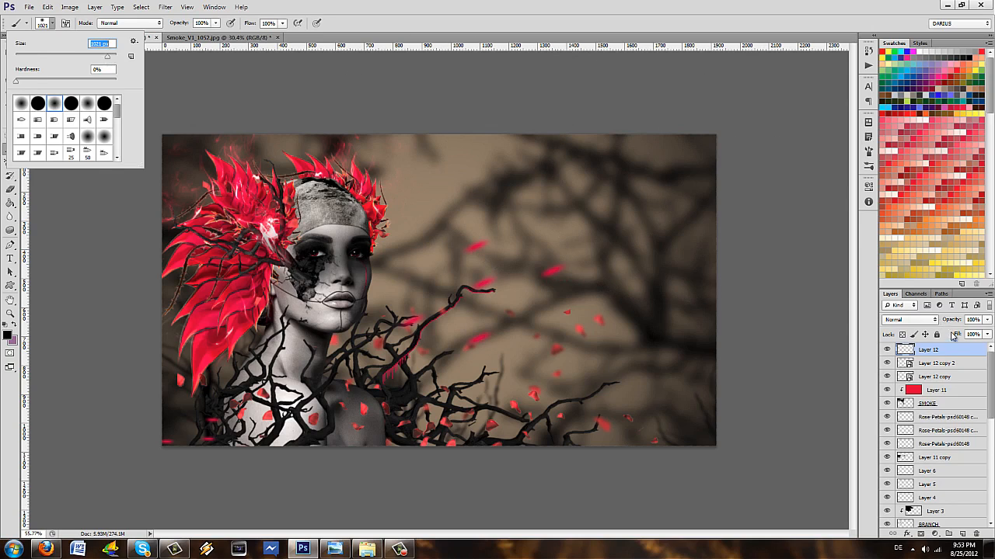
# - Save the document and paint a soft black vignette around the image edges on the new Layer 12
pyautogui.click(954, 349)
pyautogui.hotkey('ctrl', 's')
pyautogui.scroll(-5, 577, 267)
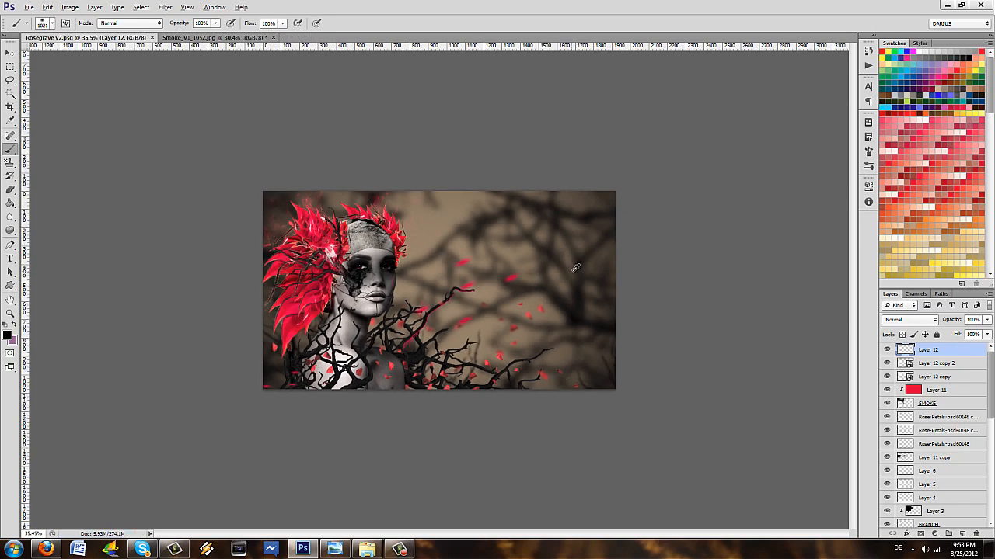
pyautogui.scroll(-1, 549, 289)
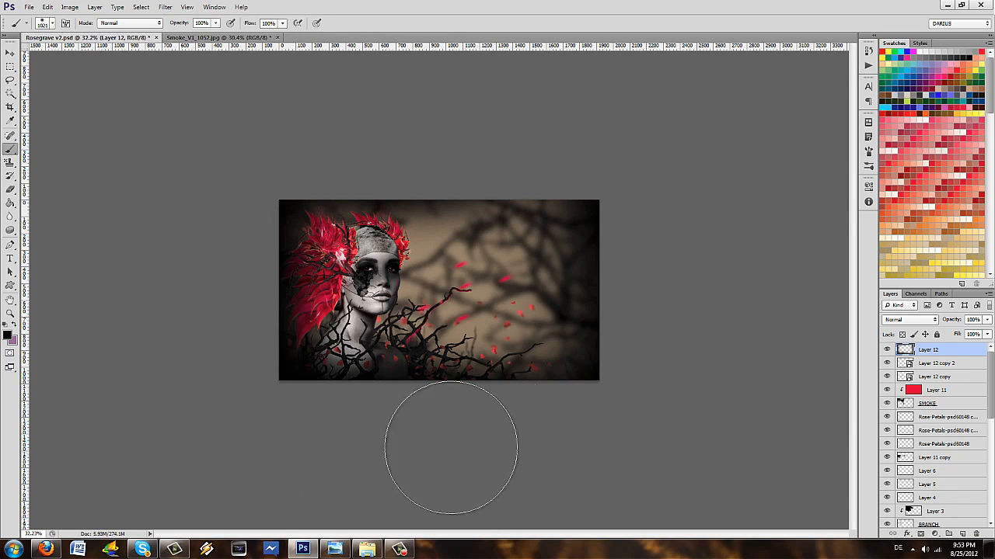
pyautogui.scroll(6, 371, 417)
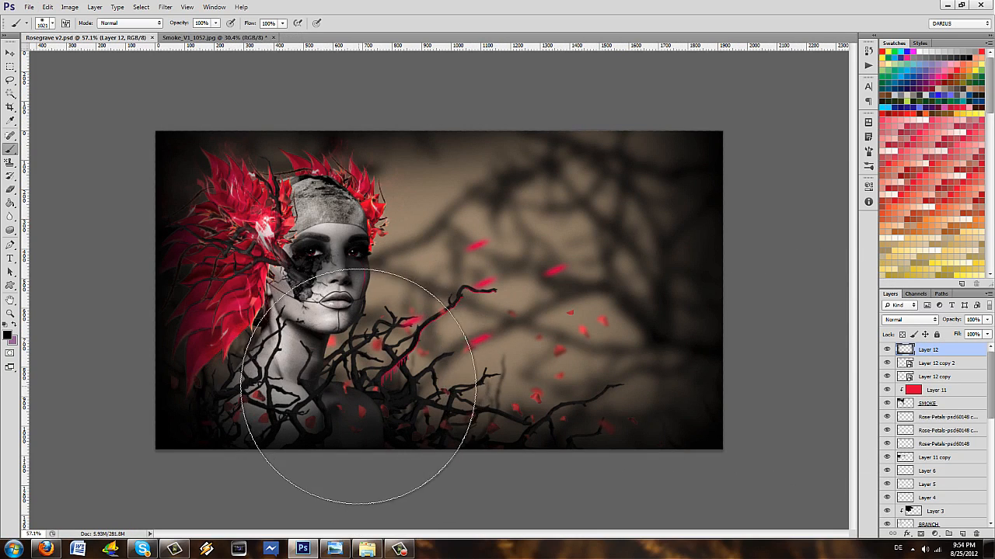
# - Combine the upper BRANCHES group and its clipped Layer 2 into one smart object
pyautogui.scroll(-10, 968, 466)
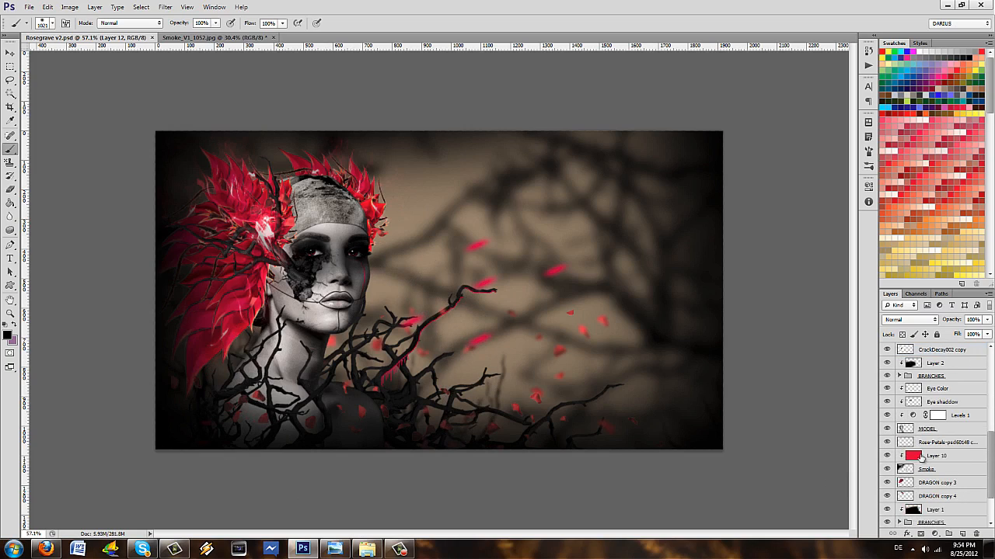
pyautogui.click(964, 379)
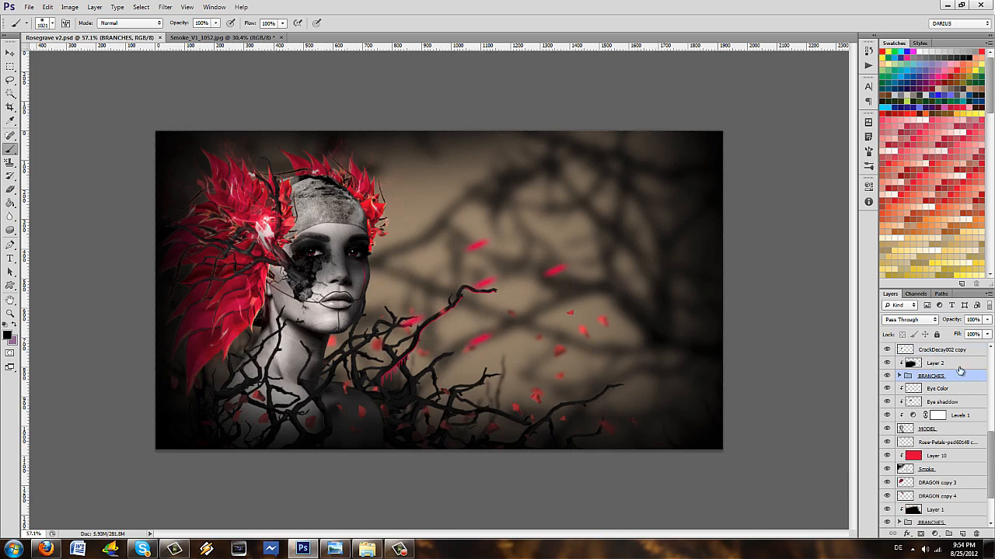
pyautogui.click(958, 365)
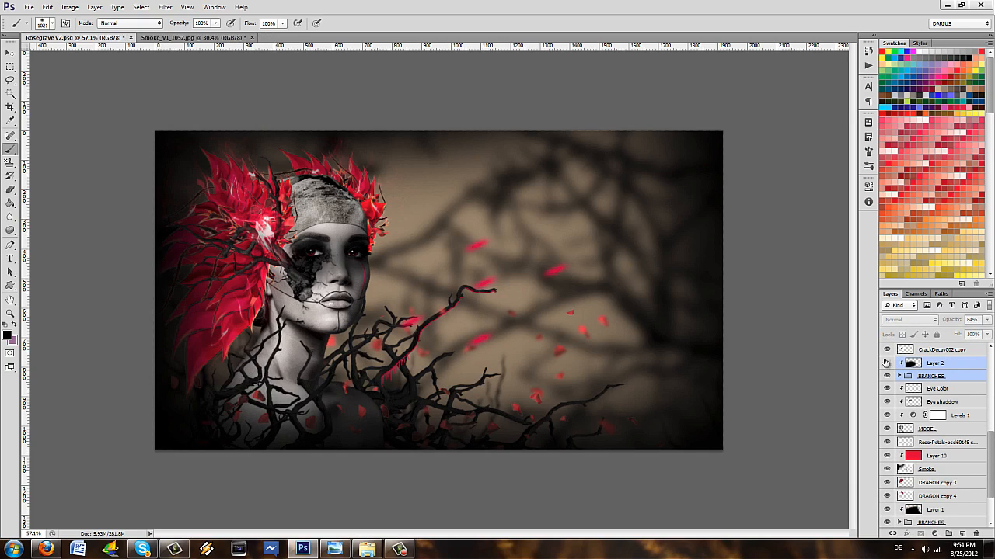
pyautogui.rightClick(952, 376)
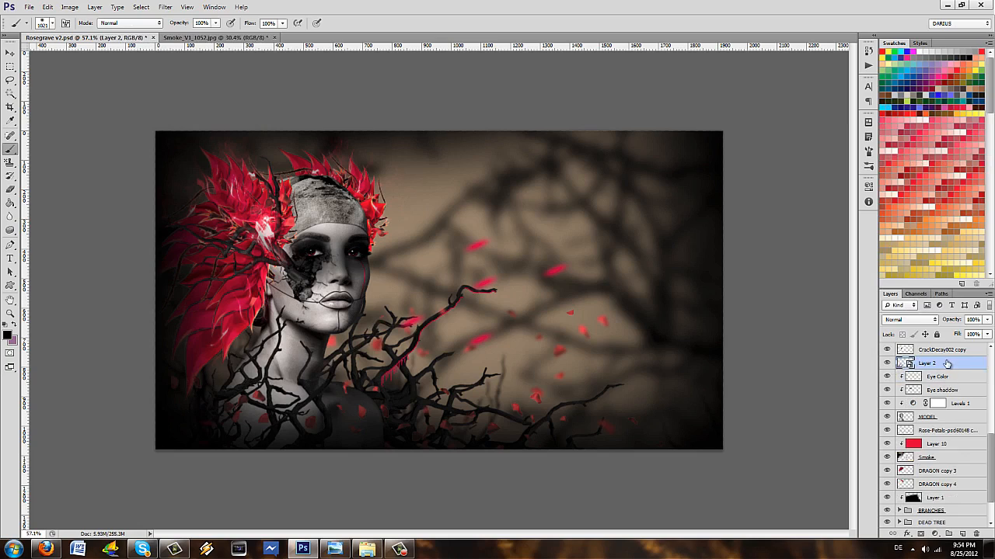
# - Duplicate the branches smart object beneath itself, rasterize the copy, turn it solid black with transparency locked, and offset it down and right
pyautogui.scroll(3, 920, 406)
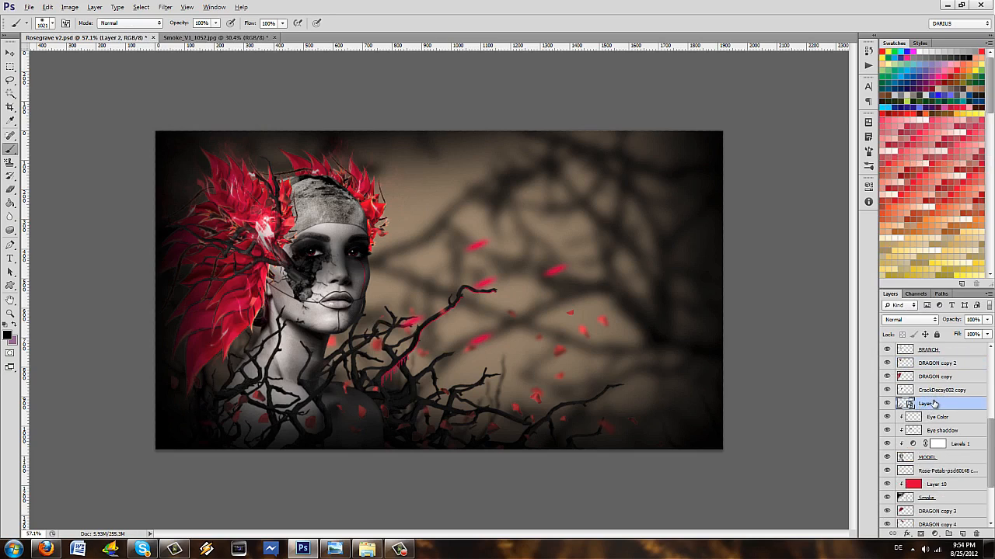
pyautogui.moveTo(935, 404); pyautogui.dragTo(936, 406)
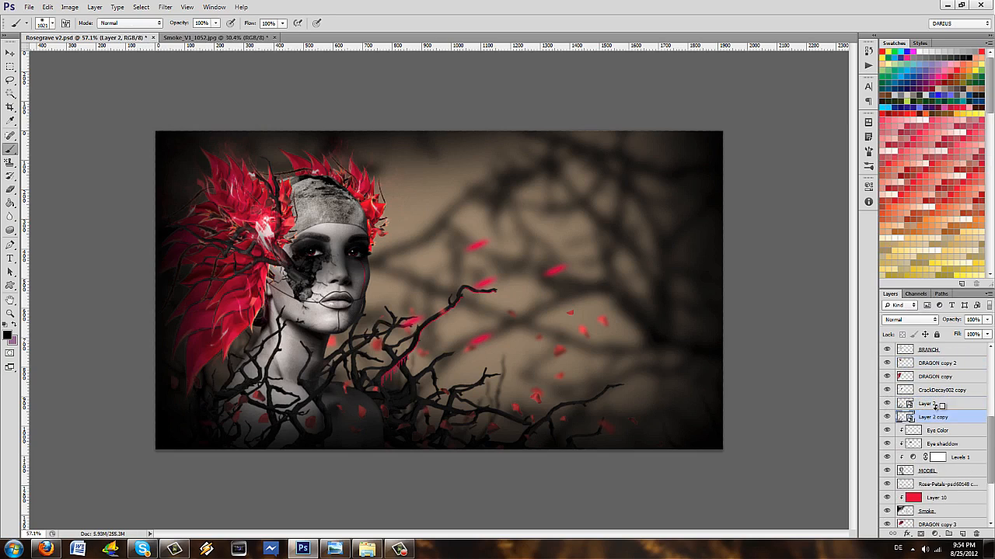
pyautogui.rightClick(962, 416)
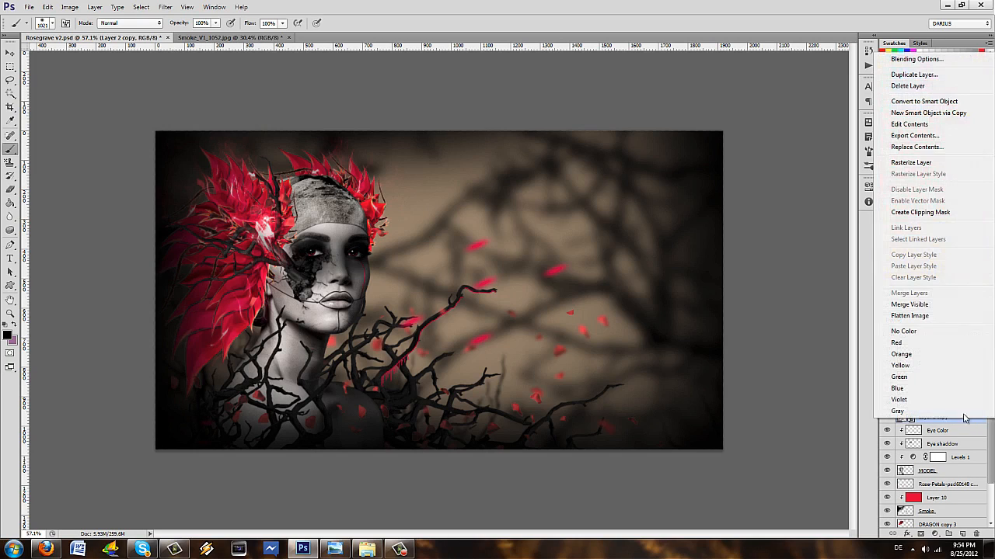
pyautogui.click(910, 162)
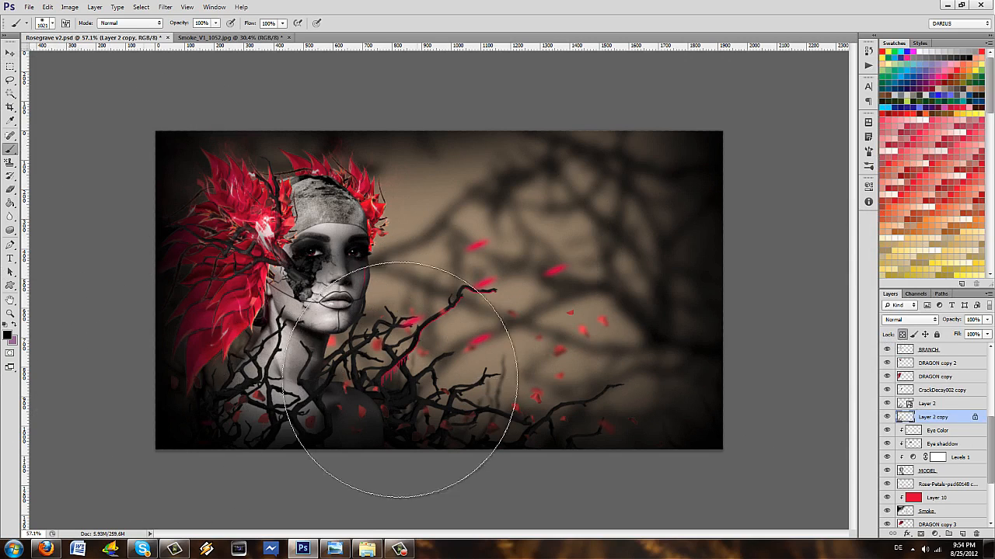
pyautogui.scroll(3, 337, 364)
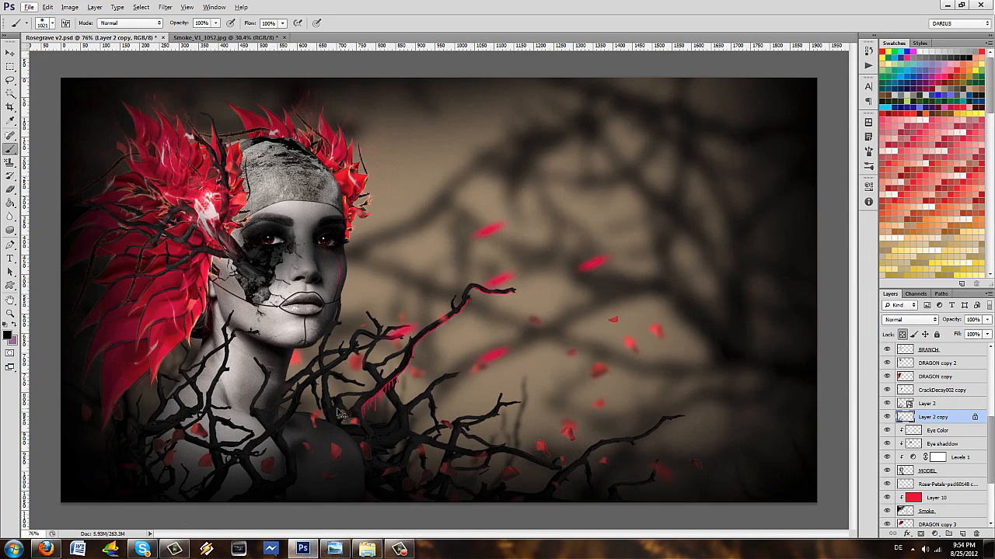
pyautogui.moveTo(326, 417)
pyautogui.mouseDown()
pyautogui.moveTo(348, 429)
pyautogui.moveTo(337, 436)
pyautogui.moveTo(348, 433)
pyautogui.mouseUp()
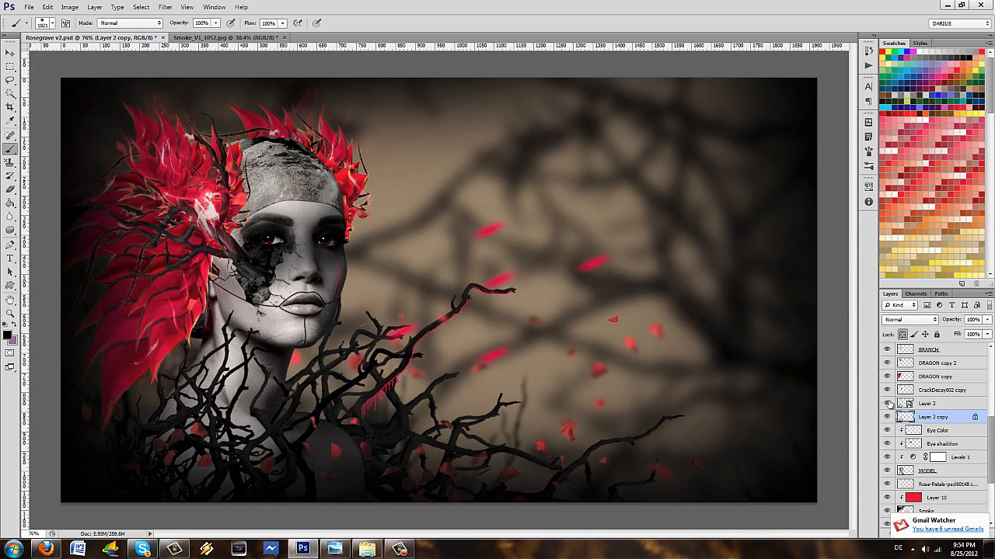
# - Soften the black branches copy with Gaussian Blur and adjust it as a shadow falling on the model's neck and shoulders
pyautogui.click(165, 7)
pyautogui.moveTo(225, 111)
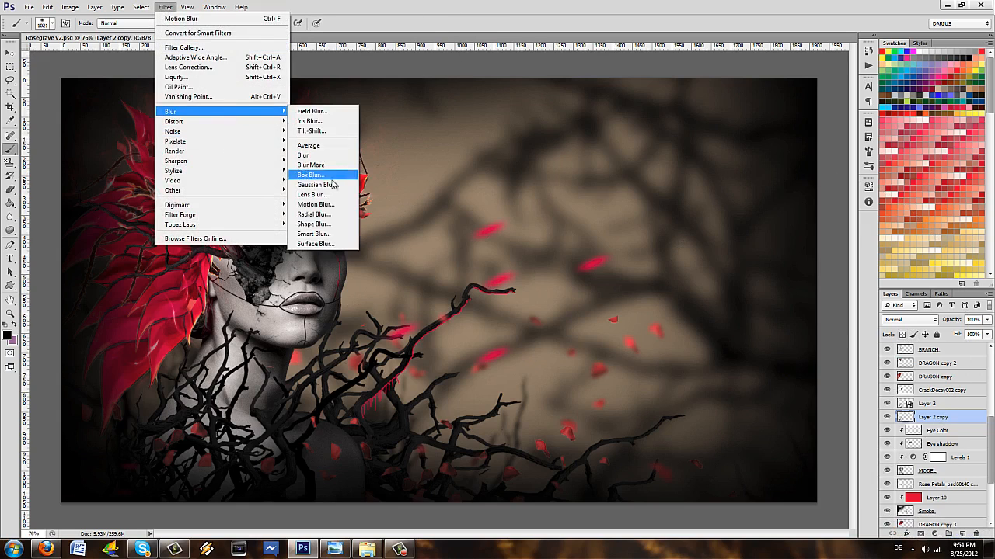
pyautogui.click(318, 180)
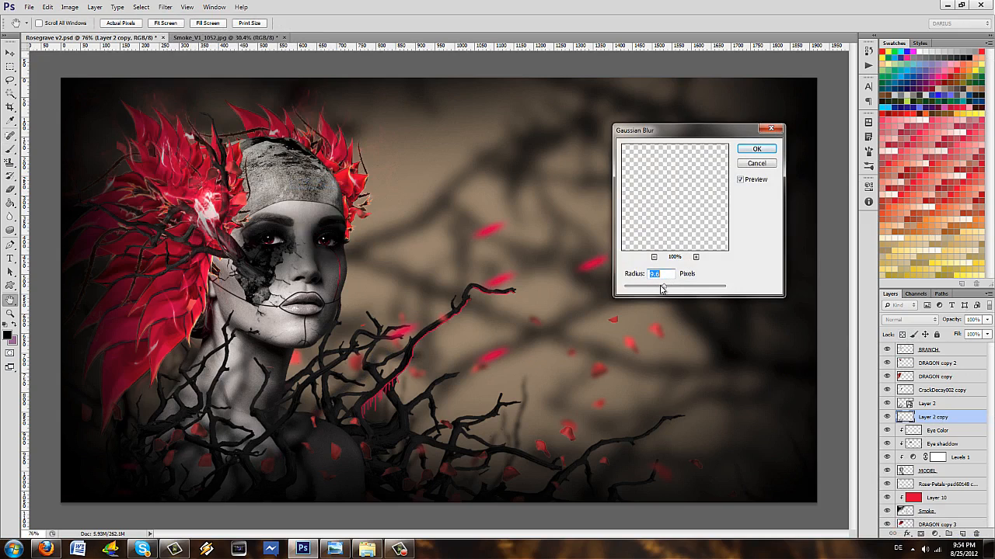
pyautogui.click(756, 148)
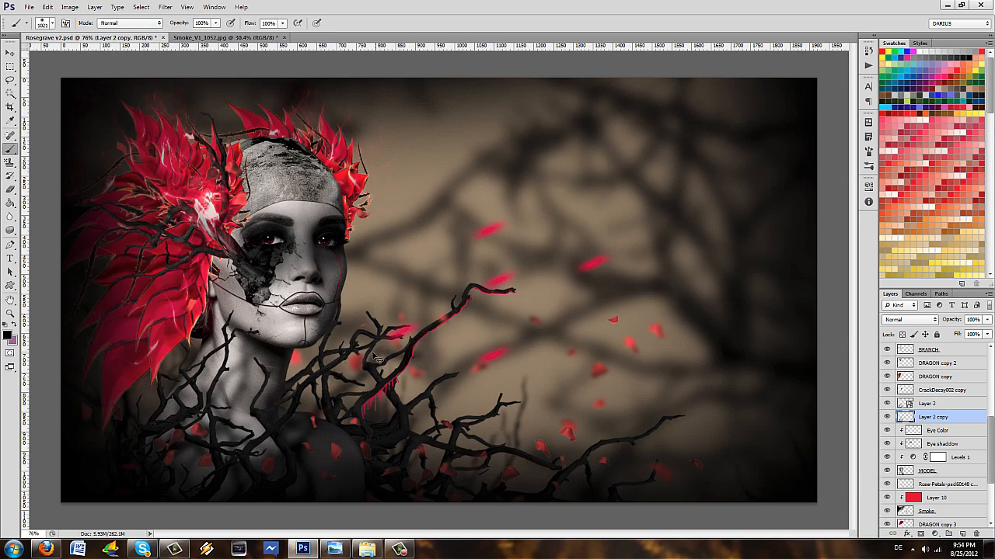
pyautogui.moveTo(348, 359); pyautogui.dragTo(345, 364)
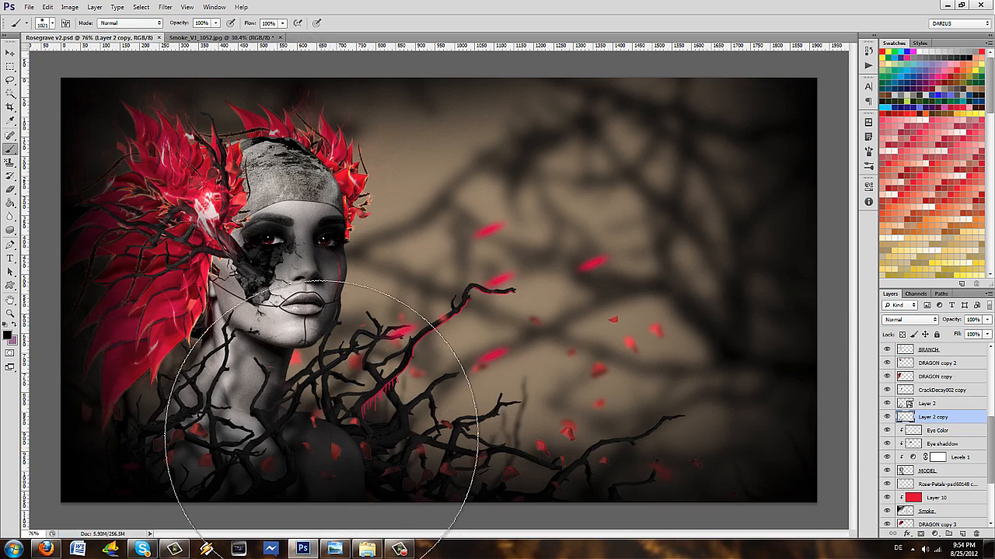
# - Identify the headdress layers by toggling visibility, and merge DRAGON copy 2 with DRAGON copy
pyautogui.scroll(-4, 940, 431)
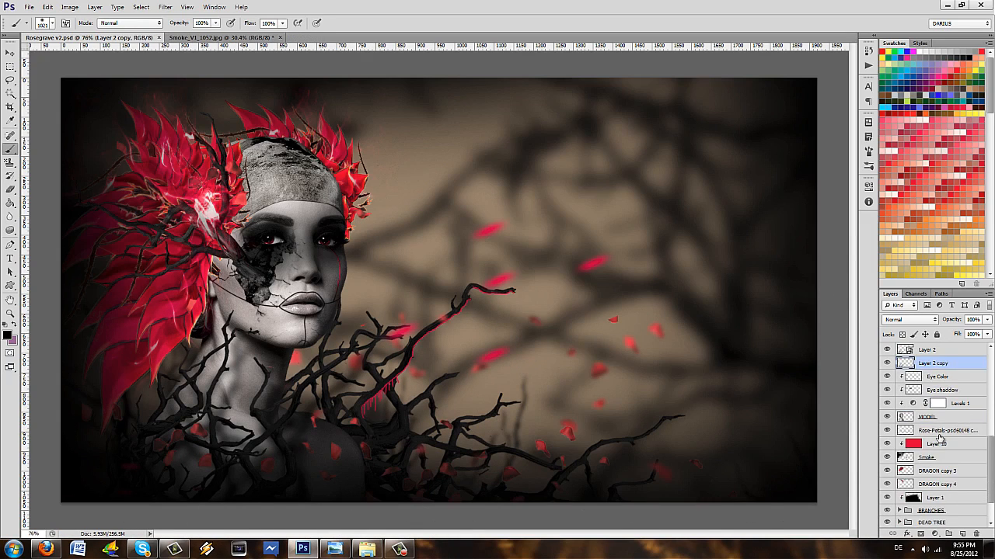
pyautogui.click(911, 430)
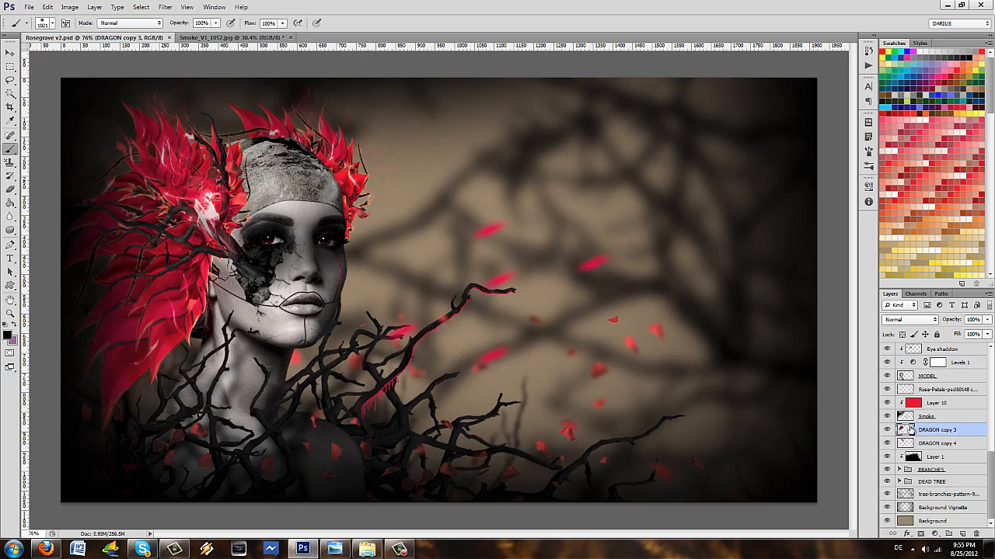
pyautogui.click(887, 430)
pyautogui.click(887, 429)
pyautogui.scroll(5, 911, 441)
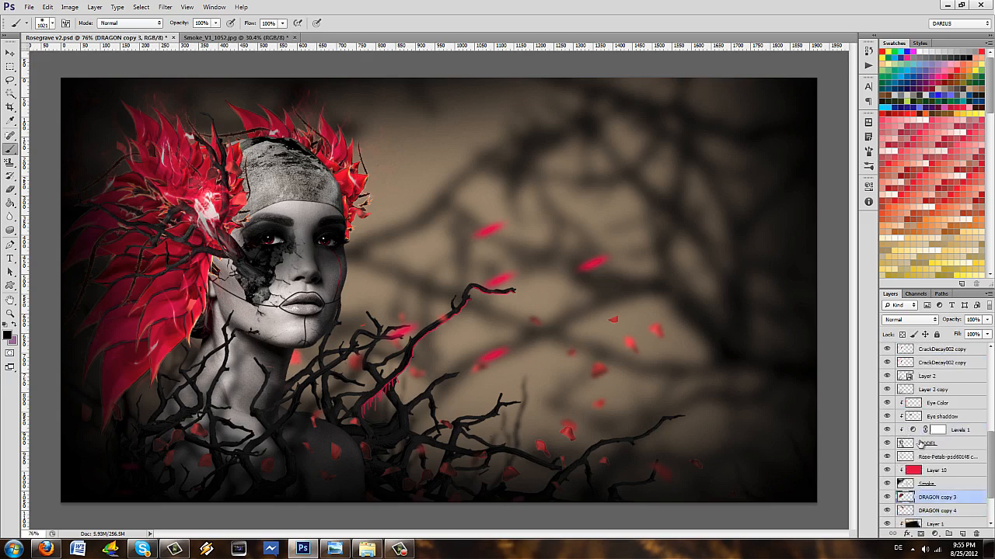
pyautogui.click(886, 416)
pyautogui.click(887, 417)
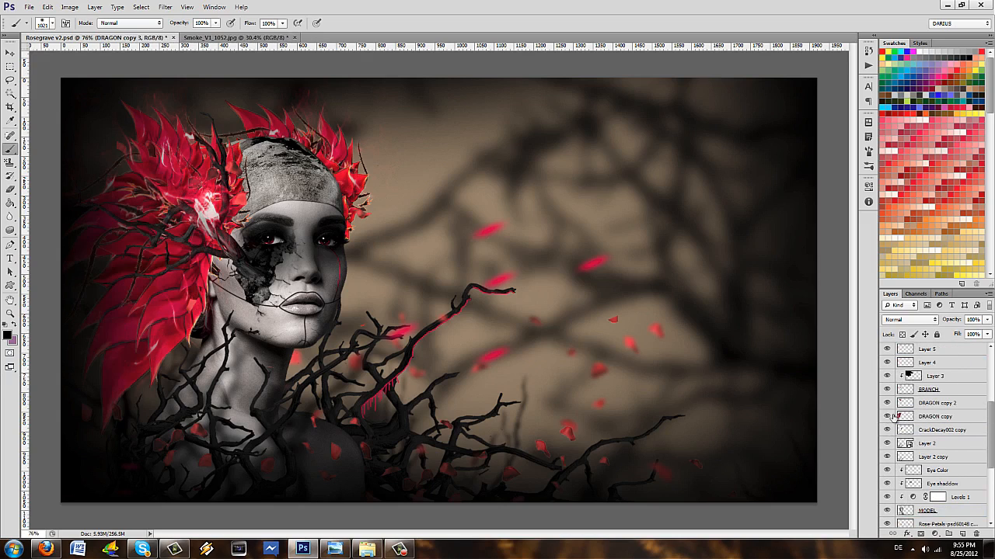
pyautogui.click(931, 405)
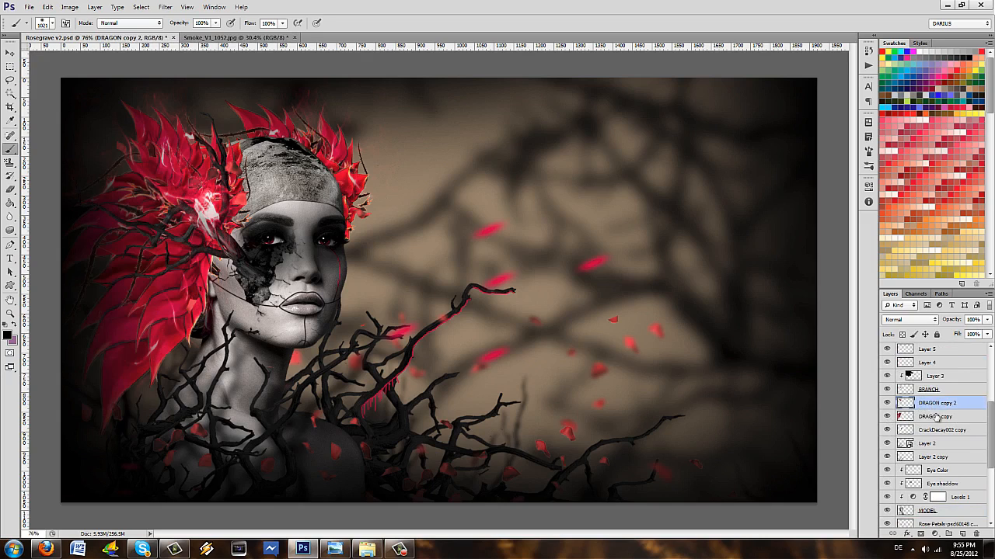
pyautogui.keyDown('shift'); pyautogui.click(937, 418); pyautogui.keyUp('shift')
pyautogui.rightClick(937, 418)
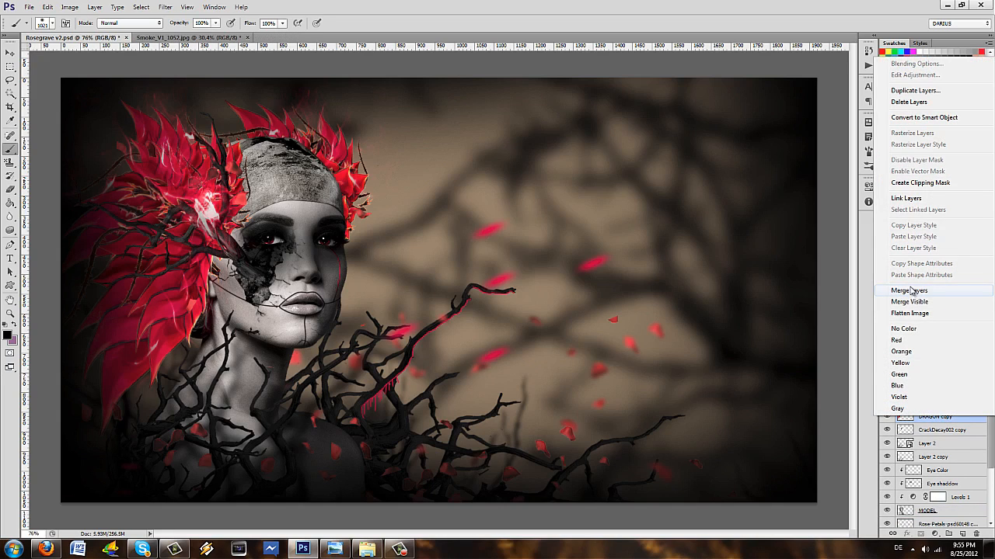
pyautogui.click(910, 291)
# - Create a blurred black drop shadow from a duplicate beneath the merged headdress layer, offset down and right over the model
pyautogui.moveTo(939, 406); pyautogui.dragTo(939, 408)
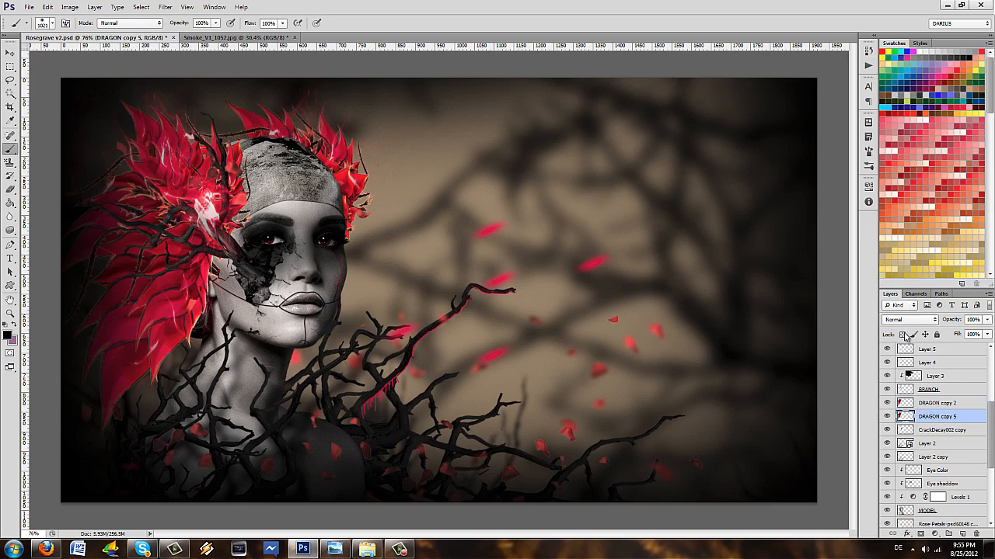
pyautogui.click(903, 335)
pyautogui.click(901, 335)
pyautogui.moveTo(226, 282); pyautogui.dragTo(249, 301)
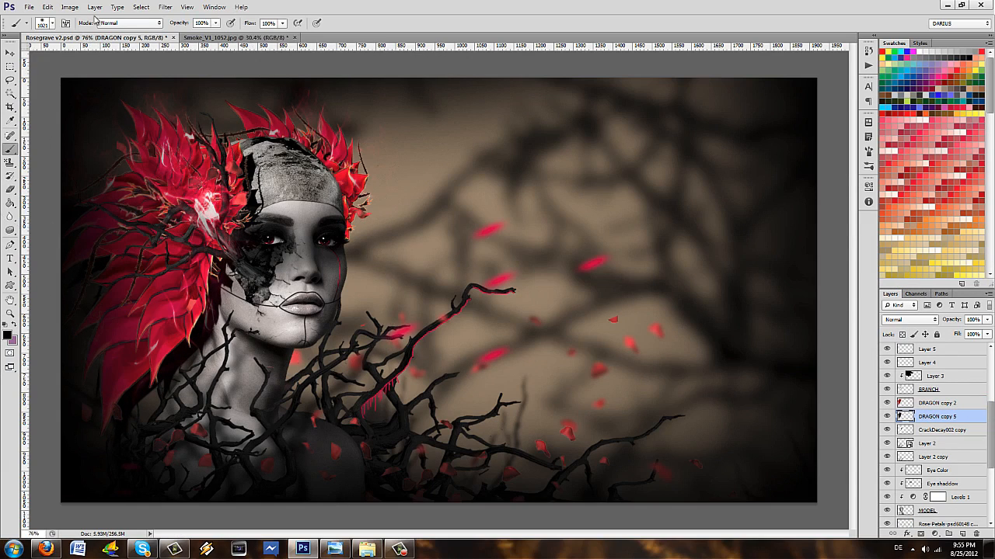
pyautogui.click(165, 7)
pyautogui.click(165, 7)
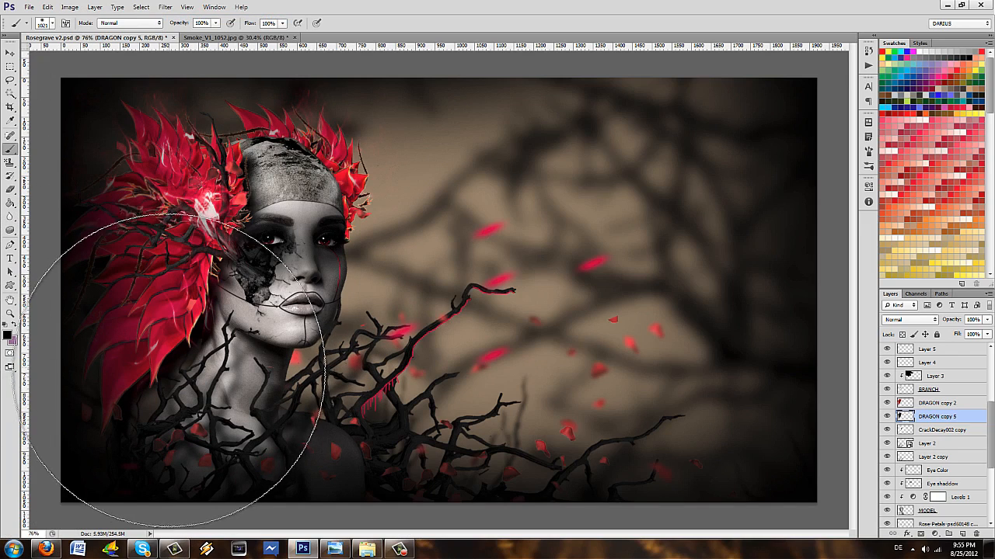
# - Set up a large soft eraser at 0% hardness for cleaning up the headdress shadow on DRAGON copy 5
pyautogui.click(10, 193)
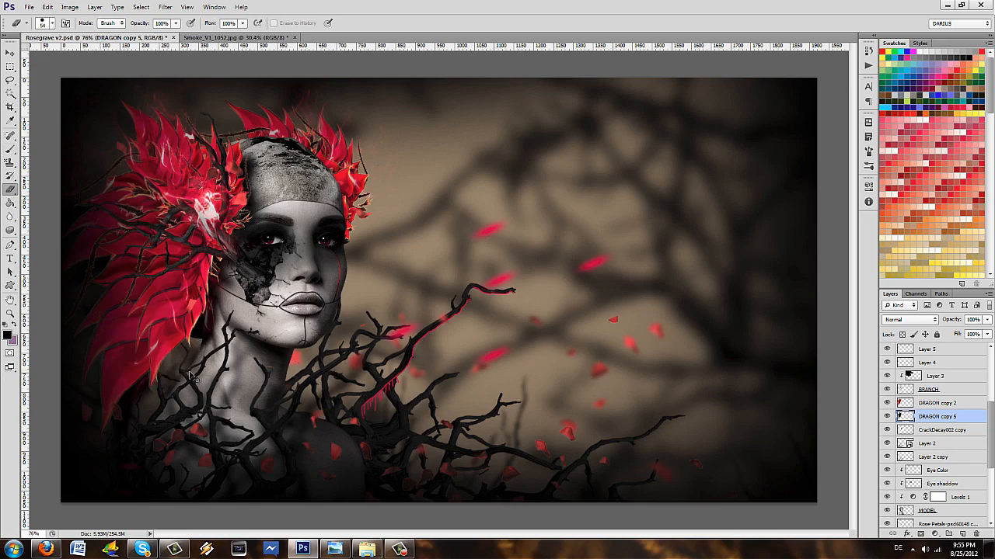
pyautogui.click(51, 23)
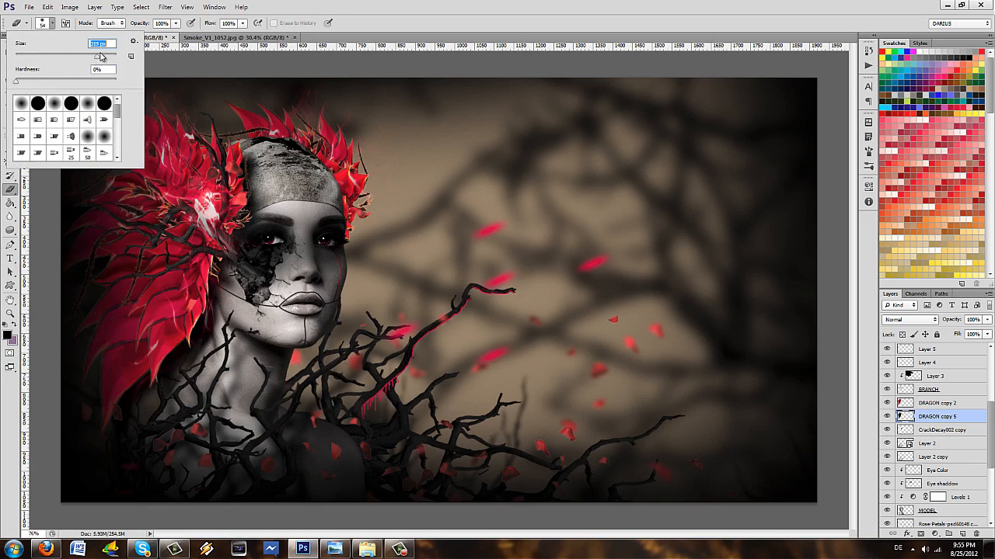
pyautogui.press('Return')
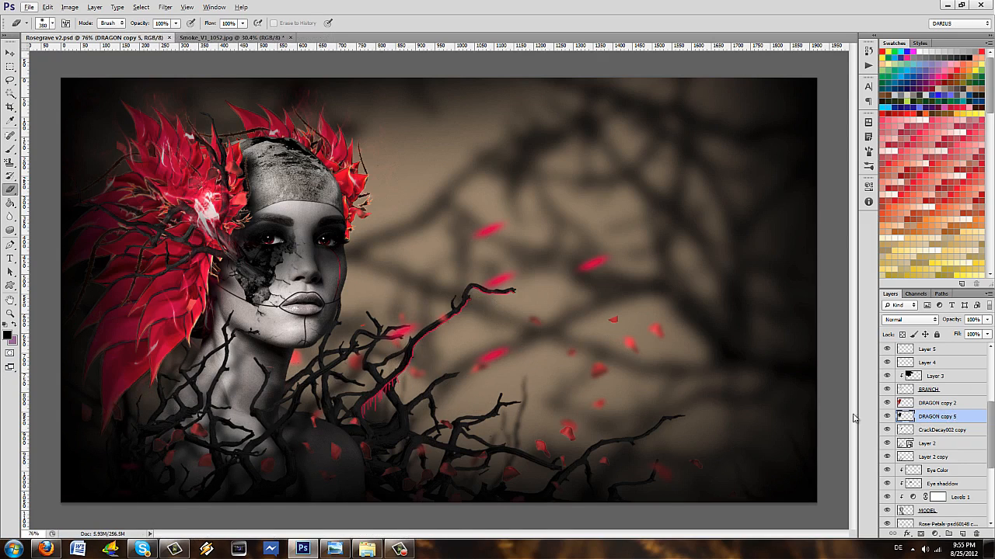
# - Erase the stray headdress shadow beside the model's cheek on DRAGON copy 5
pyautogui.moveTo(365, 276); pyautogui.dragTo(352, 273)
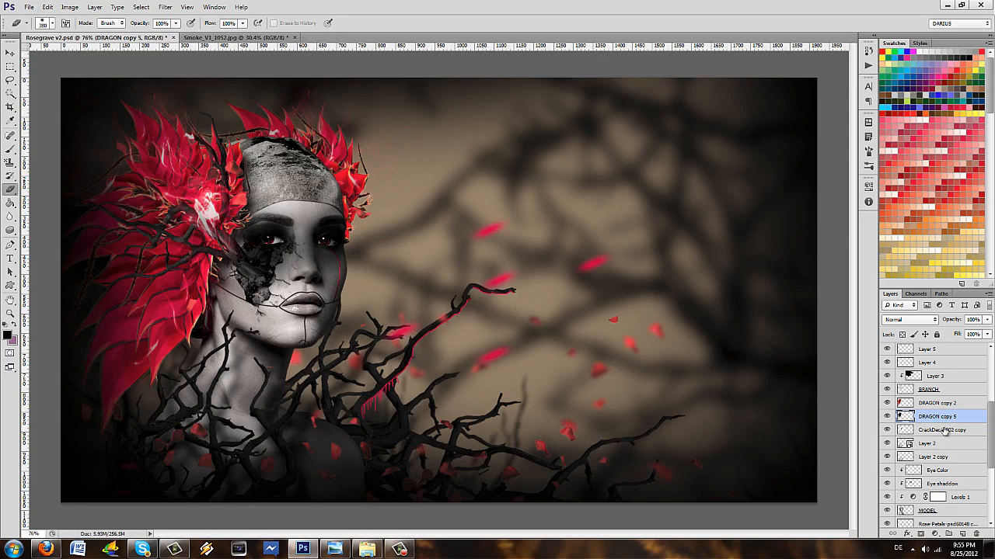
# - Merge the BRANCH layer with its clipped Layer 3, and place a duplicate of the merged layer beneath it
pyautogui.click(931, 391)
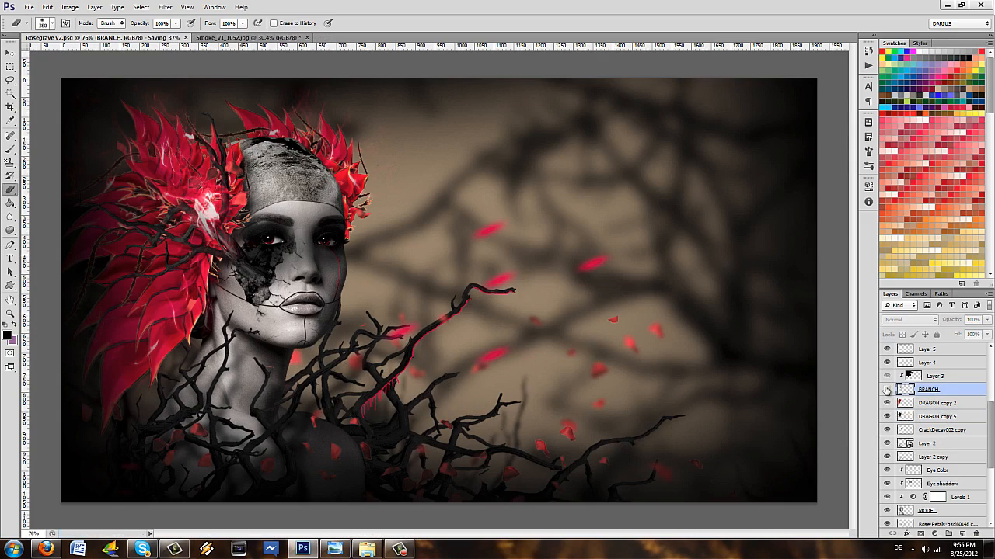
pyautogui.keyDown('shift'); pyautogui.click(958, 376); pyautogui.keyUp('shift')
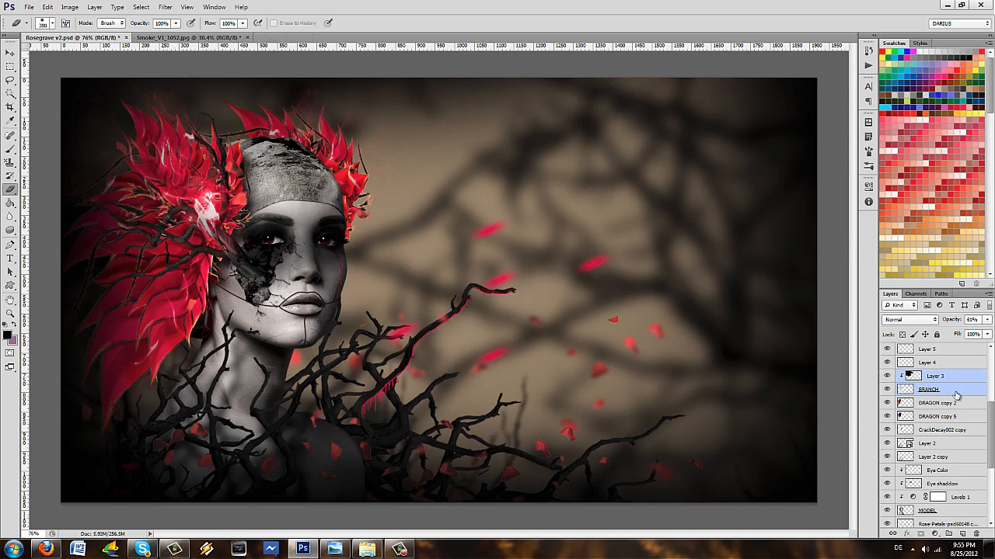
pyautogui.rightClick(961, 394)
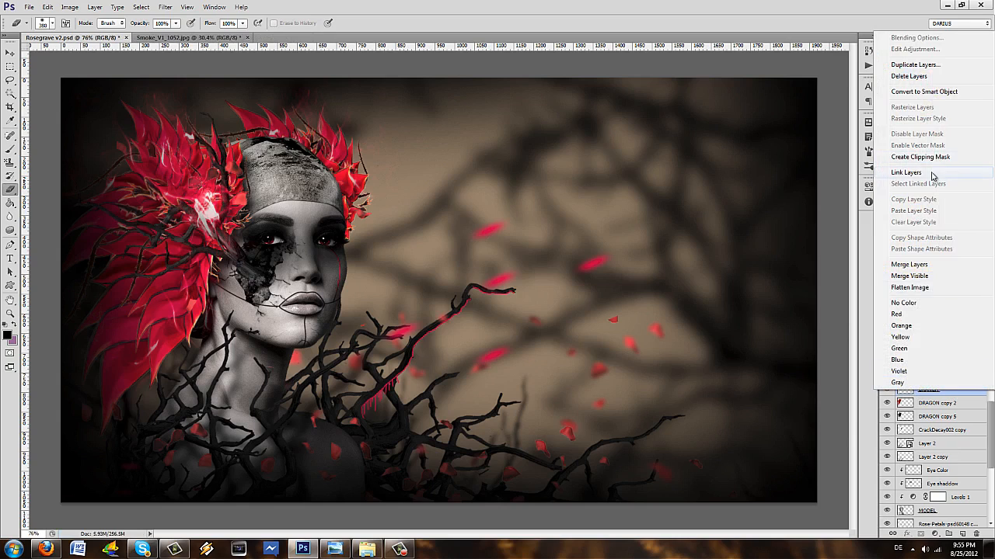
pyautogui.click(926, 265)
pyautogui.moveTo(936, 381); pyautogui.dragTo(936, 385)
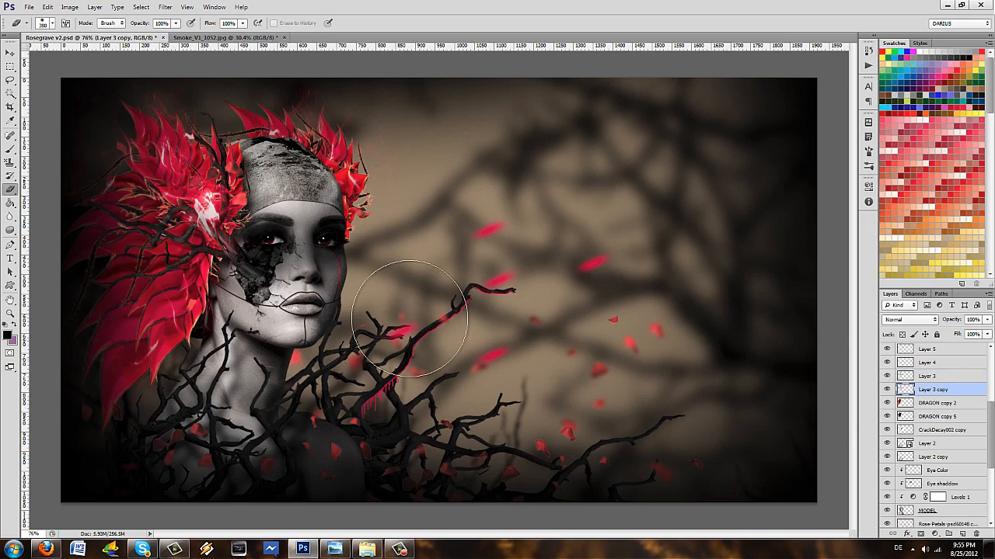
# - Try recolouring Layer 3 copy with the eraser and locked transparency, and offset the copy slightly below the headdress branches
pyautogui.click(901, 335)
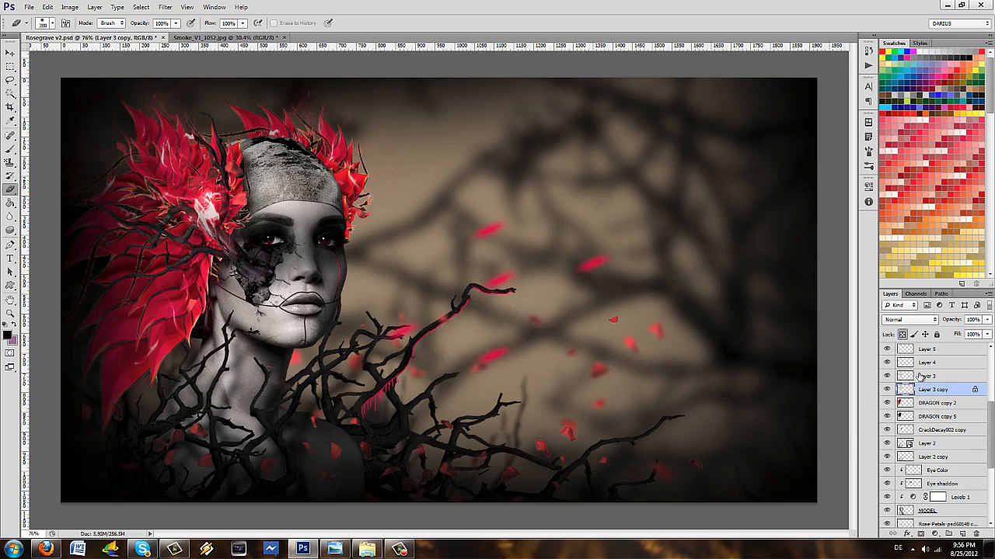
pyautogui.click(903, 335)
pyautogui.moveTo(287, 265); pyautogui.dragTo(297, 271)
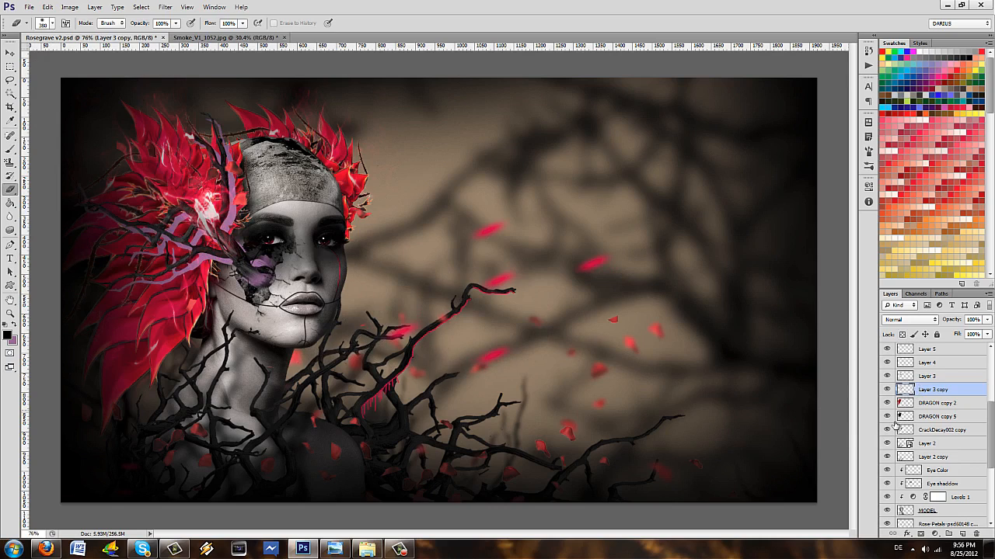
pyautogui.hotkey('ctrl', 'z')
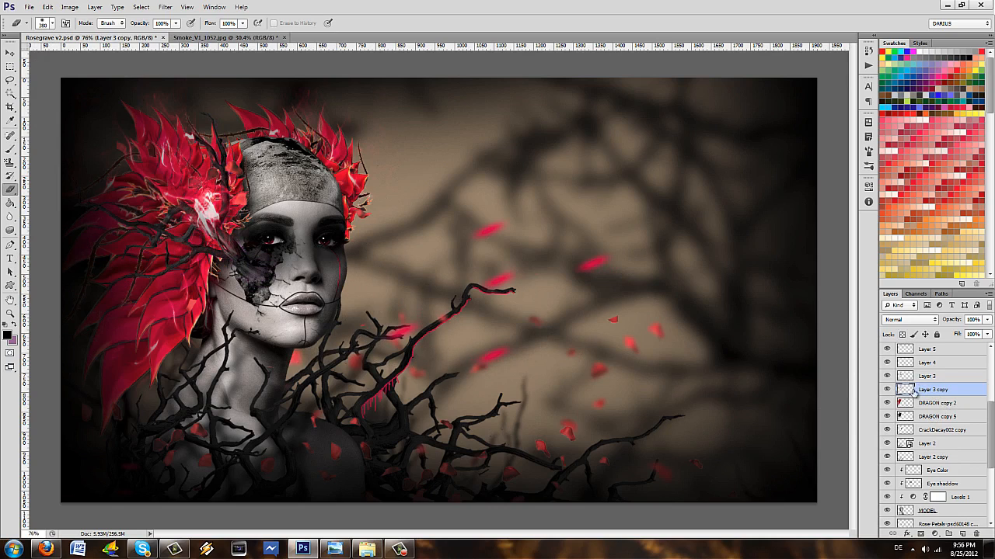
pyautogui.hotkey('ctrl', 'z')
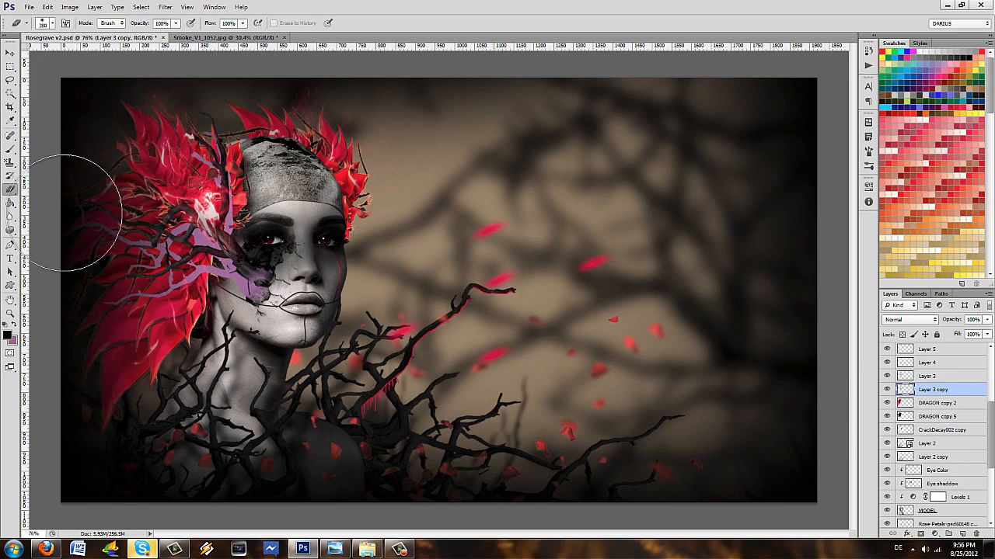
# - Paint the offset branch copy solid black with a large brush while its transparent pixels are locked
pyautogui.click(10, 148)
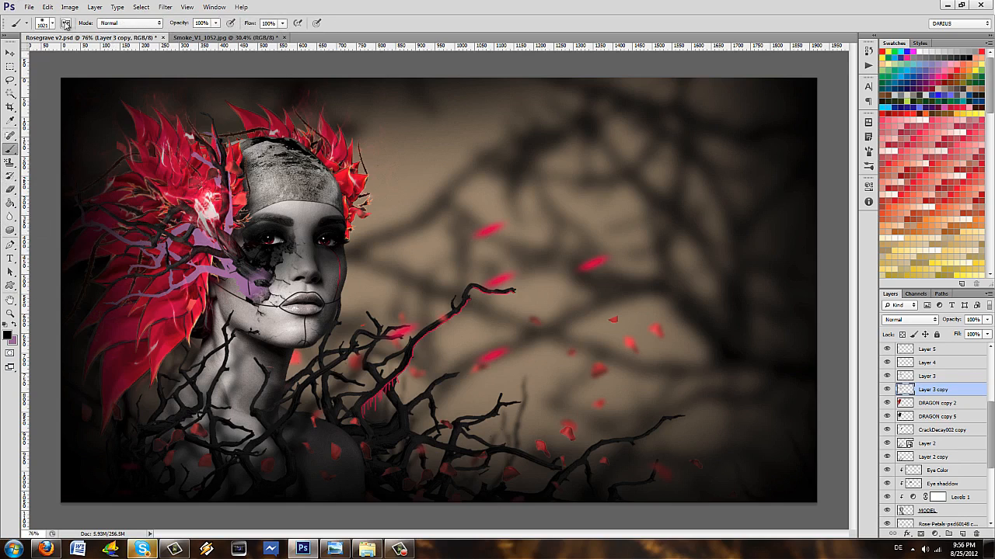
pyautogui.moveTo(260, 225); pyautogui.dragTo(183, 273)
pyautogui.hotkey('ctrl', 'z')
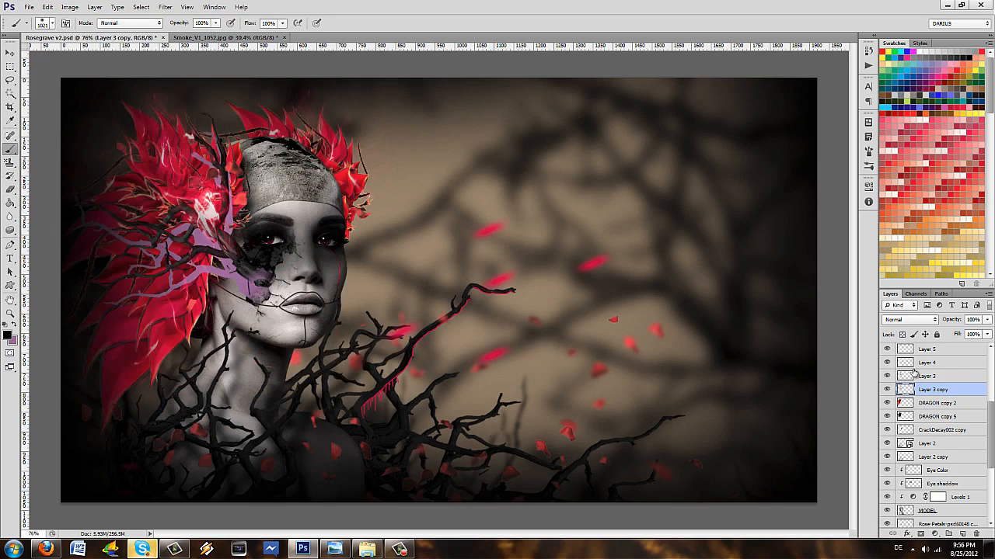
pyautogui.click(902, 334)
pyautogui.moveTo(233, 202)
pyautogui.mouseDown()
pyautogui.moveTo(23, 333)
pyautogui.moveTo(310, 223)
pyautogui.mouseUp()
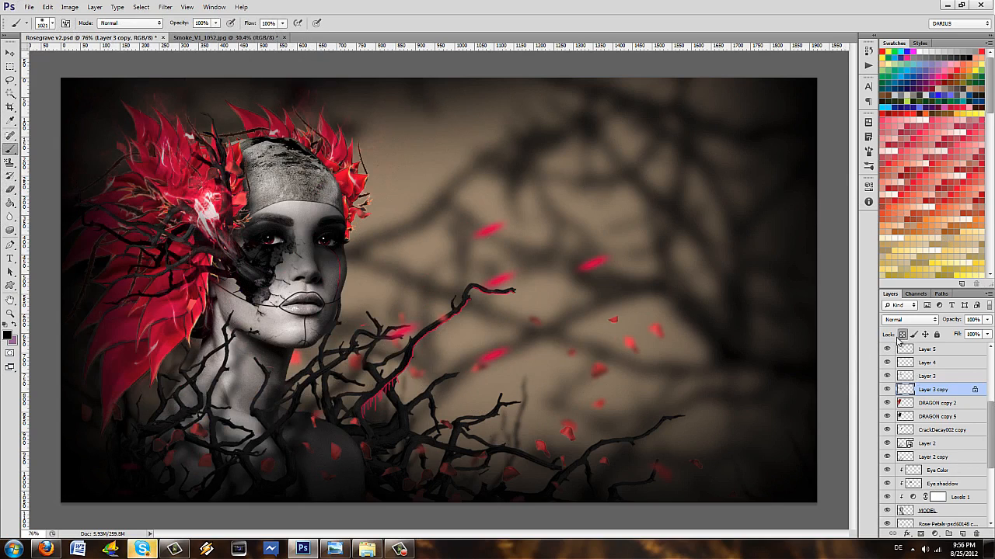
# - Blur the black branch copy into a soft shadow over the headdress and set its opacity to 73%
pyautogui.click(180, 10)
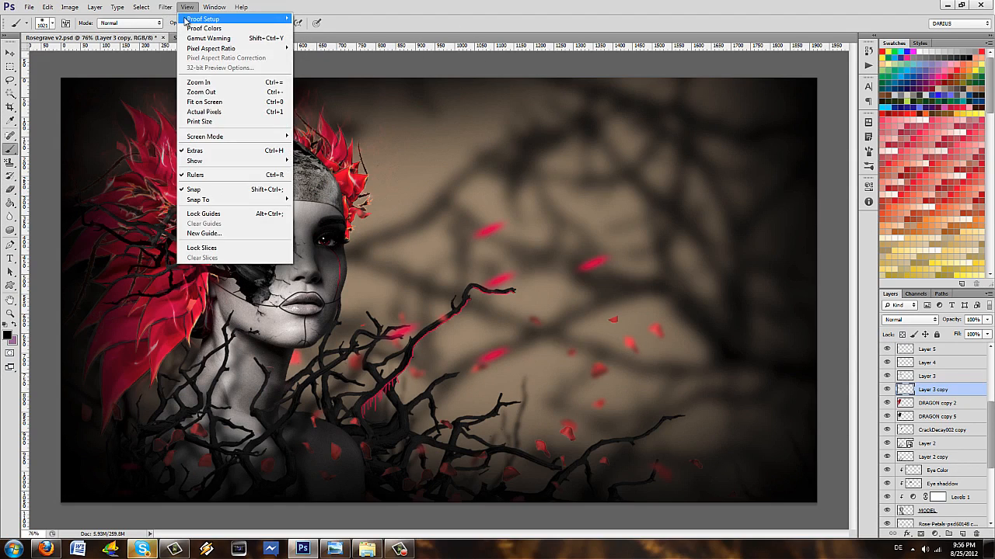
pyautogui.click(169, 19)
pyautogui.moveTo(245, 249); pyautogui.dragTo(249, 237)
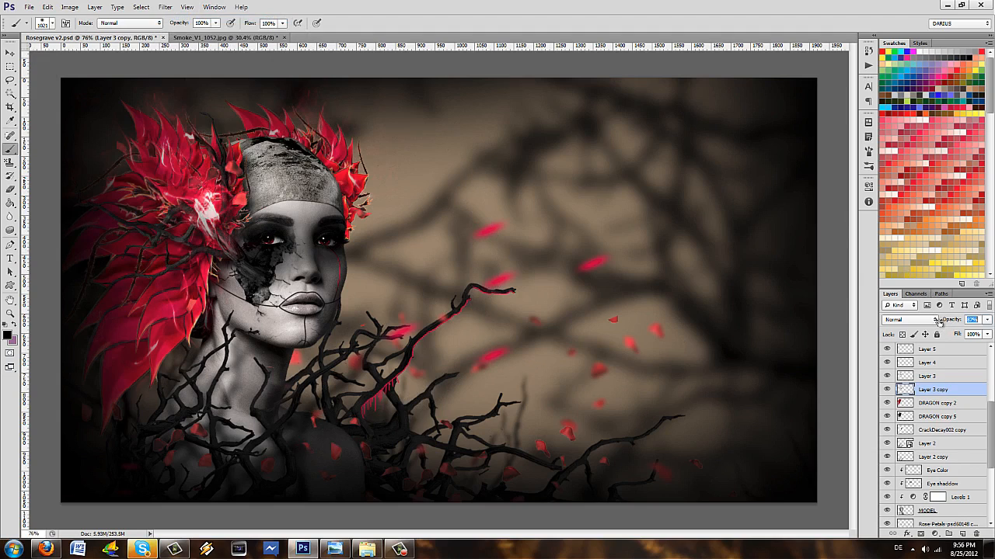
pyautogui.moveTo(348, 266); pyautogui.dragTo(351, 271)
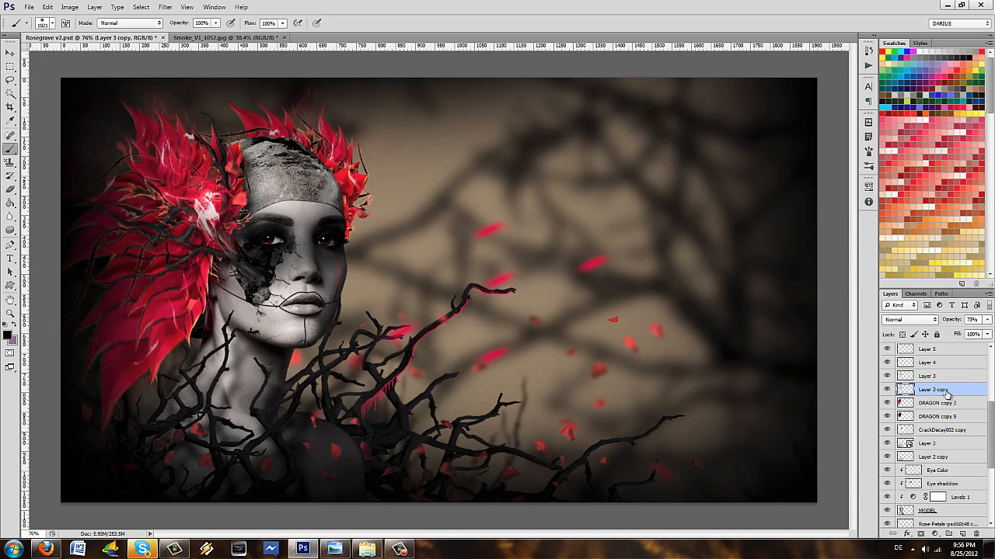
# - Select Layer 12 above the smoke and petal layers
pyautogui.scroll(-2, 350, 314)
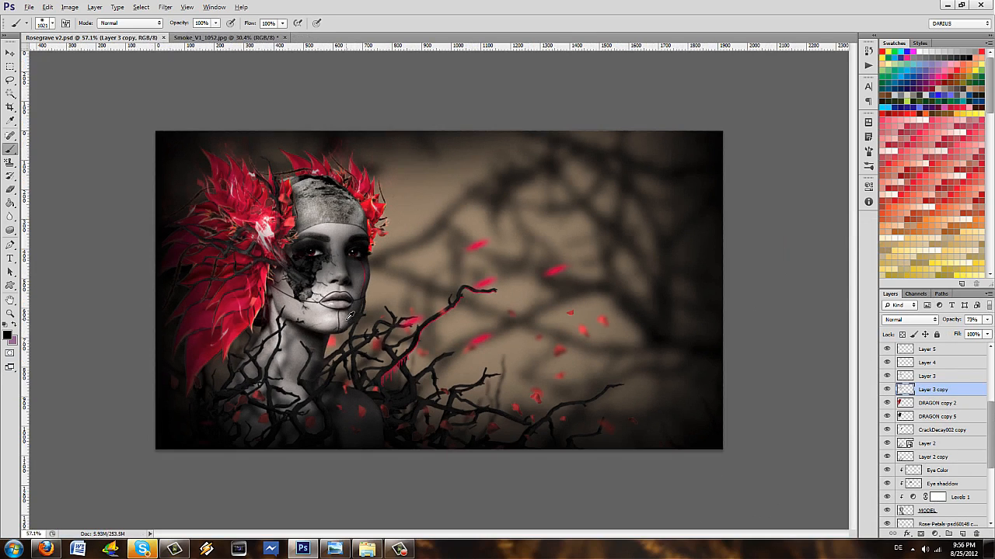
pyautogui.scroll(3, 959, 369)
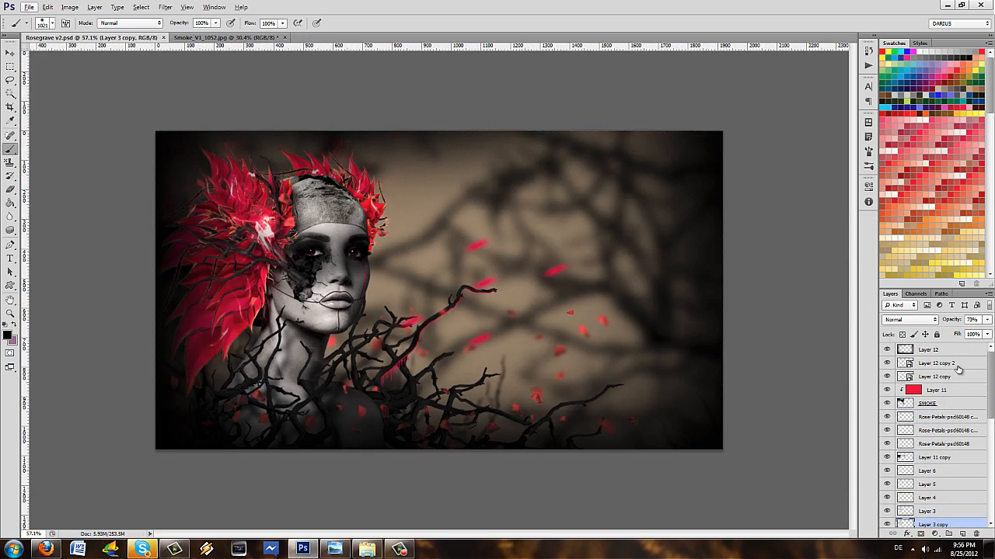
pyautogui.click(957, 354)
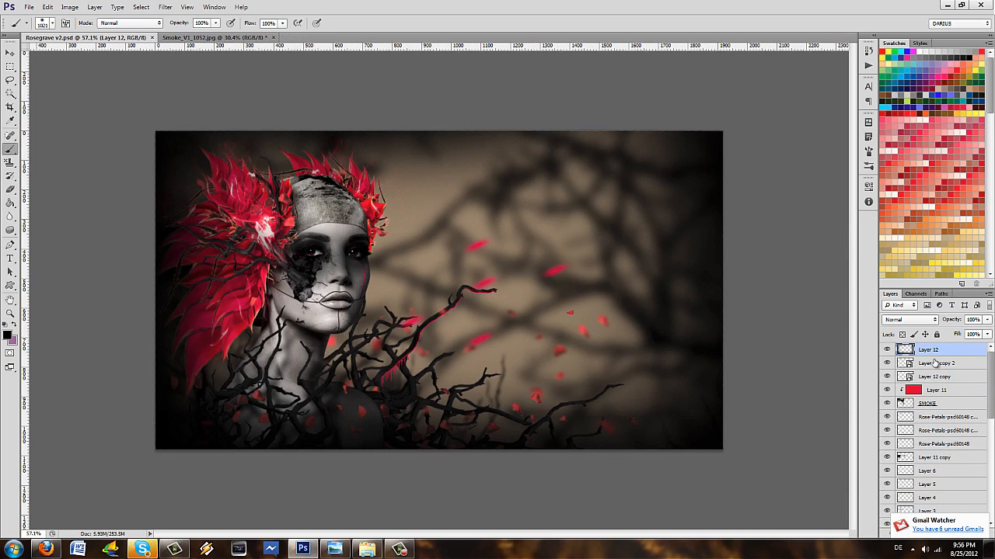
pyautogui.scroll(2, 535, 368)
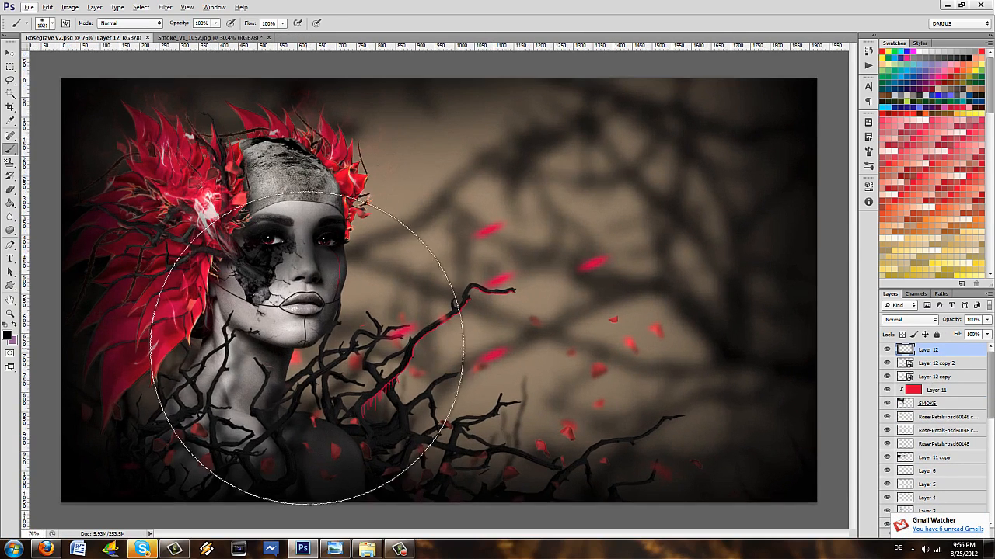